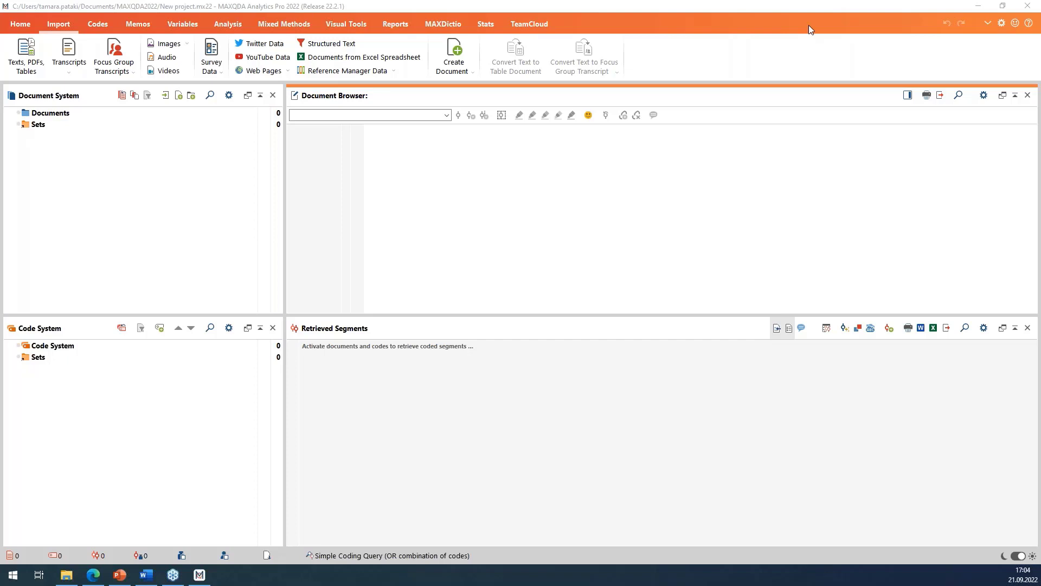
# Step: Review the available functions for projects, data import, codes, memos, variables, analysis, mixed methods, visual tools and reports
pyautogui.click(31, 29)
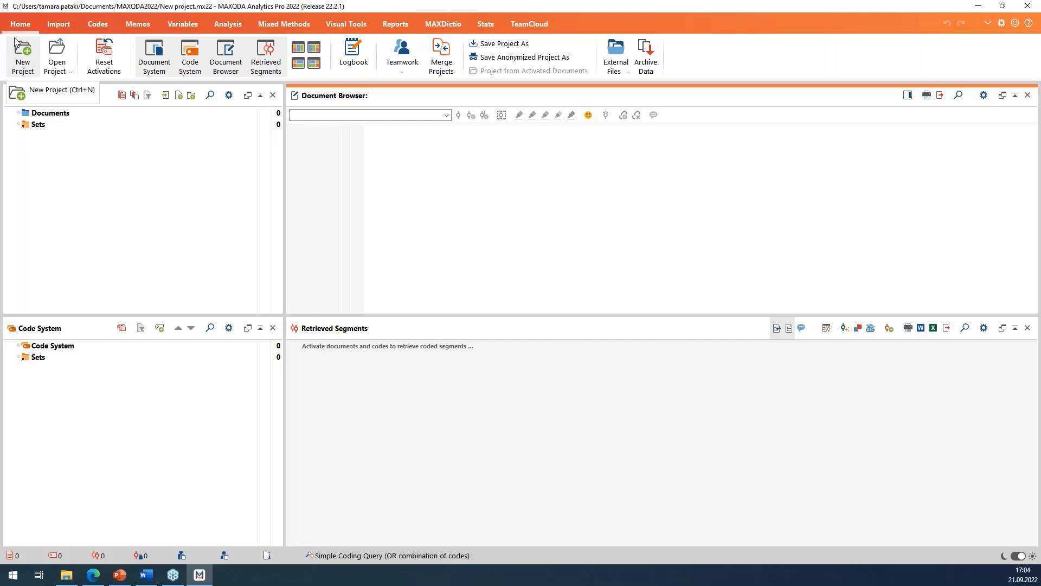
pyautogui.click(59, 24)
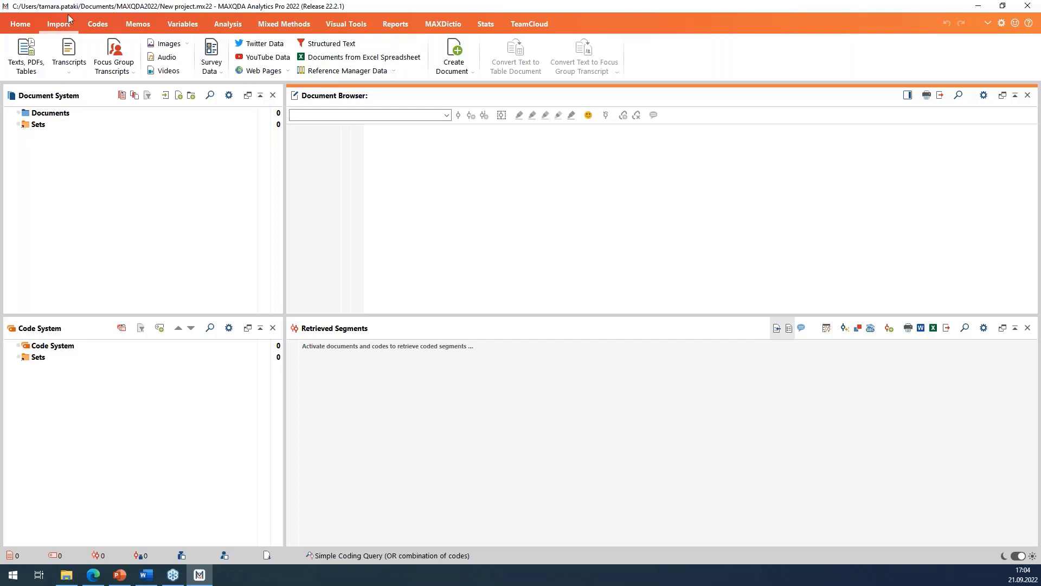
pyautogui.click(105, 25)
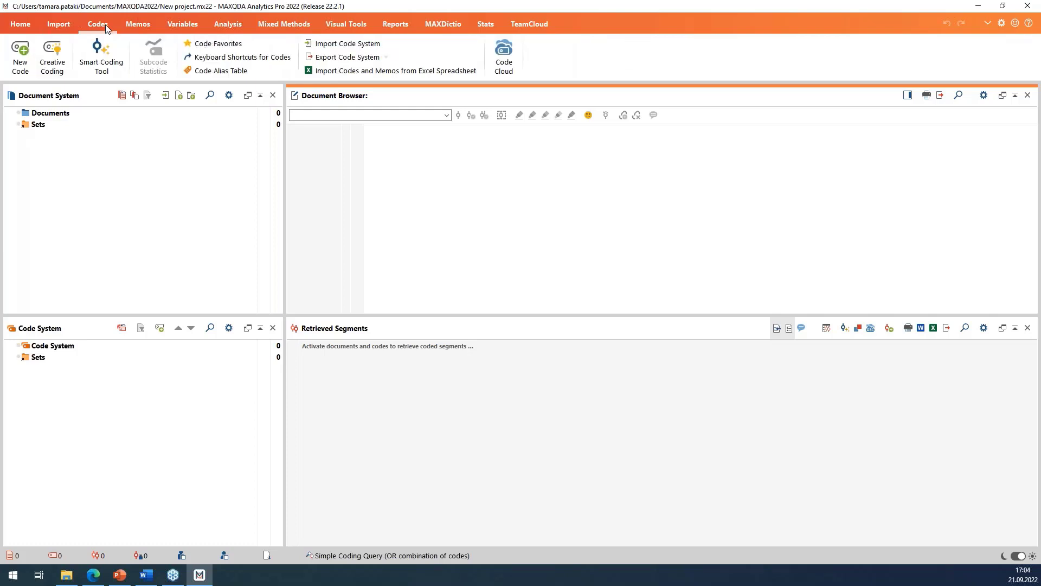
pyautogui.click(145, 26)
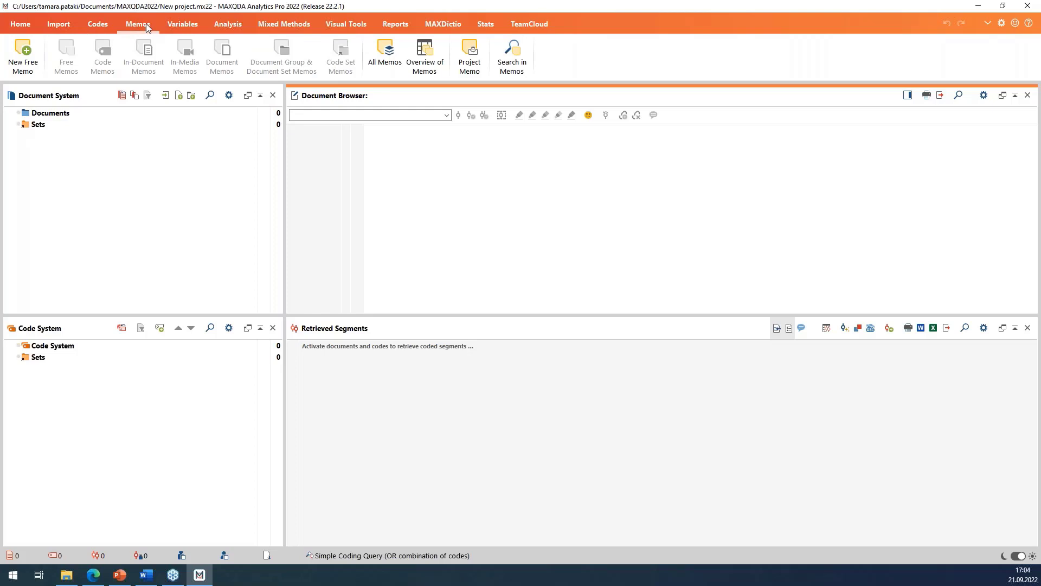
pyautogui.click(185, 24)
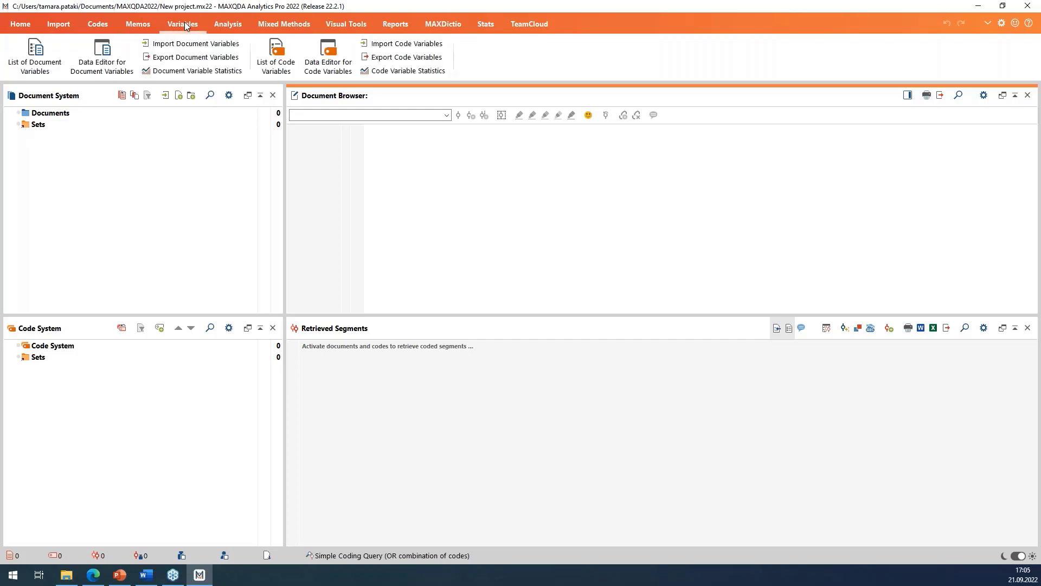
pyautogui.click(231, 32)
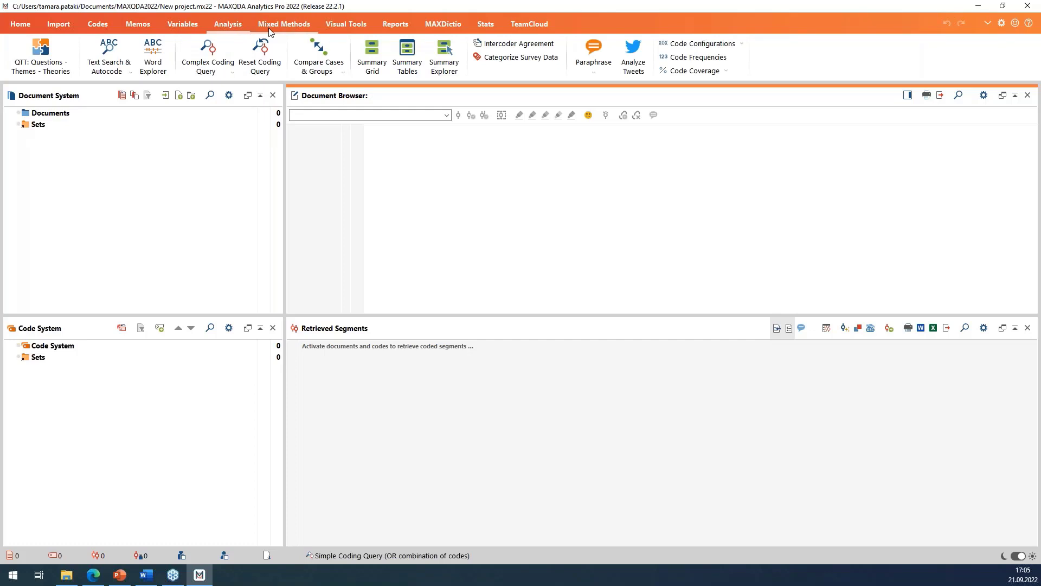
pyautogui.click(284, 28)
pyautogui.click(345, 27)
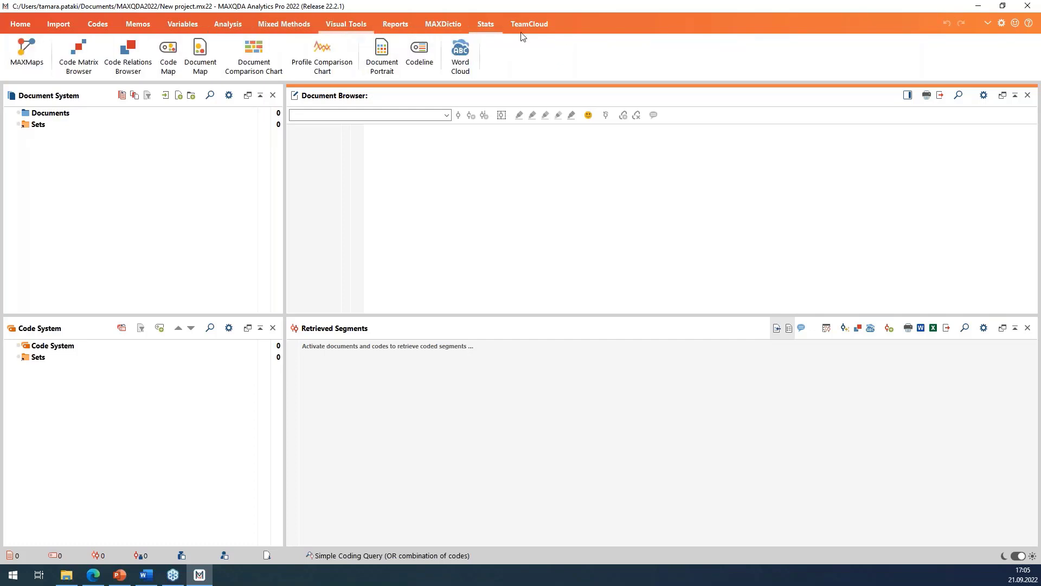
pyautogui.click(408, 26)
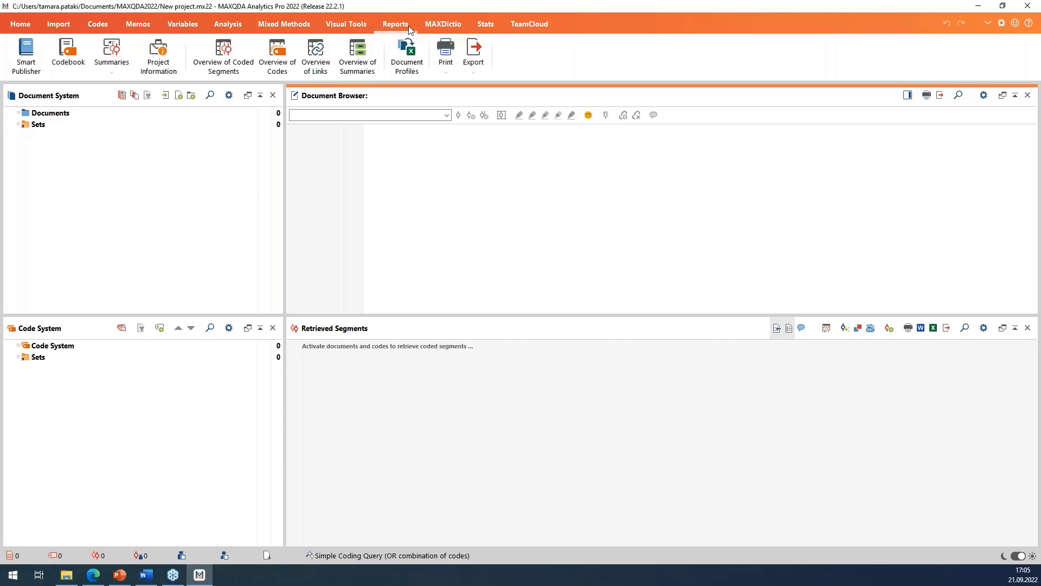
# Step: Close the Retrieved Segments window and restore it once, leaving it hidden to enlarge the Document Browser
pyautogui.click(166, 208)
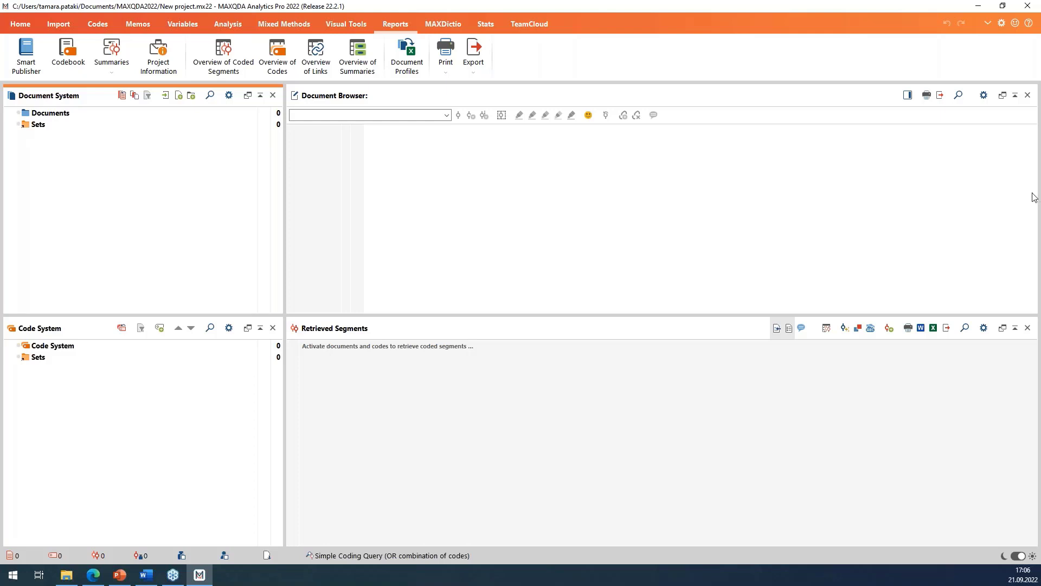
pyautogui.click(1027, 327)
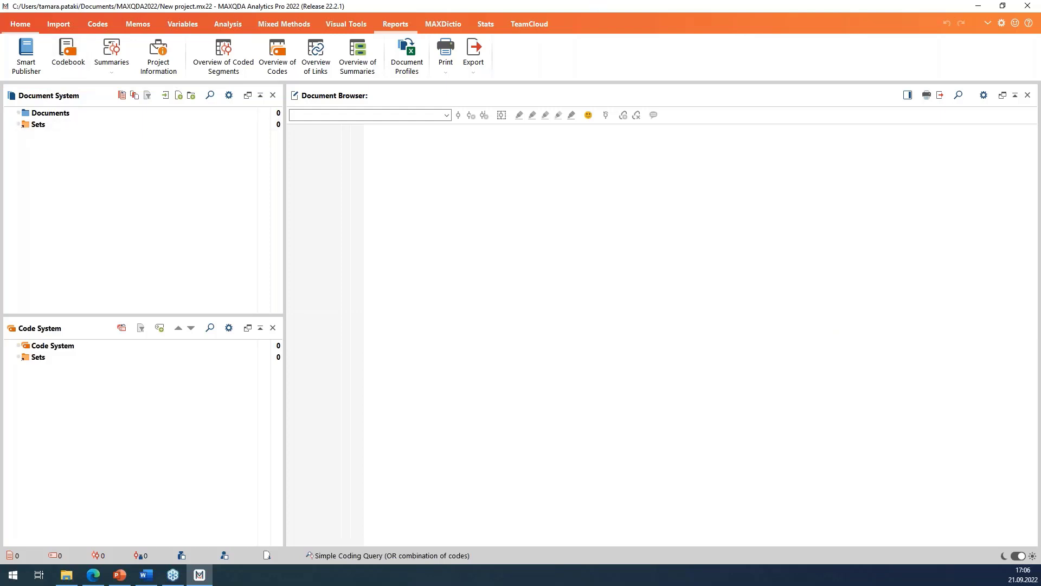
pyautogui.click(26, 26)
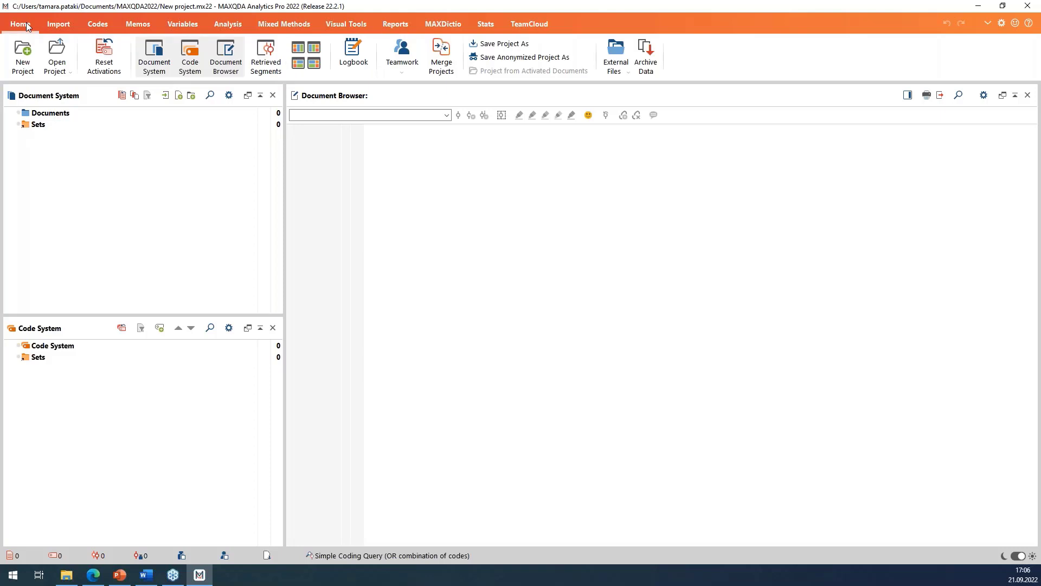
pyautogui.click(276, 54)
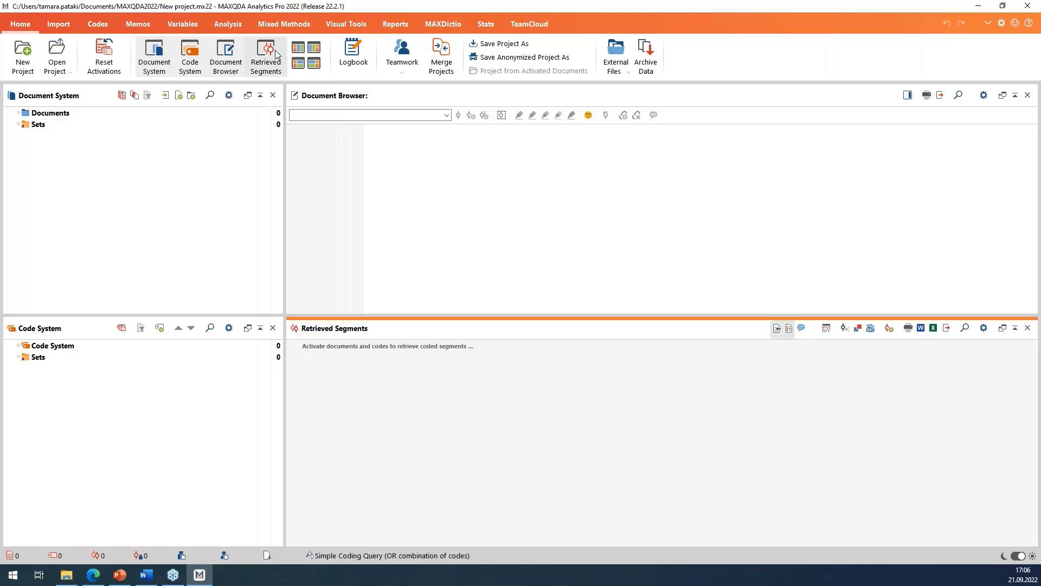
pyautogui.click(276, 55)
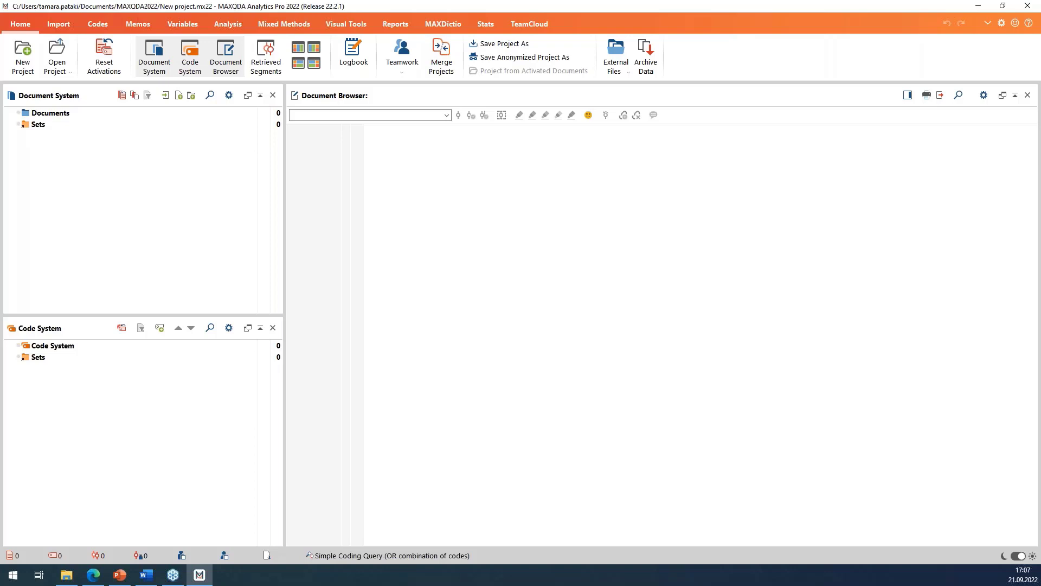
# Step: Import the first four interview Word files from the How to Write your Thesis folder in File Explorer into the Document System
pyautogui.click(60, 25)
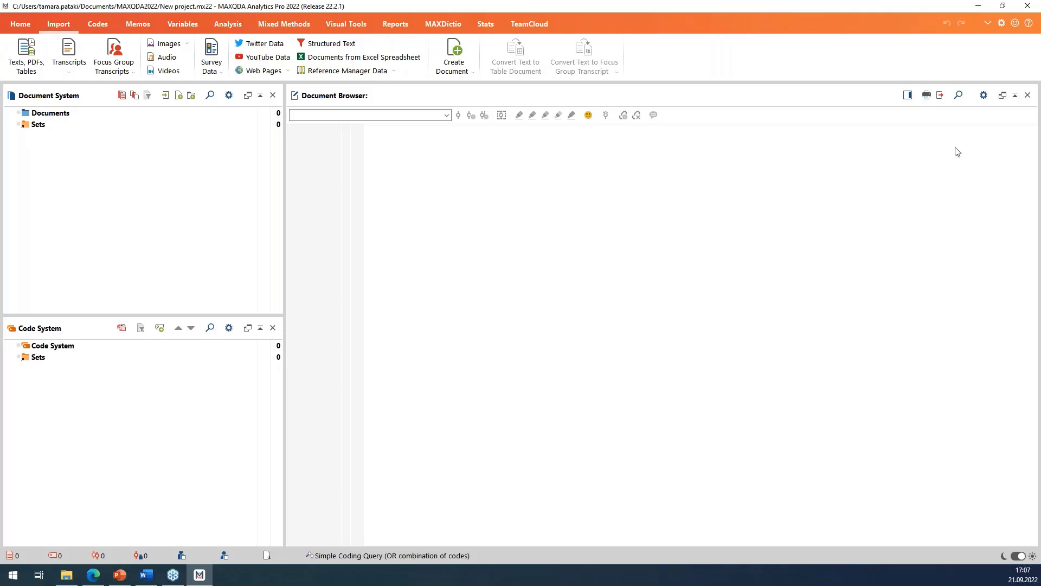
pyautogui.moveTo(1040, 162); pyautogui.dragTo(915, 176)
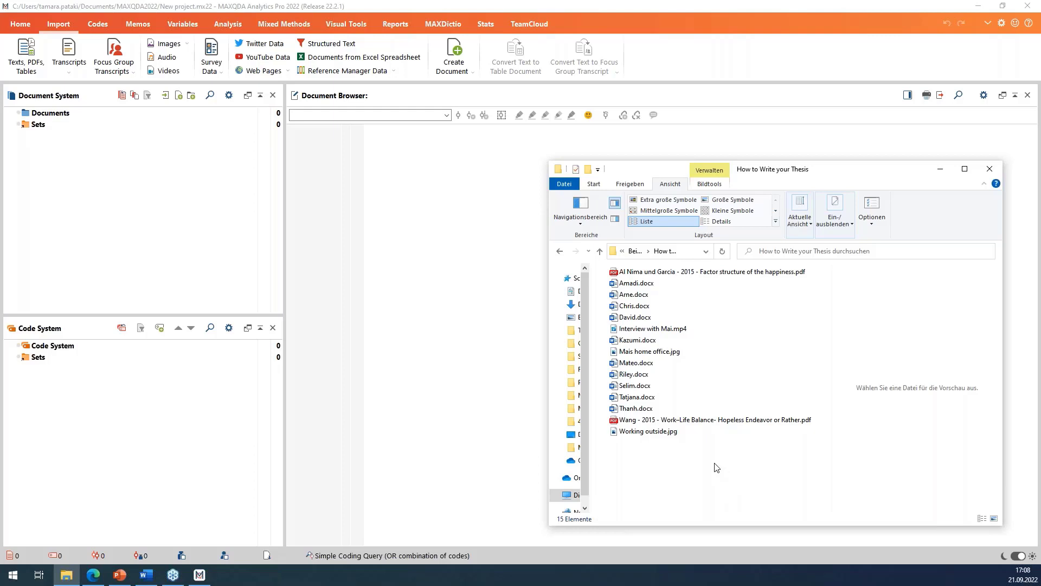
pyautogui.click(673, 432)
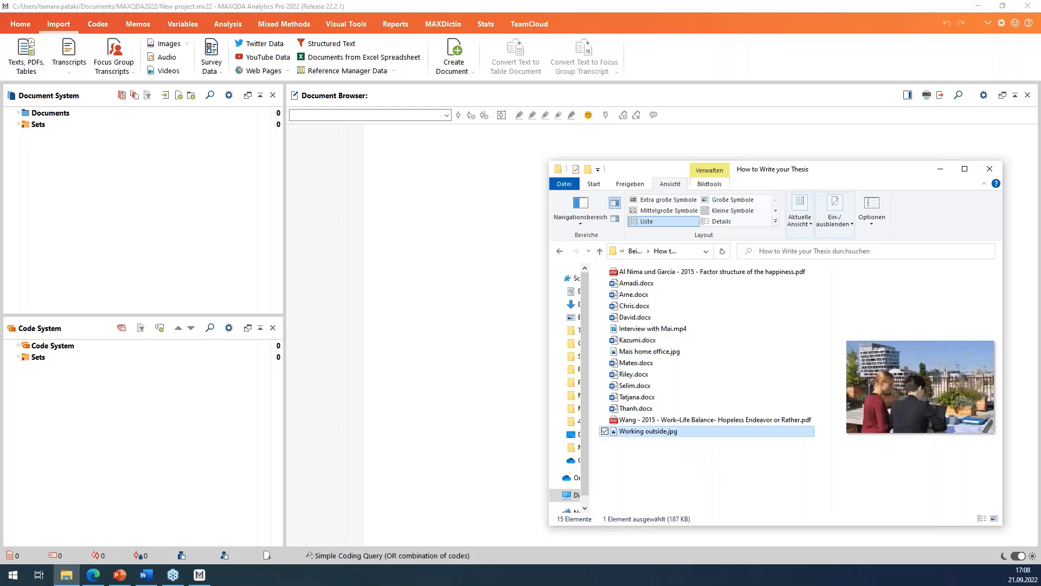
pyautogui.click(664, 330)
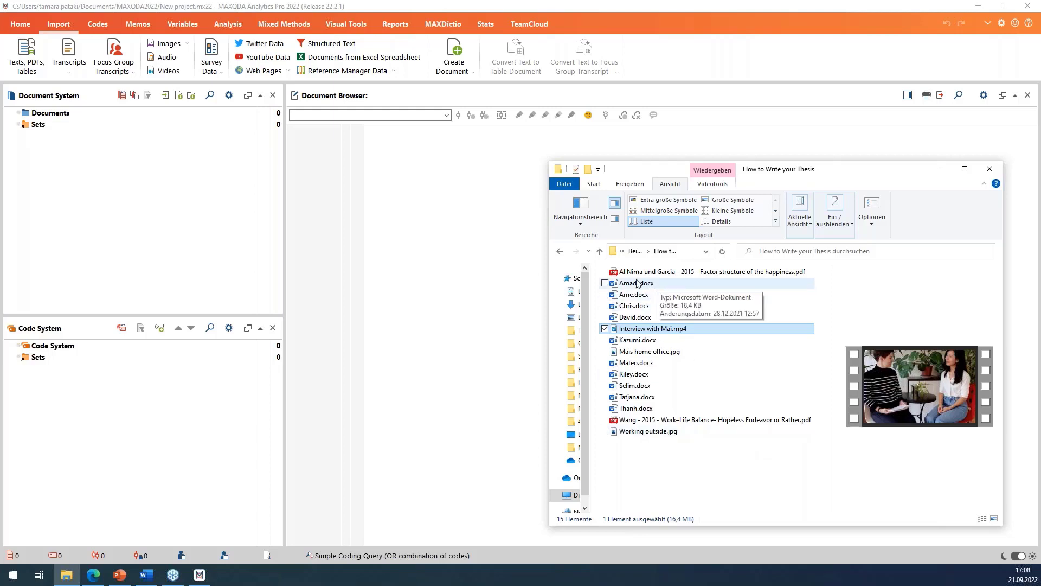
pyautogui.click(605, 294)
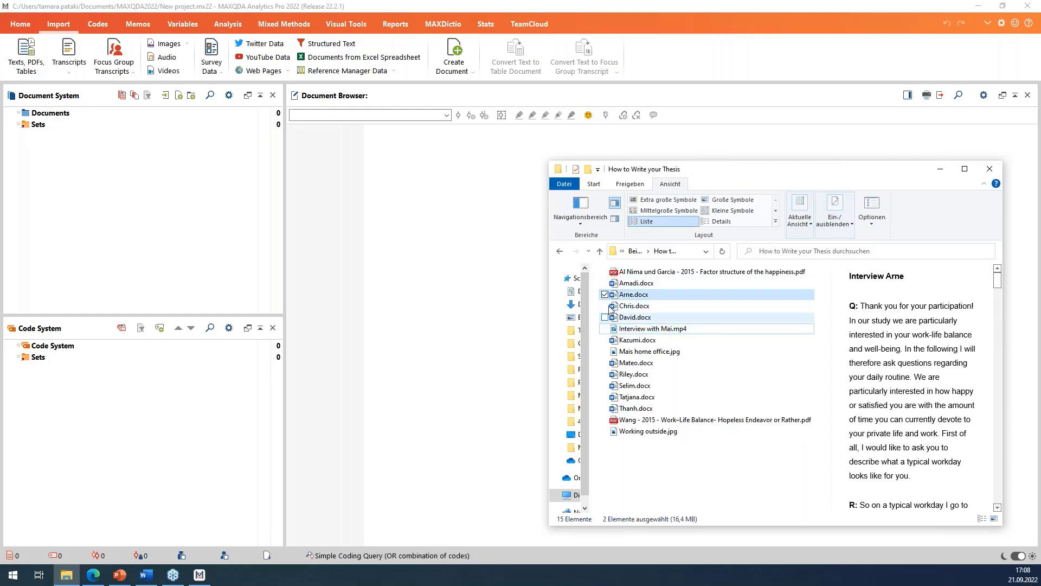
pyautogui.moveTo(600, 278); pyautogui.dragTo(138, 160)
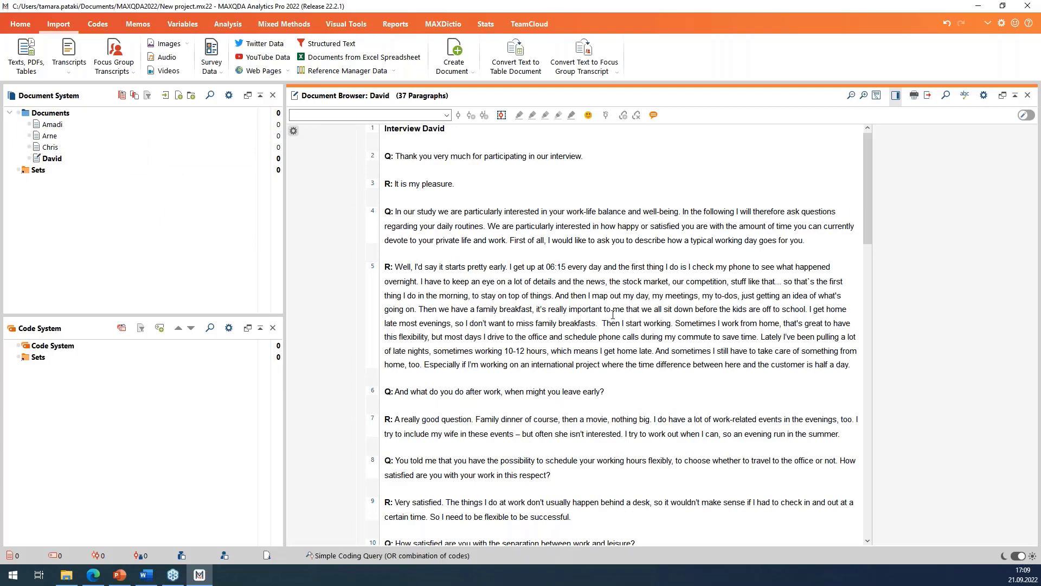
# Step: View the first and third imported interviews in the Document Browser and skim the third one's text
pyautogui.doubleClick(54, 124)
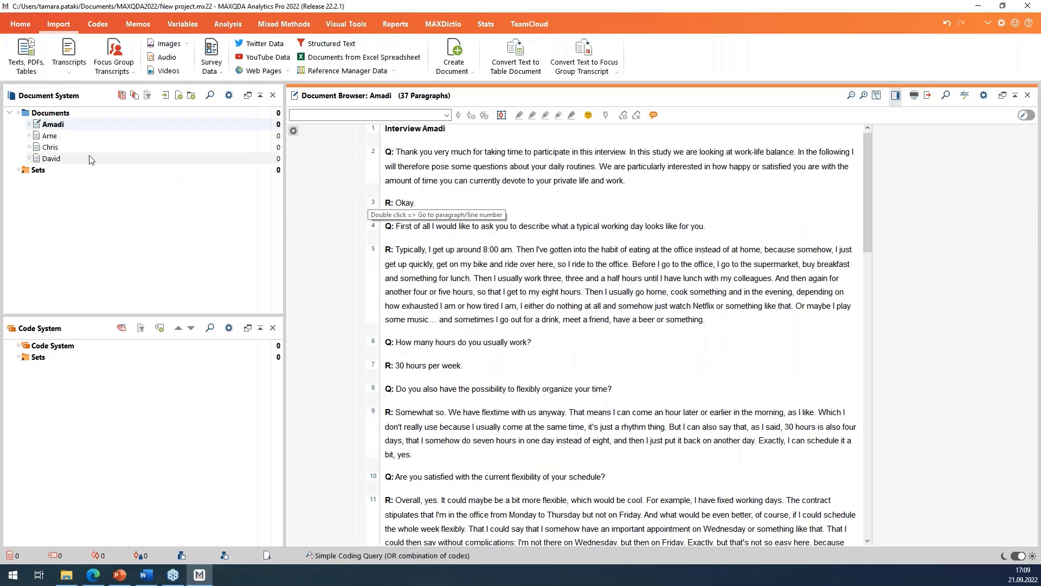
pyautogui.doubleClick(51, 146)
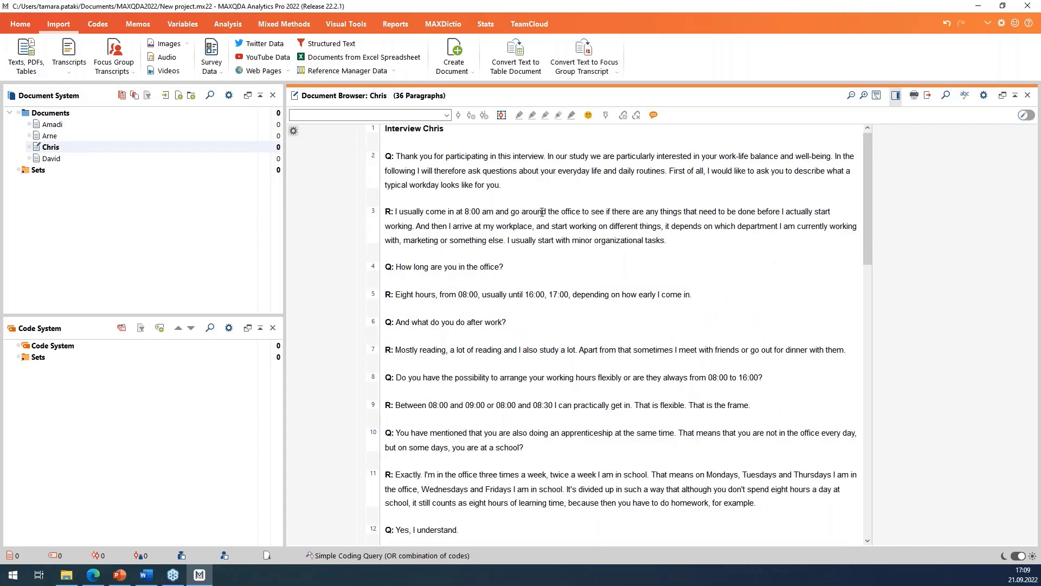
pyautogui.scroll(-3, 542, 211)
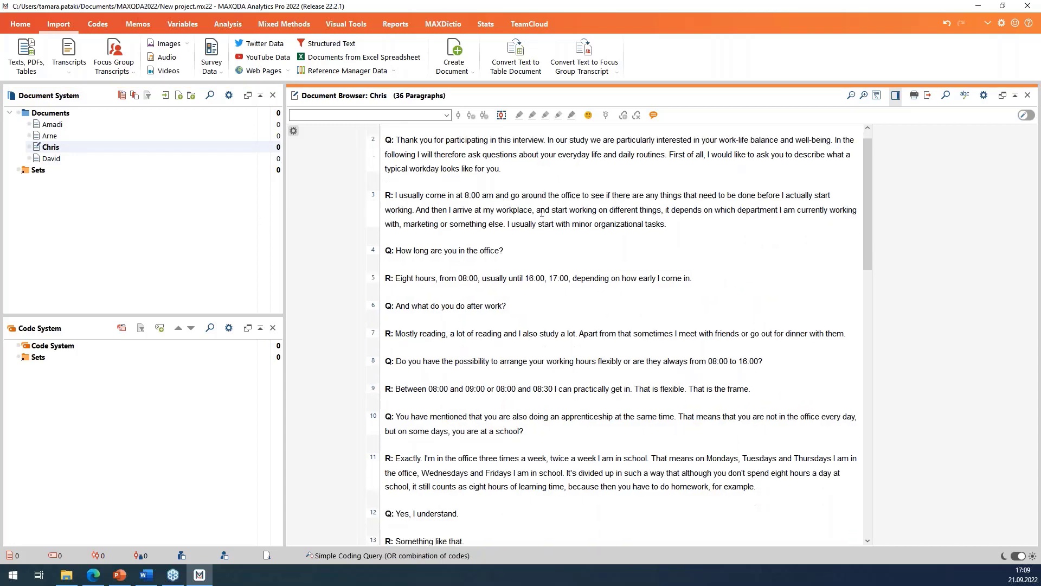
pyautogui.scroll(3, 542, 212)
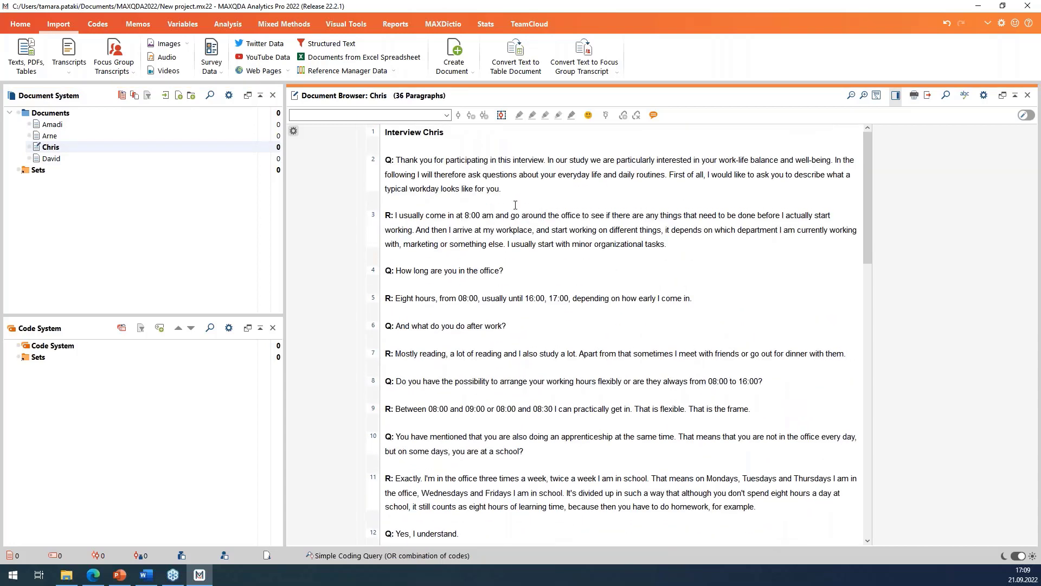
# Step: Open the fourth interview in a new document tab and switch between it and the third interview
pyautogui.rightClick(52, 158)
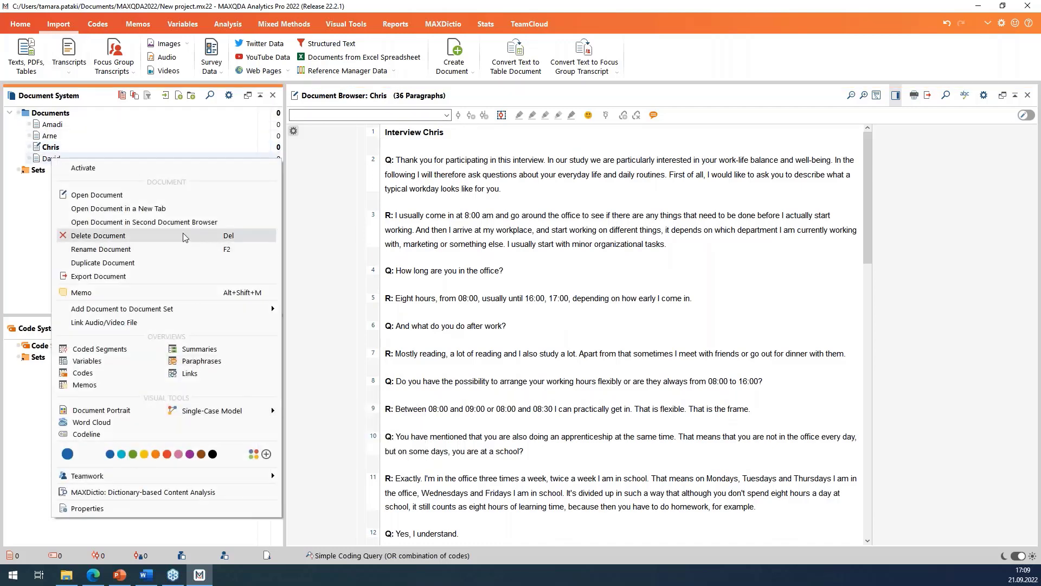
pyautogui.click(169, 209)
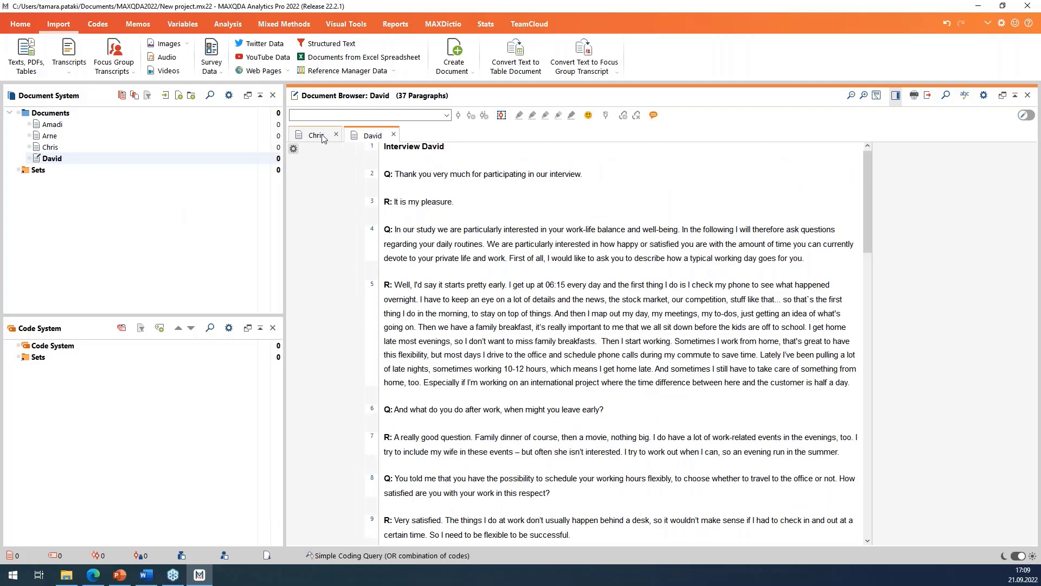
pyautogui.click(322, 135)
pyautogui.click(373, 136)
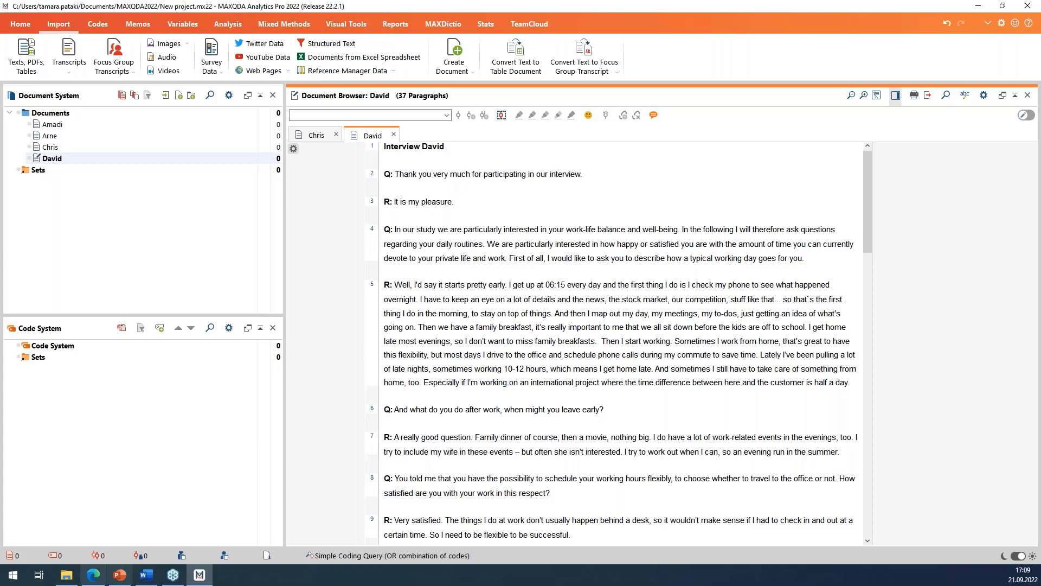
pyautogui.moveTo(68, 573)
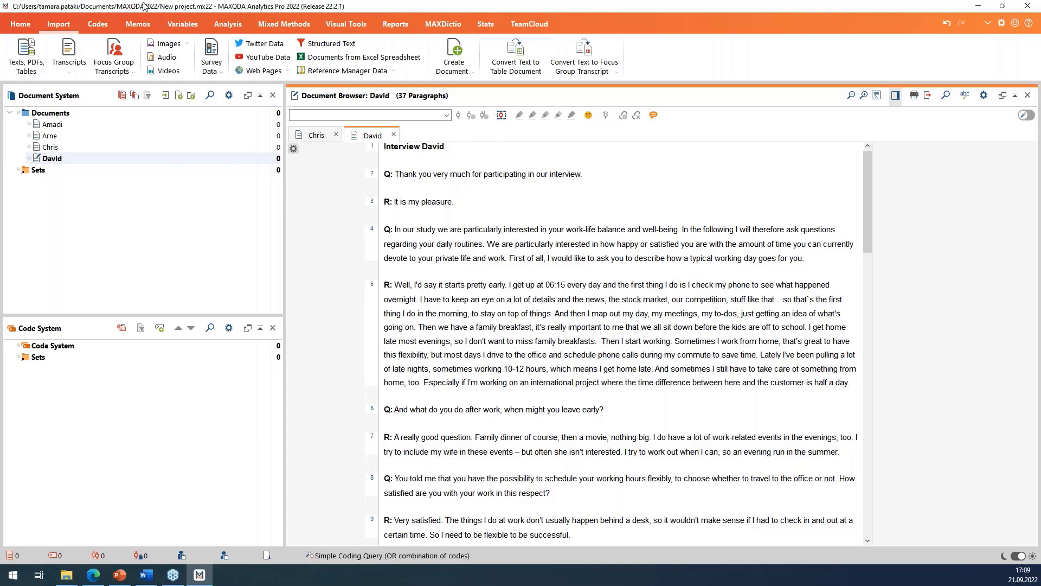
pyautogui.click(38, 70)
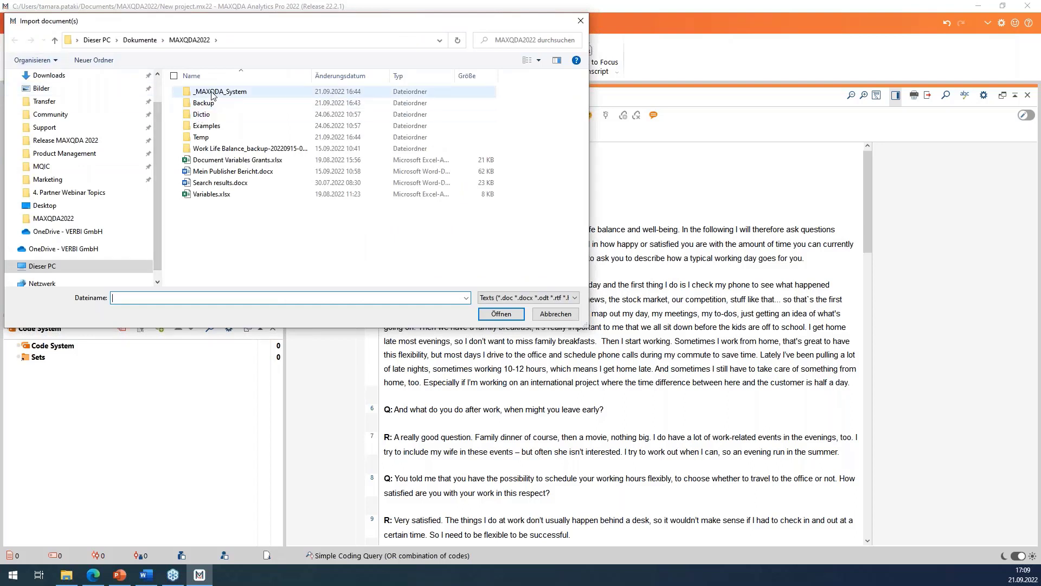
pyautogui.click(580, 23)
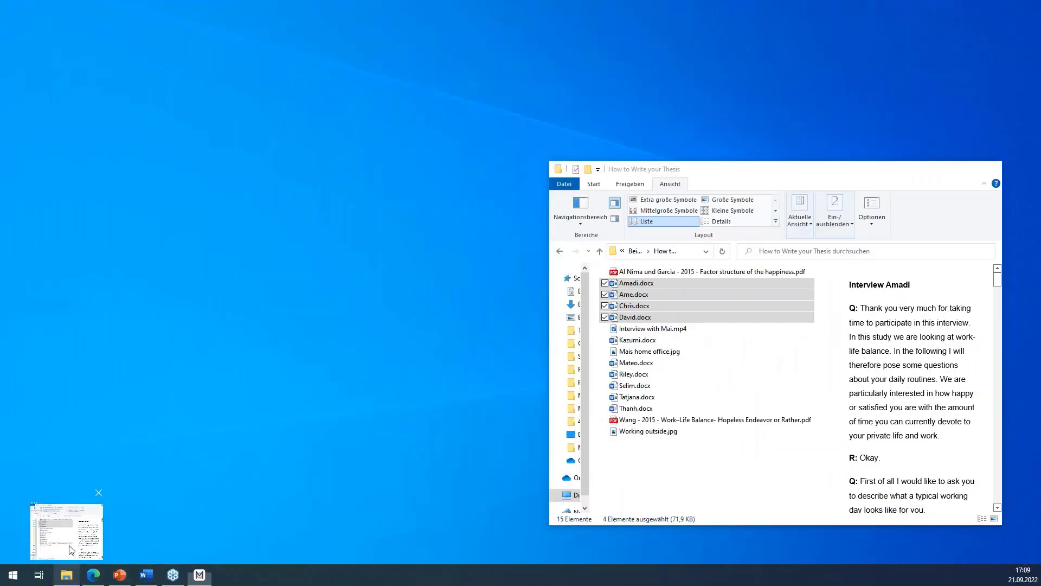
pyautogui.click(67, 524)
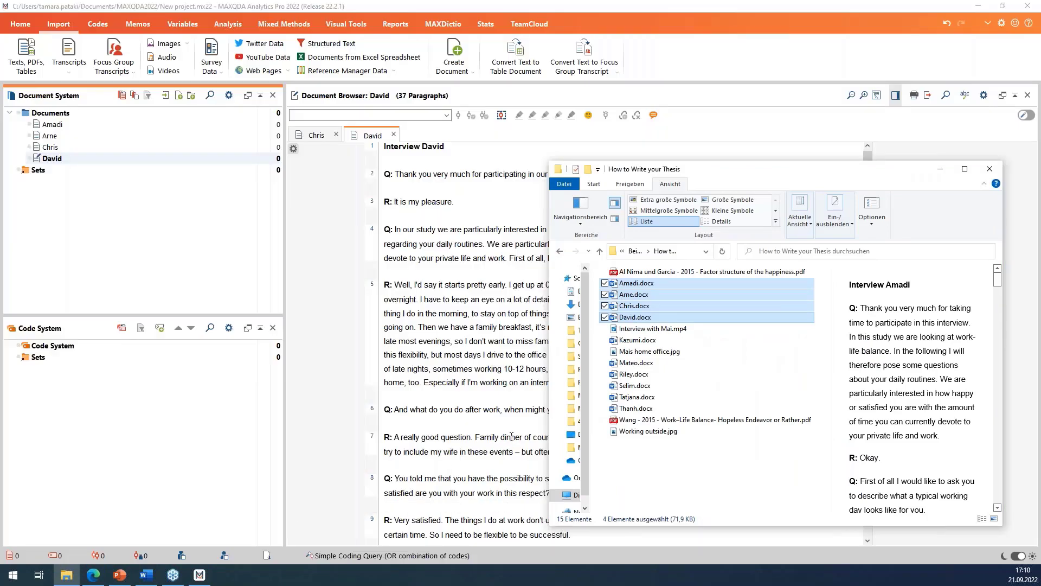
pyautogui.click(75, 73)
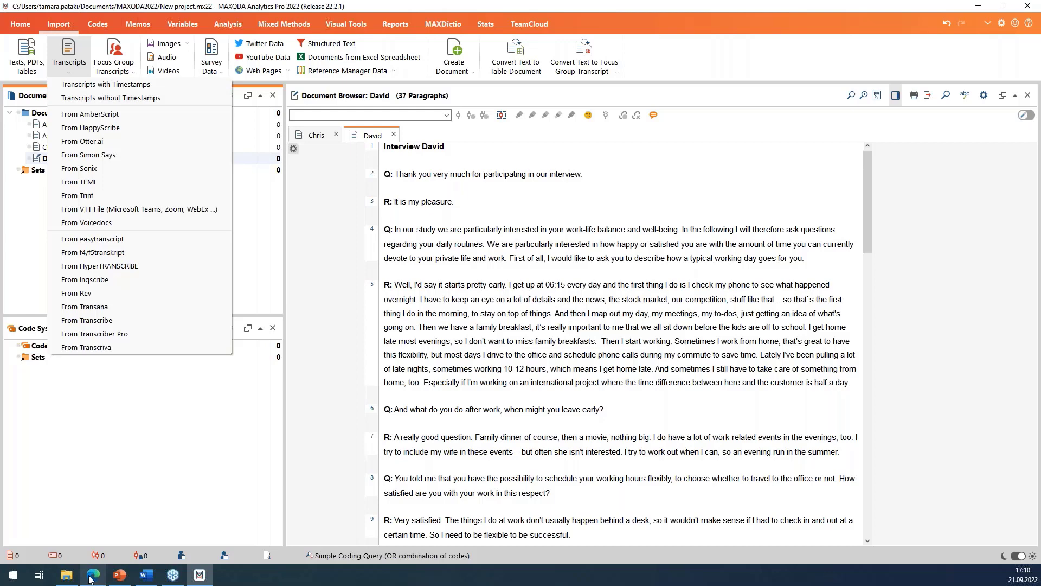
pyautogui.moveTo(91, 579)
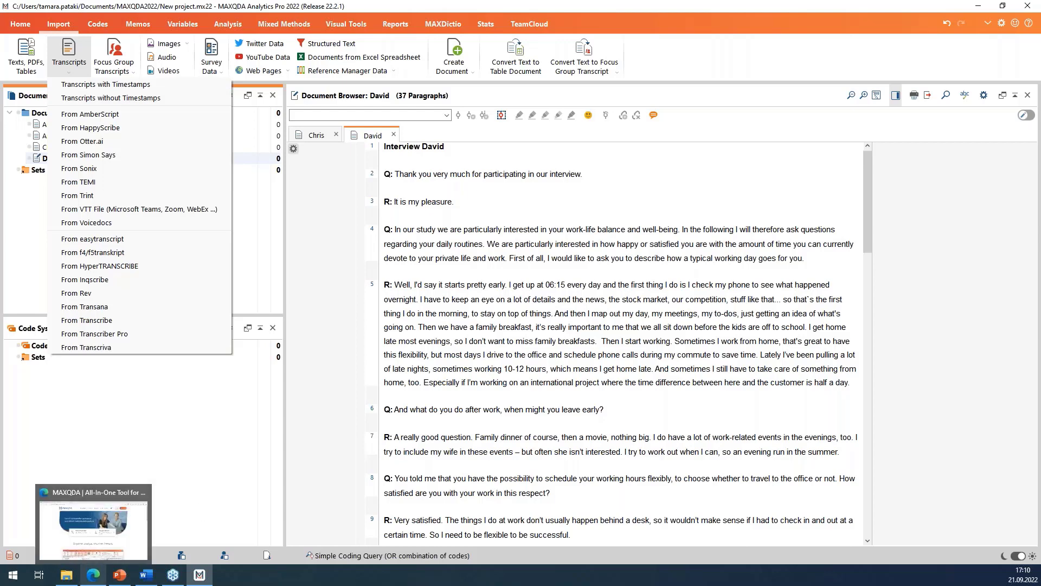
# Step: Import the six remaining interview Word files from the How to Write your Thesis folder in File Explorer into the Document System
pyautogui.click(66, 575)
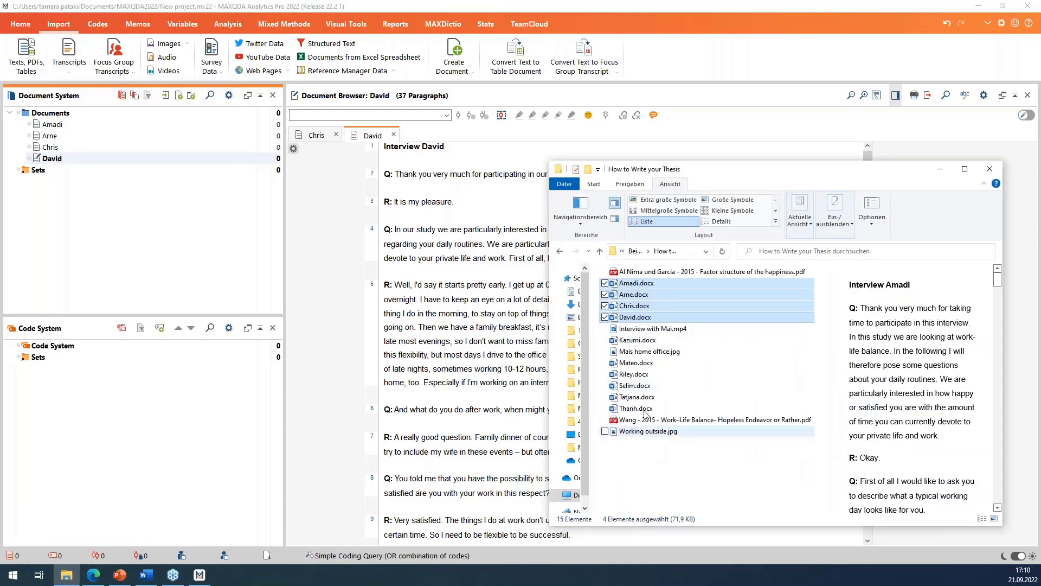
pyautogui.click(601, 343)
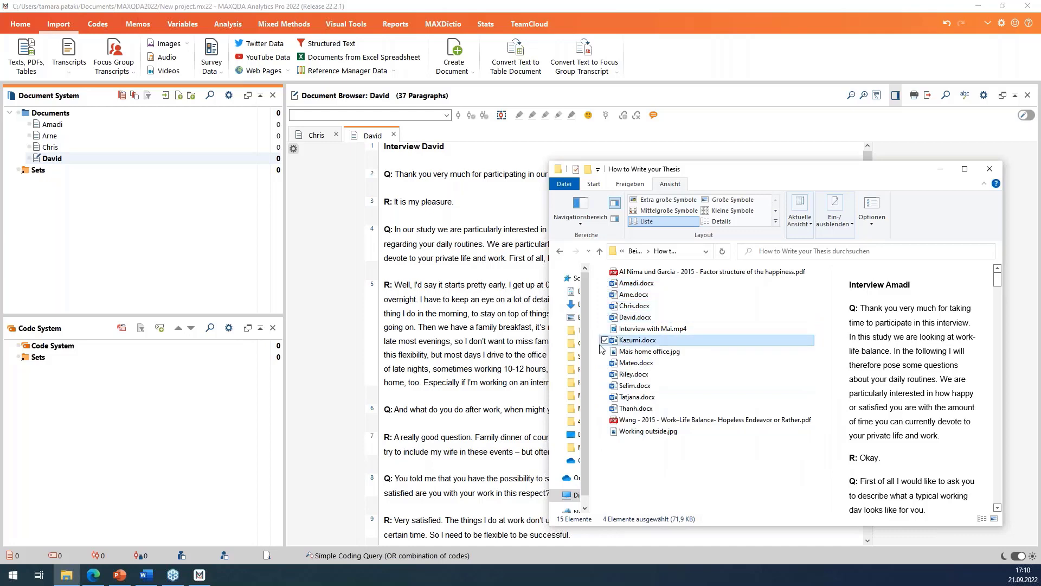
pyautogui.click(605, 363)
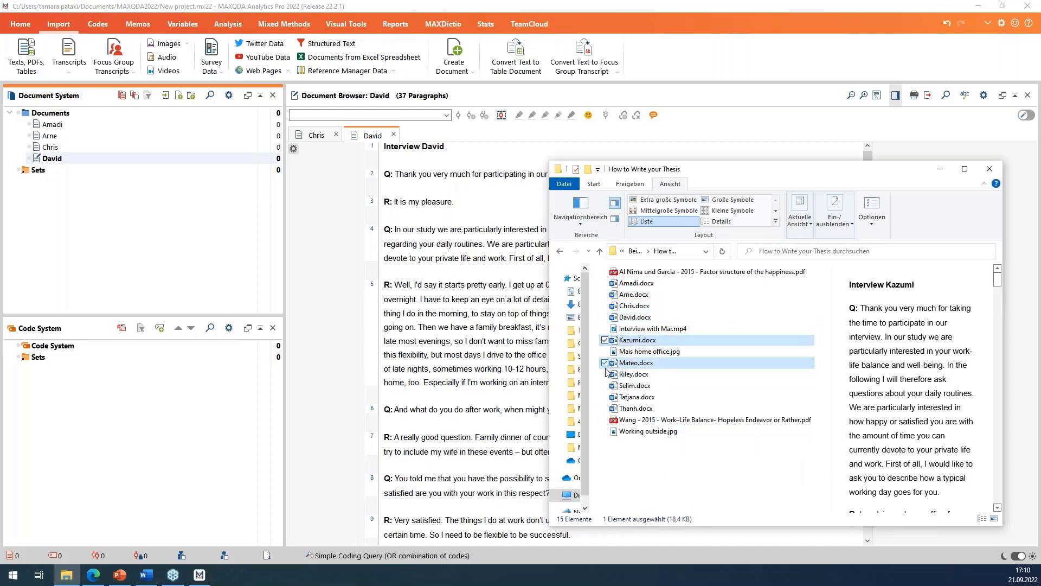
pyautogui.click(605, 374)
pyautogui.click(605, 386)
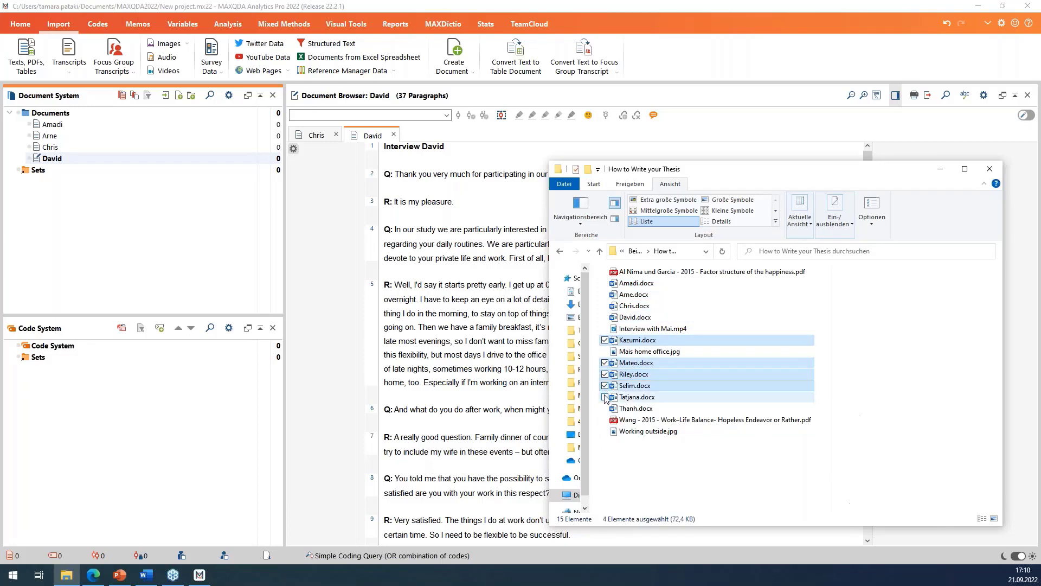
pyautogui.click(605, 397)
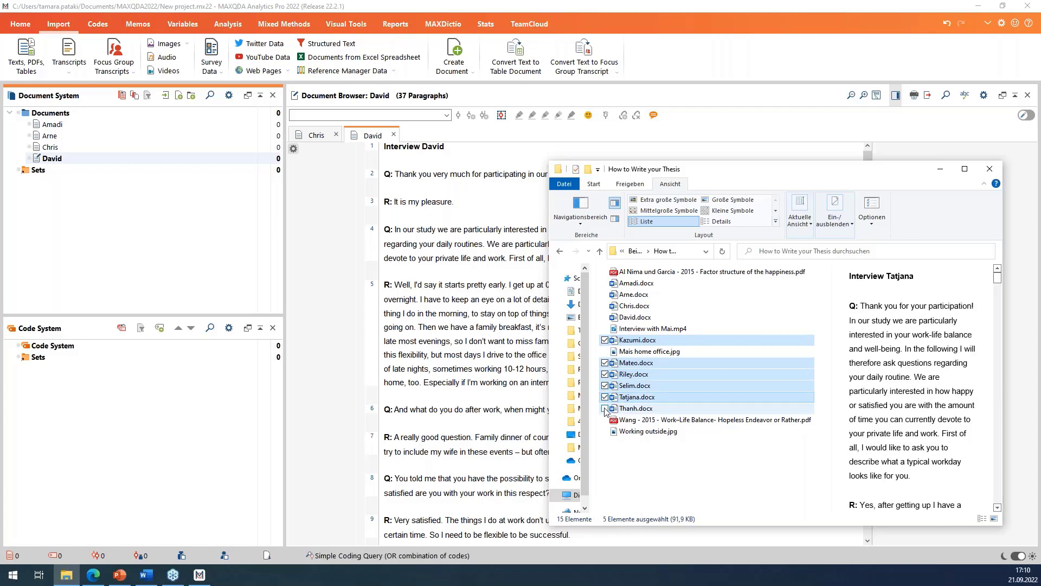
pyautogui.click(605, 408)
pyautogui.moveTo(655, 399); pyautogui.dragTo(84, 174)
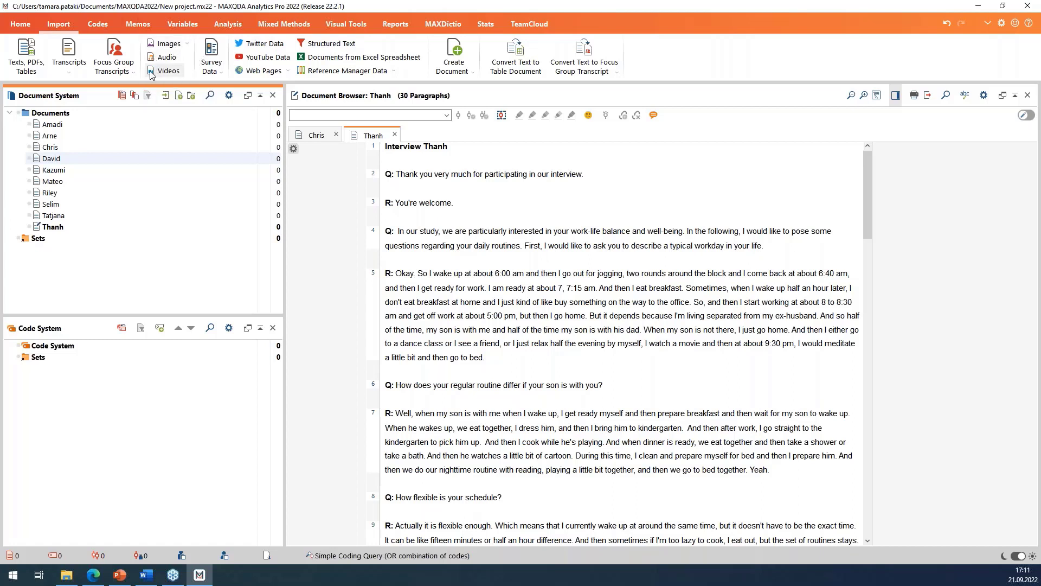
# Step: Start an image import and browse to the How to Write your Thesis folder under Dokumente > Beispieldaten
pyautogui.click(165, 44)
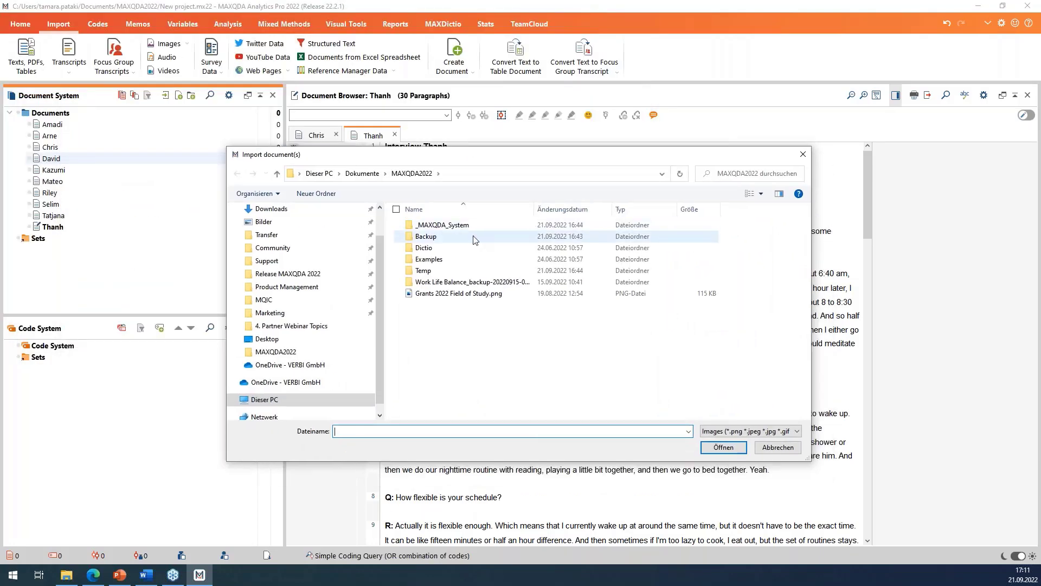
pyautogui.doubleClick(454, 261)
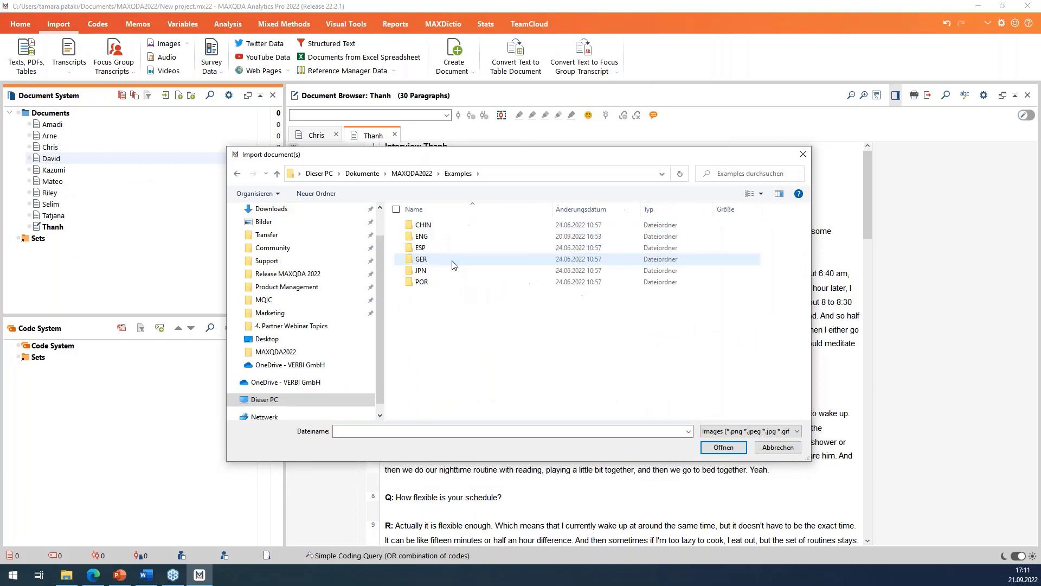
pyautogui.click(277, 174)
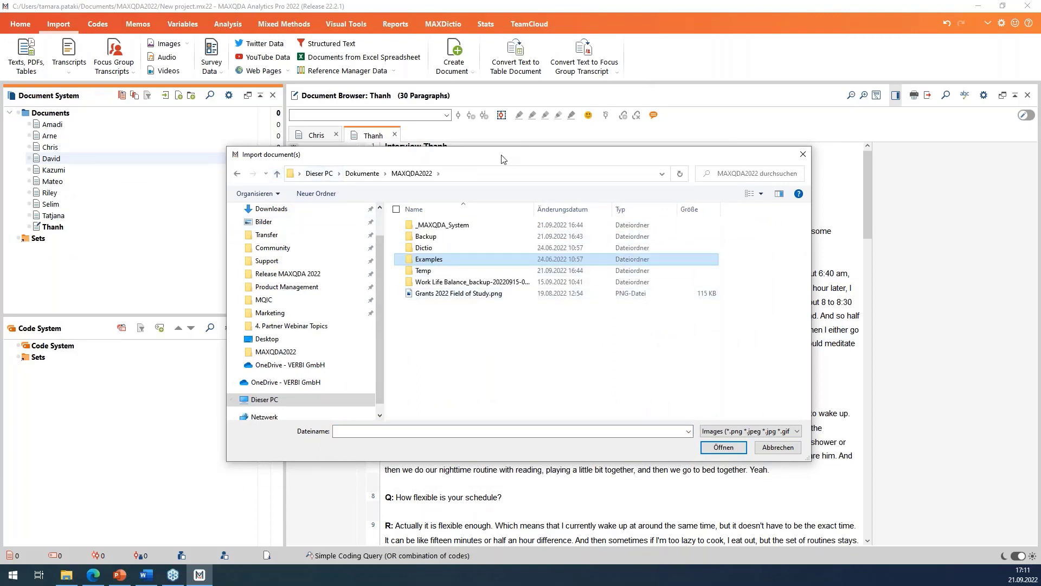
pyautogui.moveTo(500, 156); pyautogui.dragTo(1040, 282)
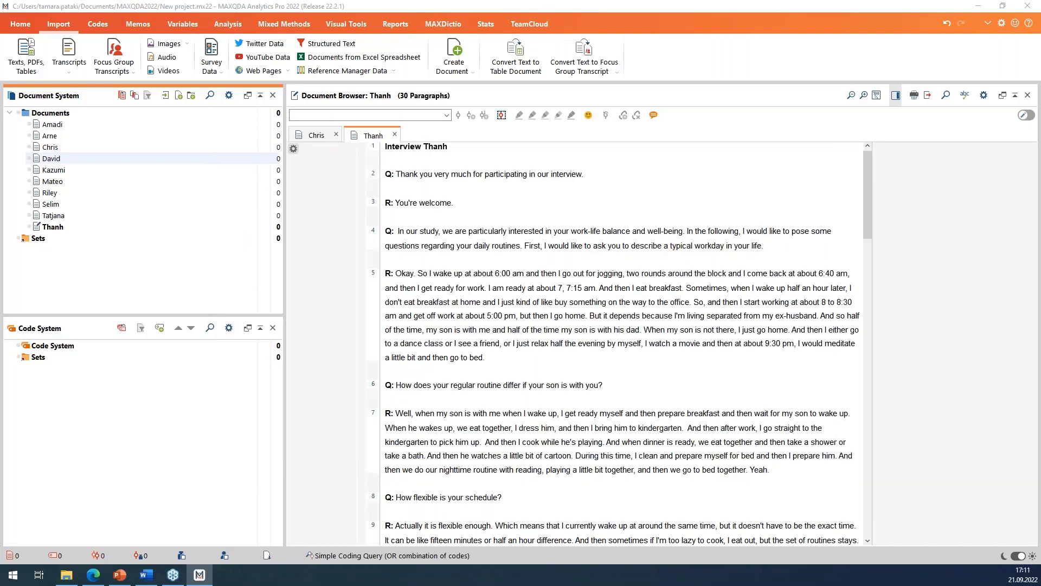
pyautogui.hotkey('alt', 'Tab')
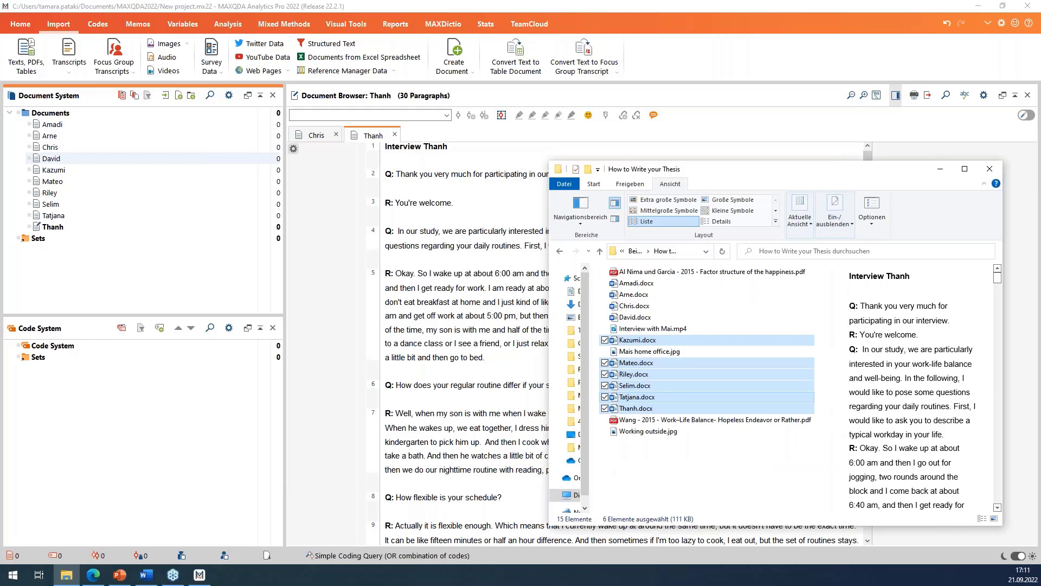
pyautogui.moveTo(867, 172); pyautogui.dragTo(1040, 185)
pyautogui.hotkey('alt', 'Tab')
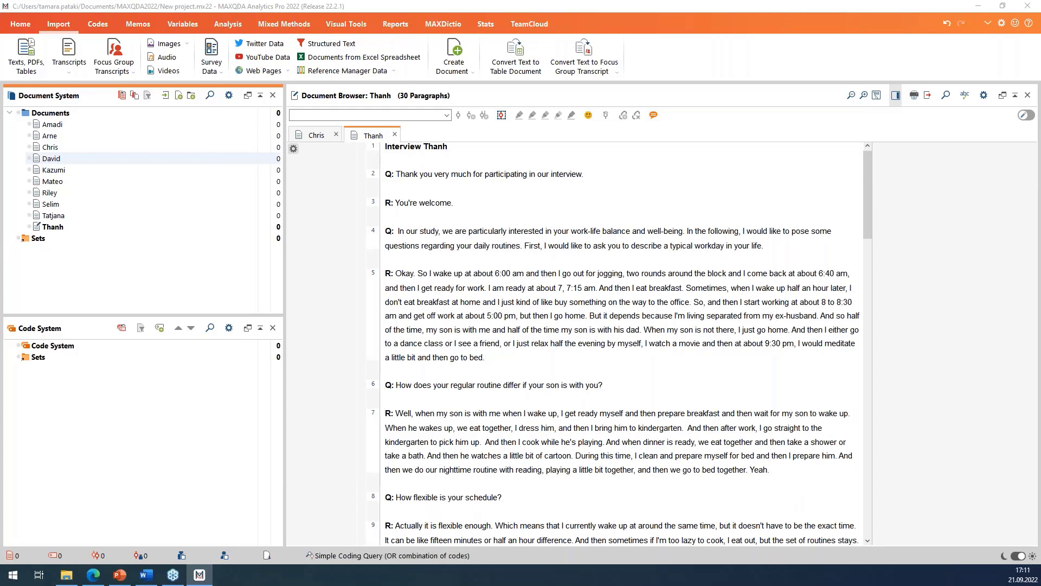
pyautogui.moveTo(1040, 227); pyautogui.dragTo(720, 136)
# Step: Import both JPG images from the thesis folder and display the home office picture in the Document Browser
pyautogui.doubleClick(619, 228)
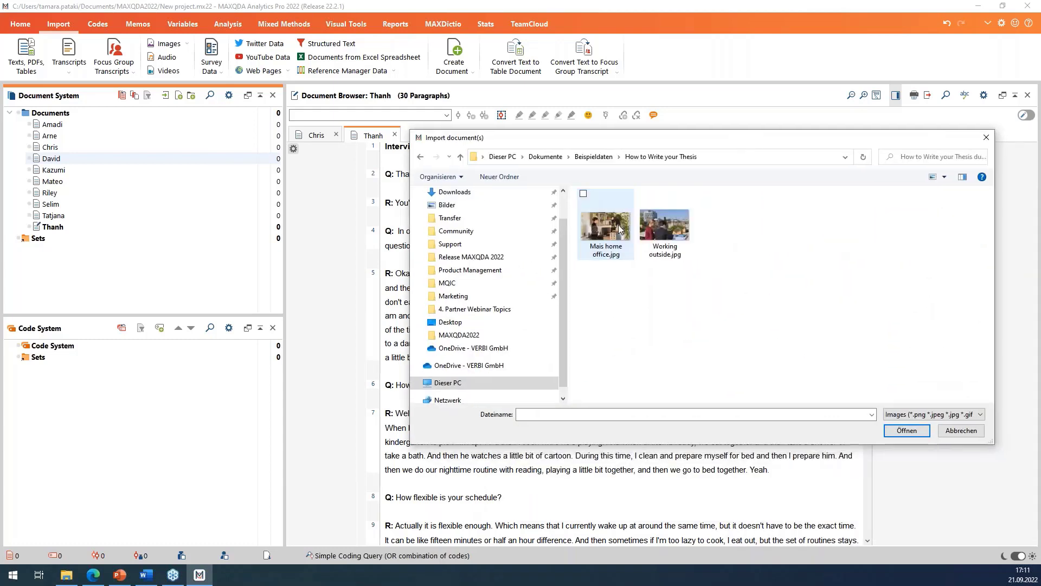
pyautogui.moveTo(716, 260); pyautogui.dragTo(583, 234)
pyautogui.click(914, 432)
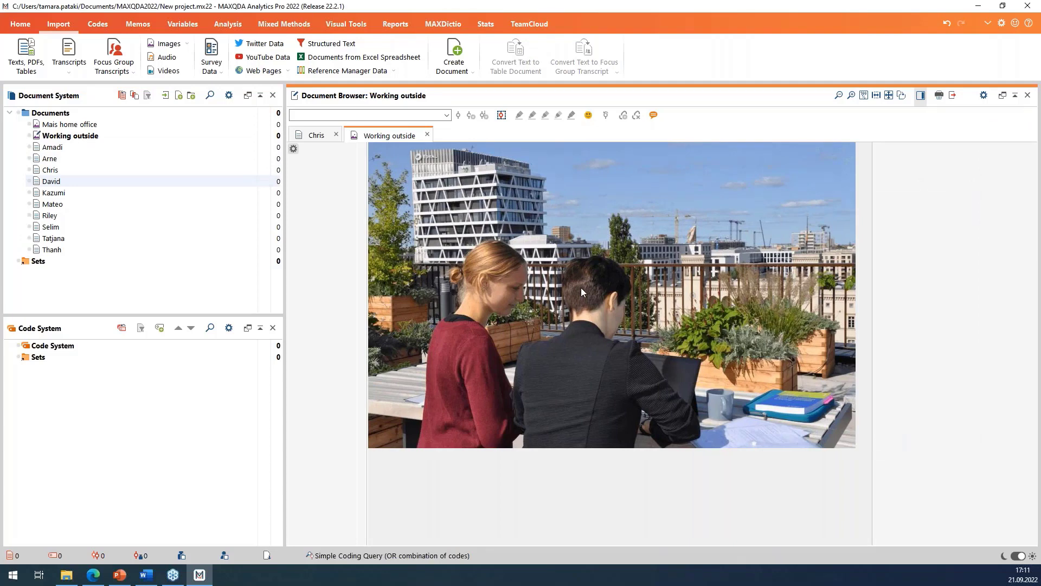
pyautogui.doubleClick(67, 125)
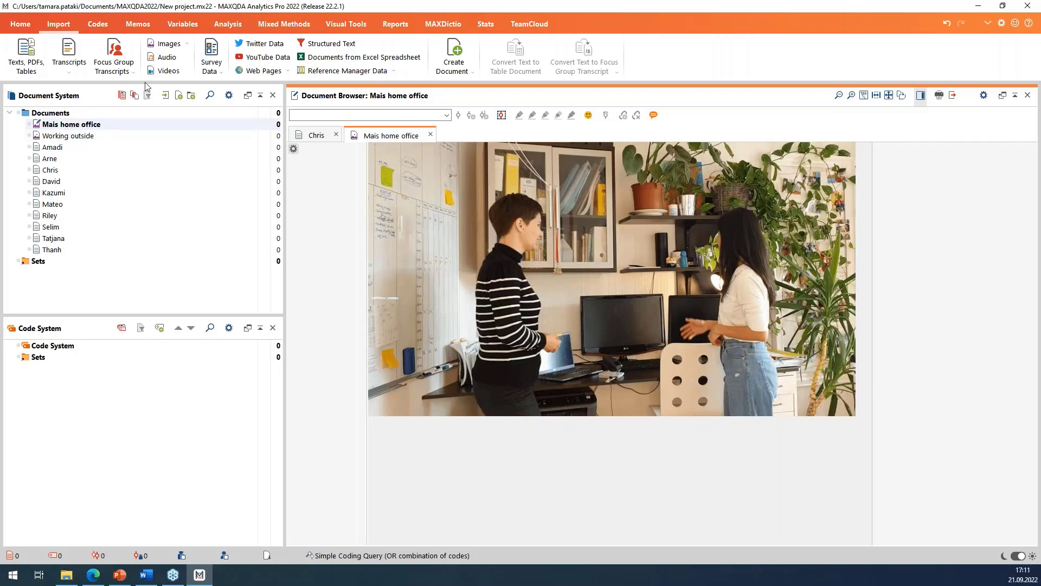
# Step: Import the MP4 interview video from the thesis folder without an associated transcript
pyautogui.click(165, 70)
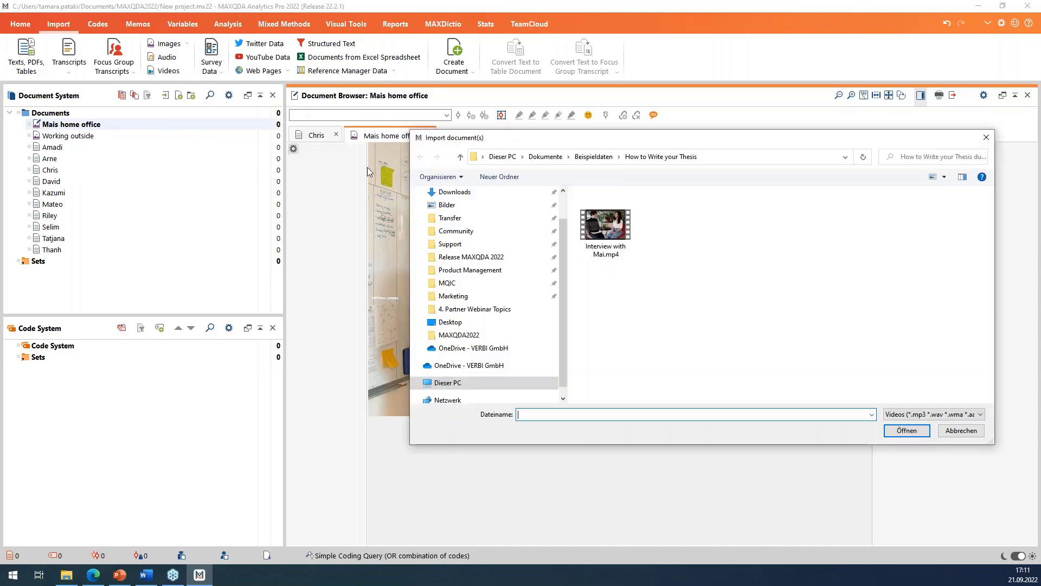
pyautogui.click(606, 228)
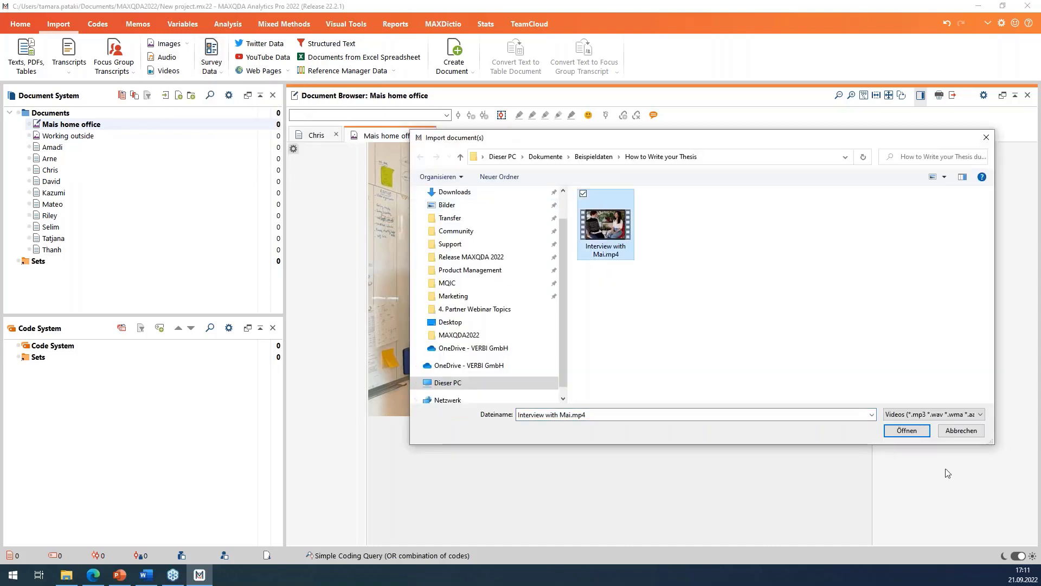
pyautogui.click(907, 431)
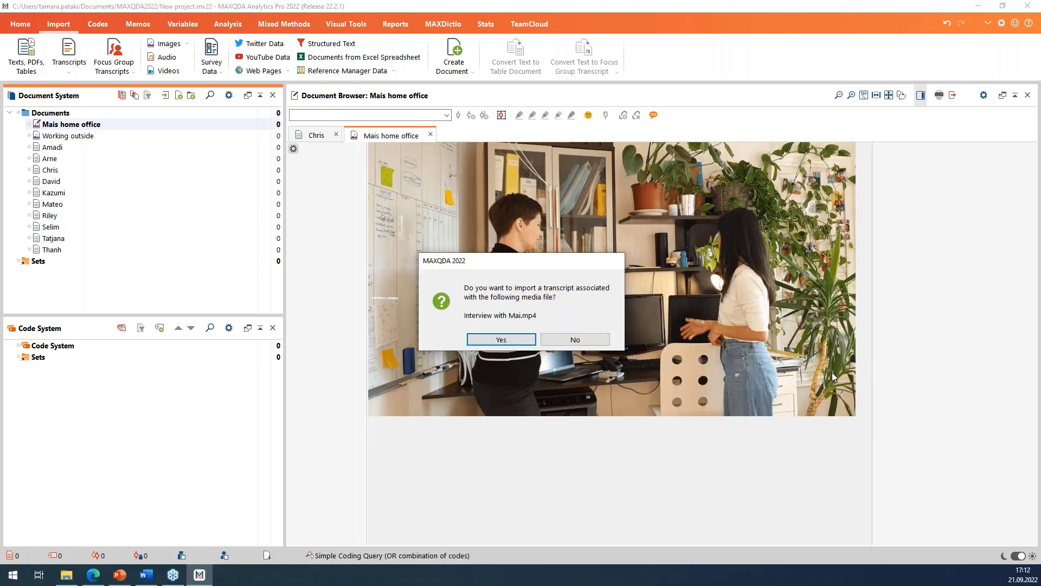
pyautogui.click(590, 339)
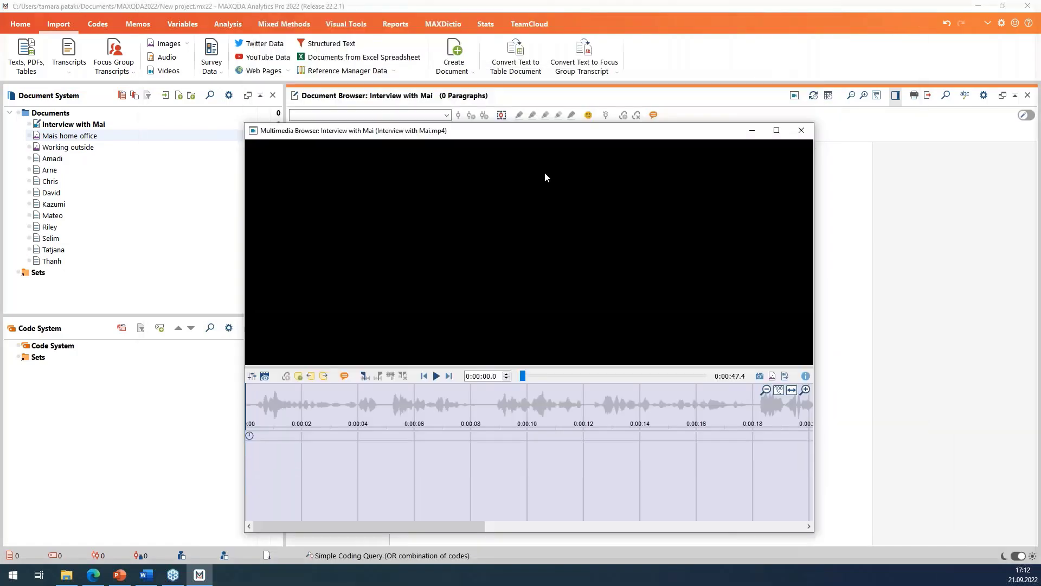
# Step: Play the first moments of the interview video in the Multimedia Browser, pause it and close the player
pyautogui.click(470, 352)
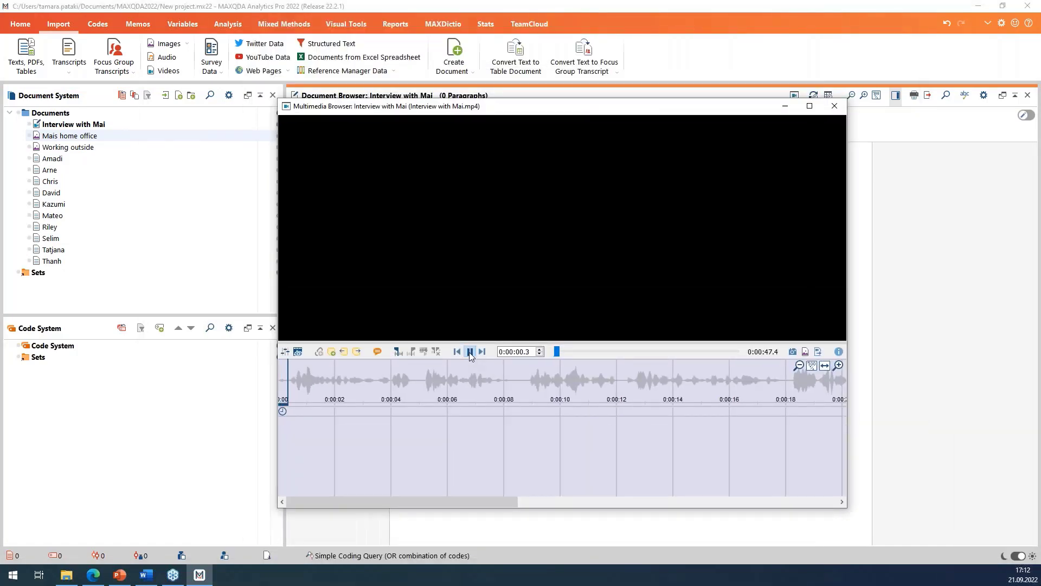
pyautogui.click(469, 351)
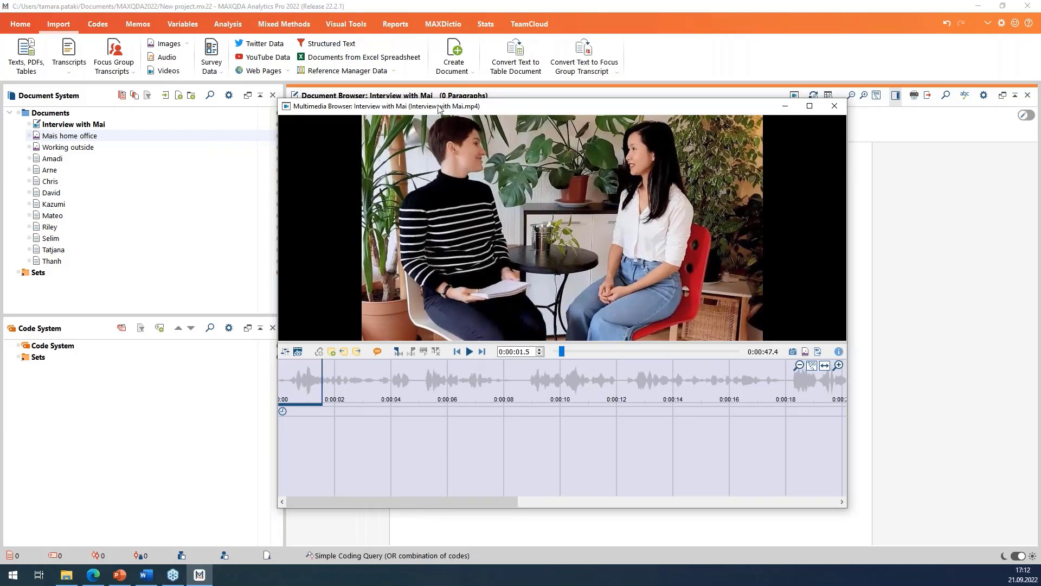
pyautogui.moveTo(439, 110); pyautogui.dragTo(475, 129)
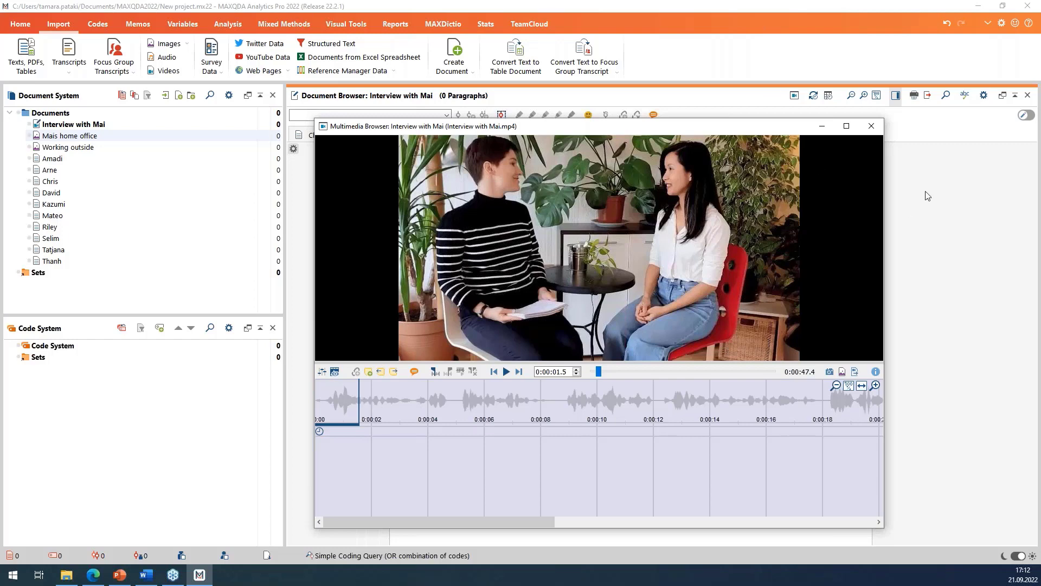
pyautogui.click(878, 128)
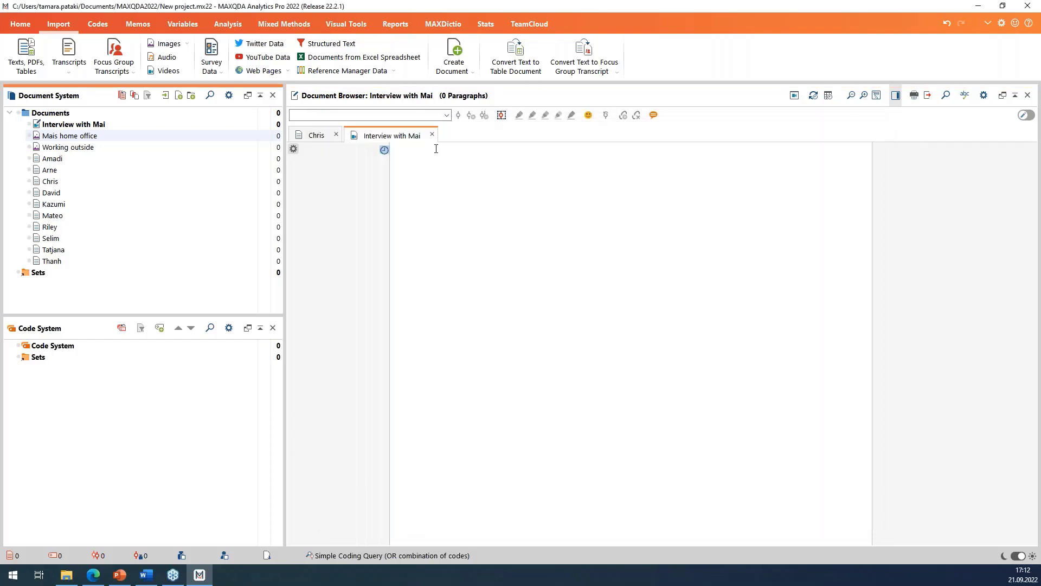
# Step: Create a document group named Interviews in the Document System
pyautogui.moveTo(114, 233)
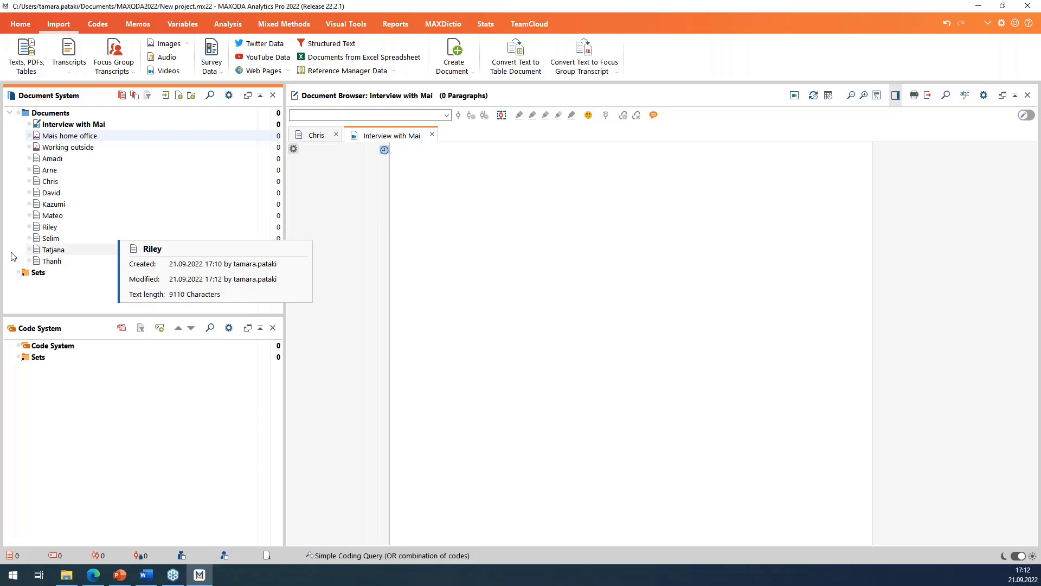
pyautogui.click(192, 96)
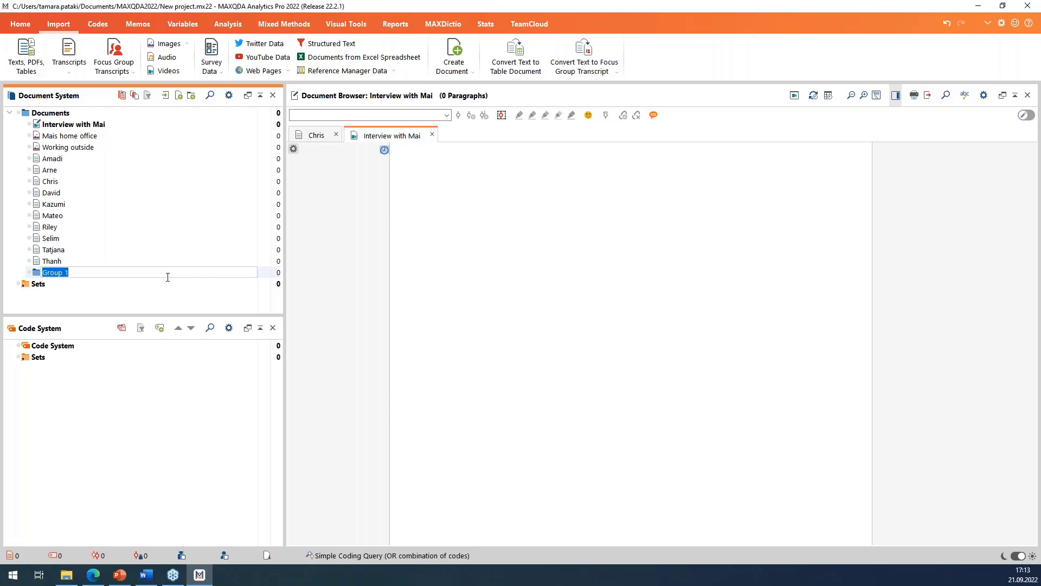
pyautogui.write('Interviews')
pyautogui.press('Return')
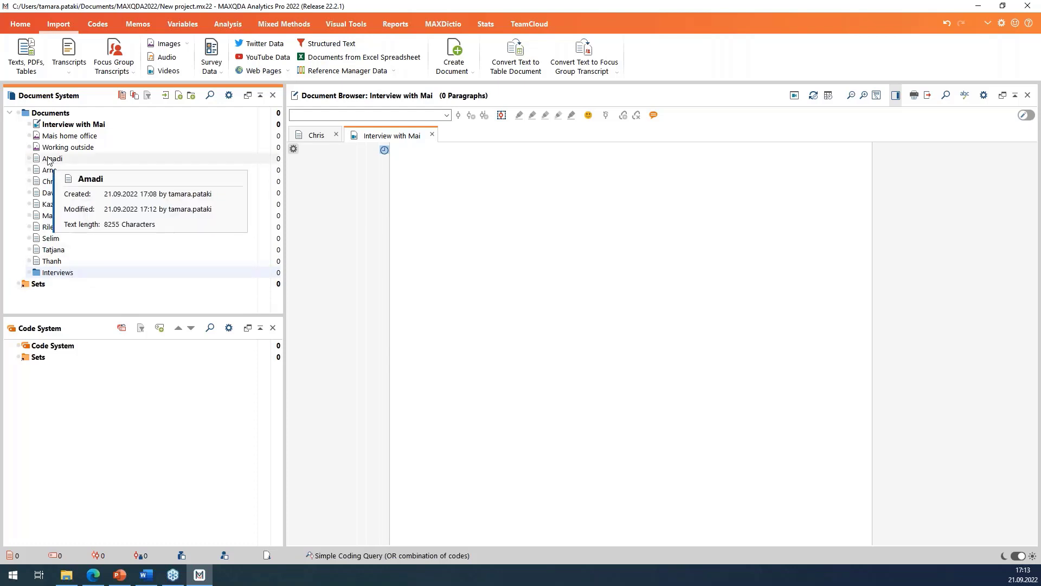
# Step: Move the first three interview text documents in the list into the Interviews group, one at a time
pyautogui.moveTo(48, 160); pyautogui.dragTo(54, 277)
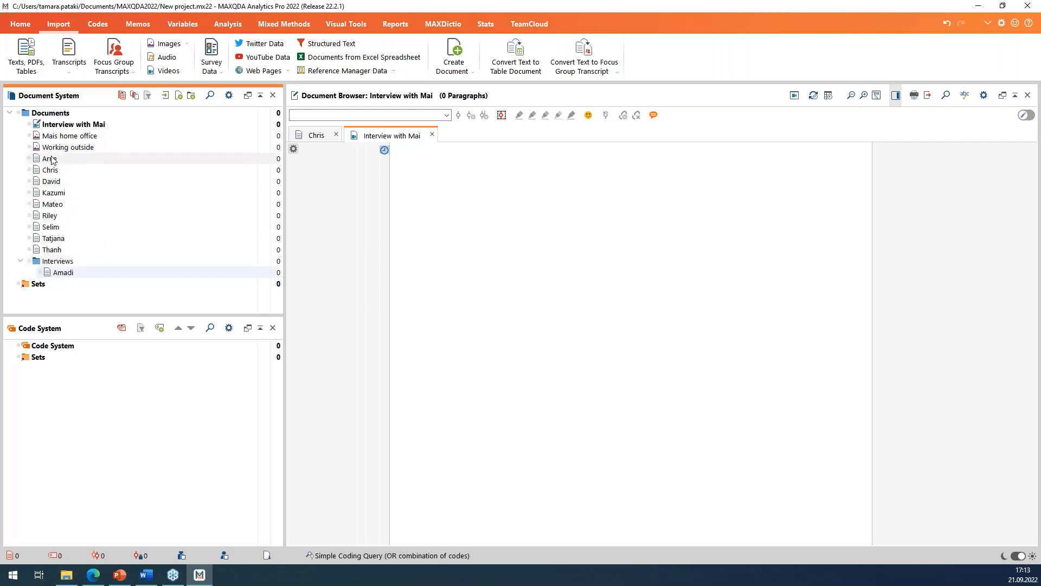
pyautogui.moveTo(52, 160); pyautogui.dragTo(54, 261)
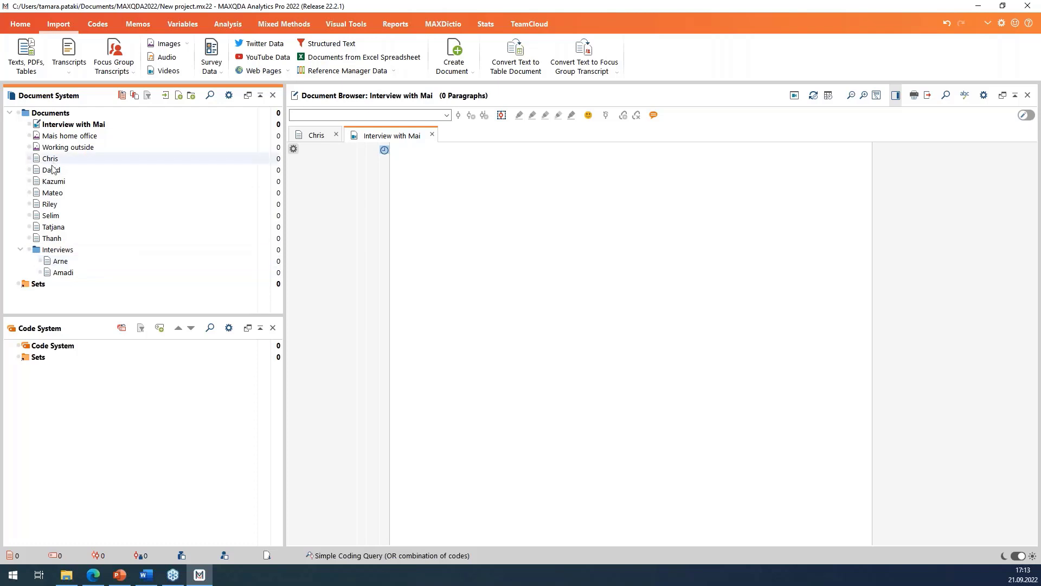
pyautogui.moveTo(51, 160); pyautogui.dragTo(63, 247)
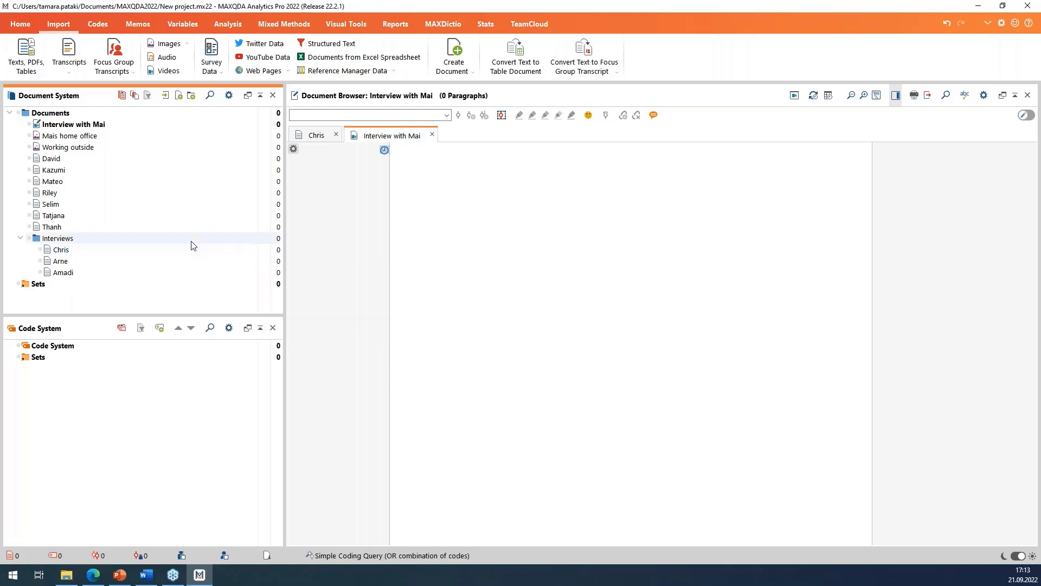
# Step: Add a subgroup named Berlin inside the Interviews document group
pyautogui.rightClick(176, 240)
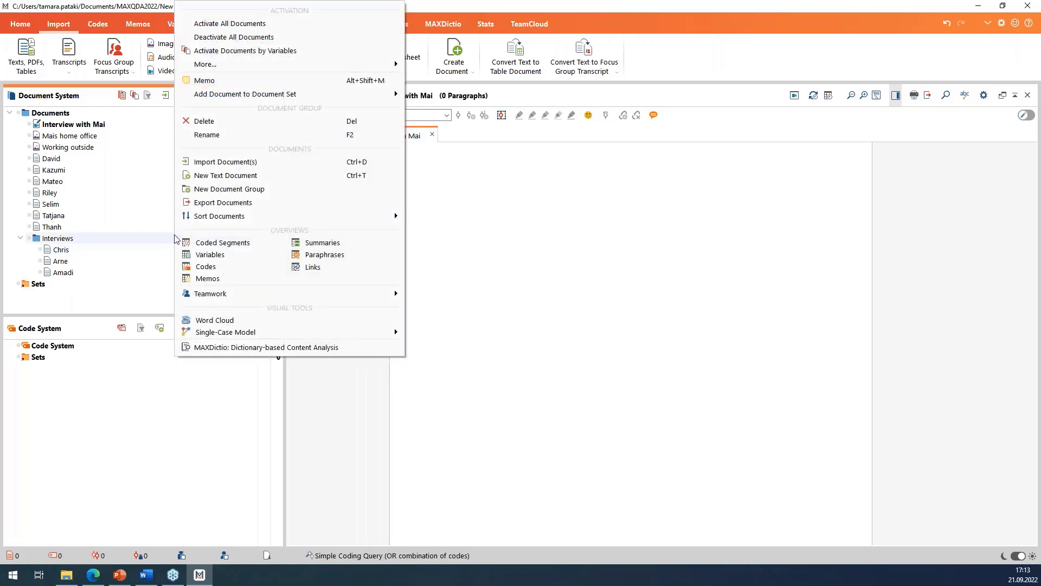
pyautogui.click(252, 194)
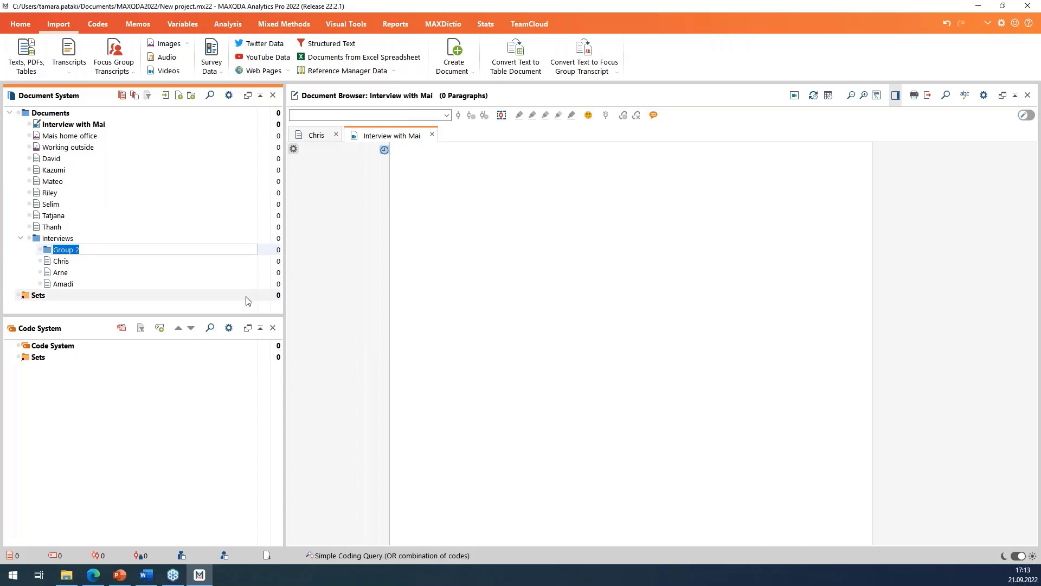
pyautogui.write('Berlin')
pyautogui.press('Return')
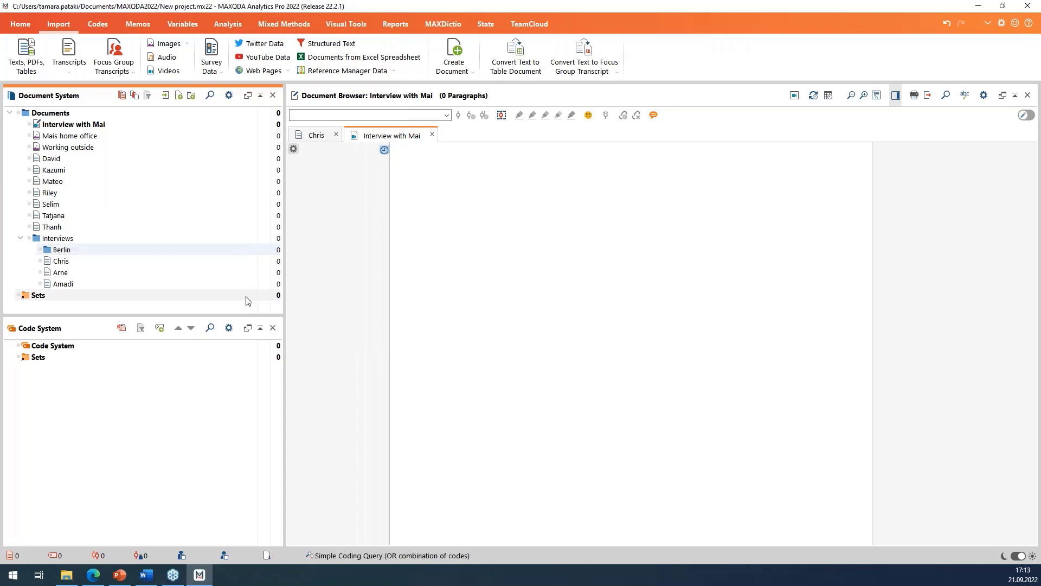
# Step: Add a second subgroup named Hamburg inside the Interviews document group
pyautogui.click(240, 239)
pyautogui.click(190, 95)
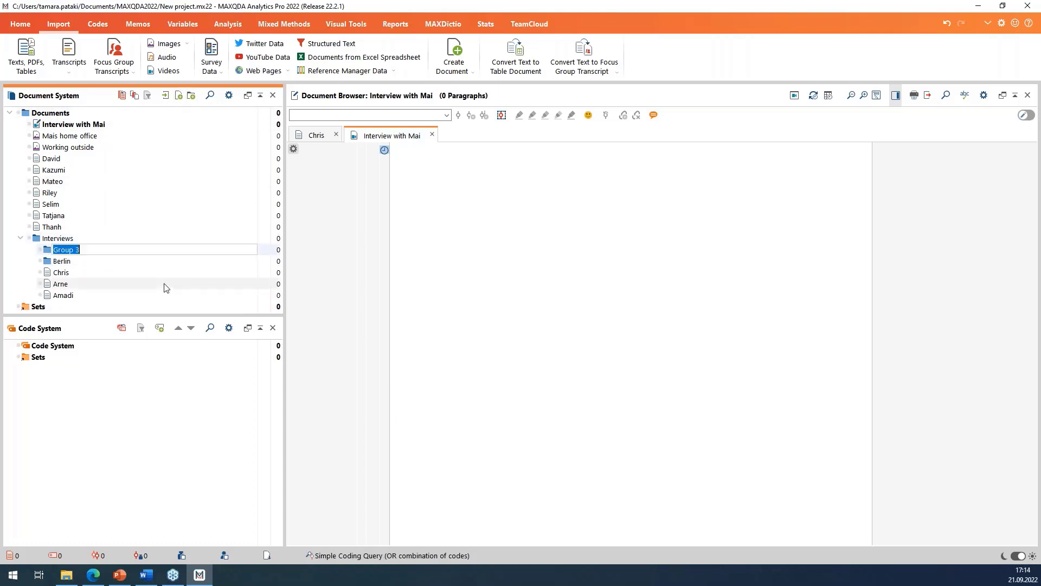
pyautogui.write('Hamburgh')
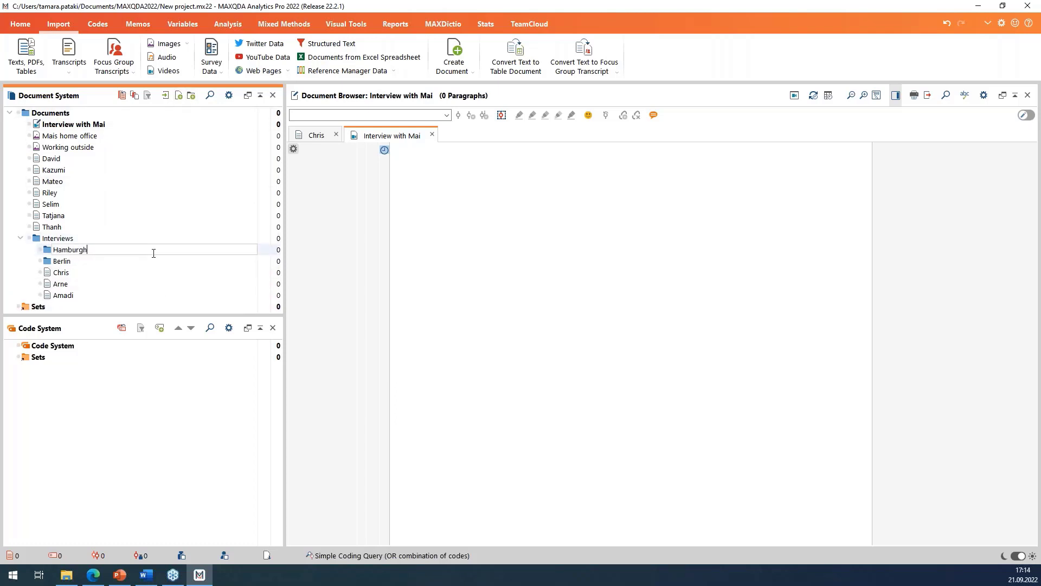
pyautogui.press('BackSpace')
pyautogui.press('Return')
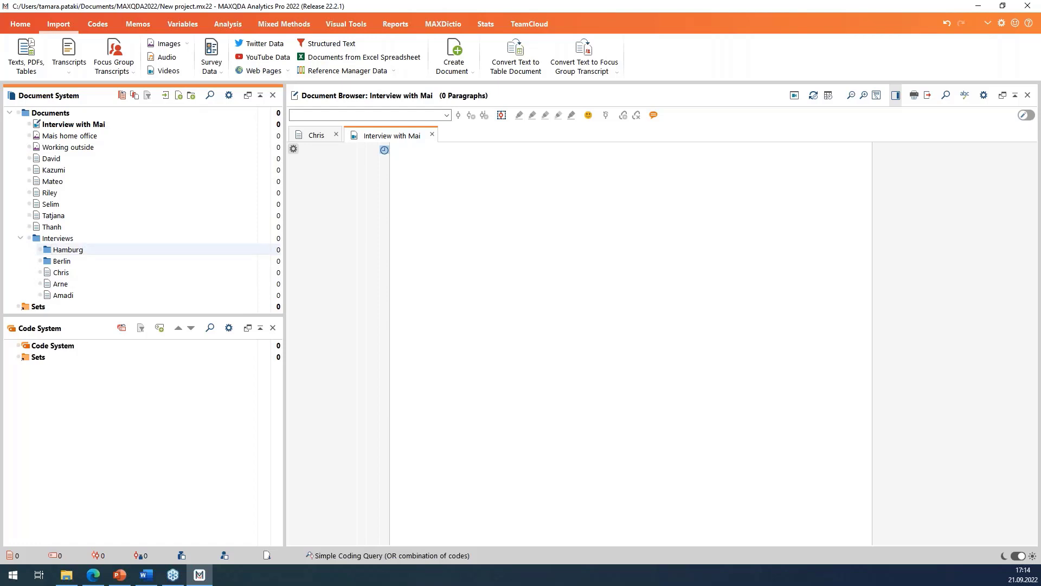
# Step: Move the three transcripts directly under Interviews into Berlin, and the next three ungrouped transcripts plus the video document into Hamburg
pyautogui.moveTo(61, 273)
pyautogui.mouseDown()
pyautogui.moveTo(60, 282)
pyautogui.moveTo(68, 266)
pyautogui.moveTo(62, 297)
pyautogui.moveTo(61, 264)
pyautogui.mouseUp()
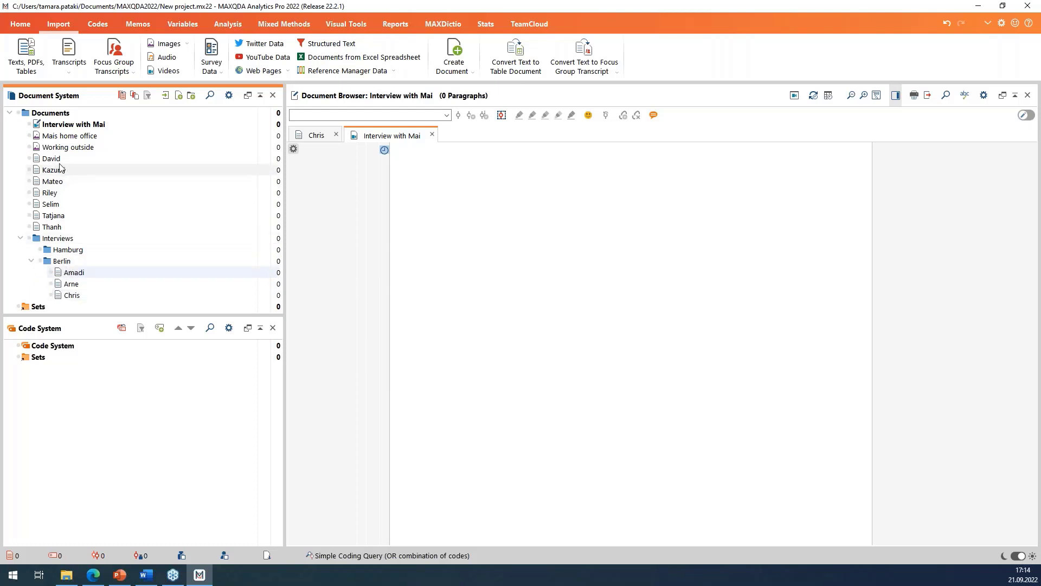
pyautogui.moveTo(54, 159); pyautogui.dragTo(83, 226)
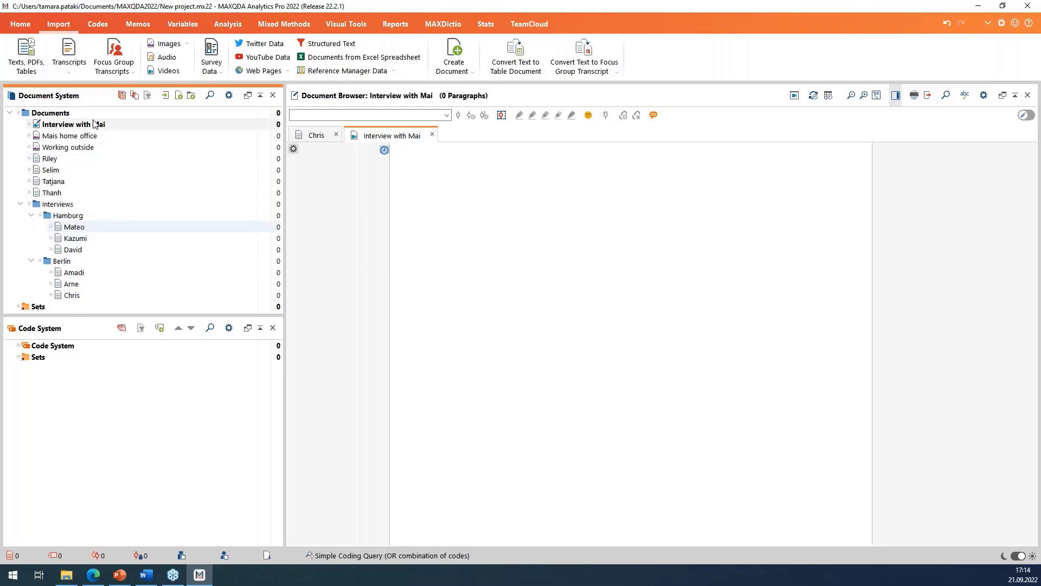
pyautogui.moveTo(66, 126)
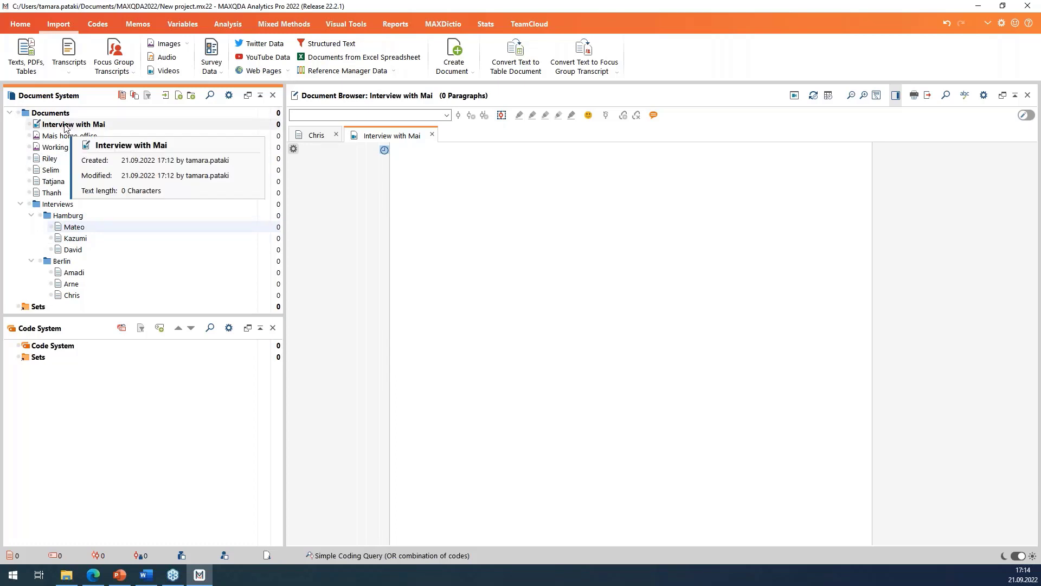
pyautogui.moveTo(66, 126); pyautogui.dragTo(108, 218)
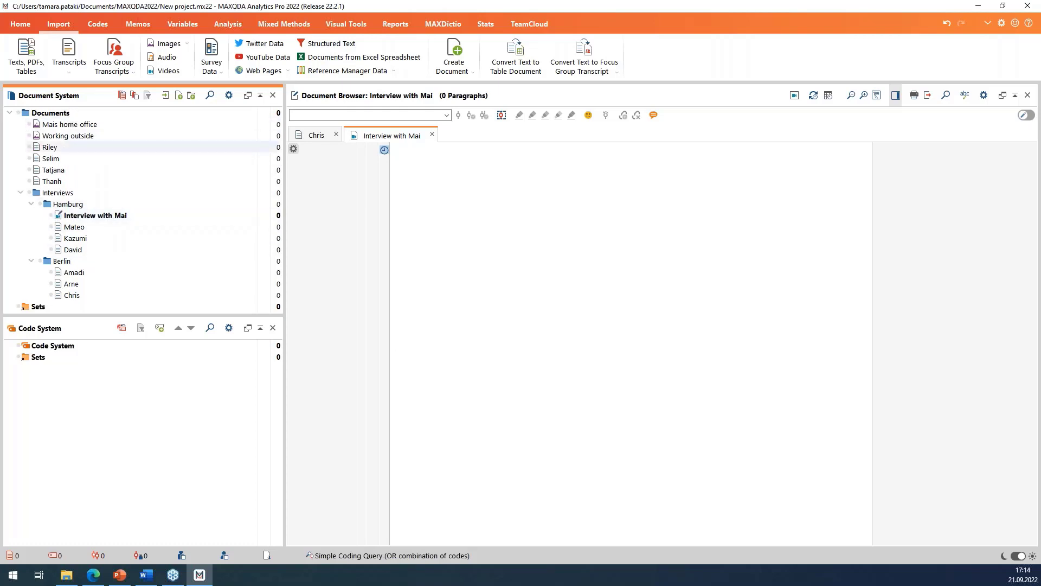
# Step: Sort the four remaining ungrouped transcripts: the second into the Hamburg subgroup, the other three into the Berlin subgroup
pyautogui.moveTo(50, 147); pyautogui.dragTo(62, 261)
pyautogui.moveTo(64, 158); pyautogui.dragTo(60, 250)
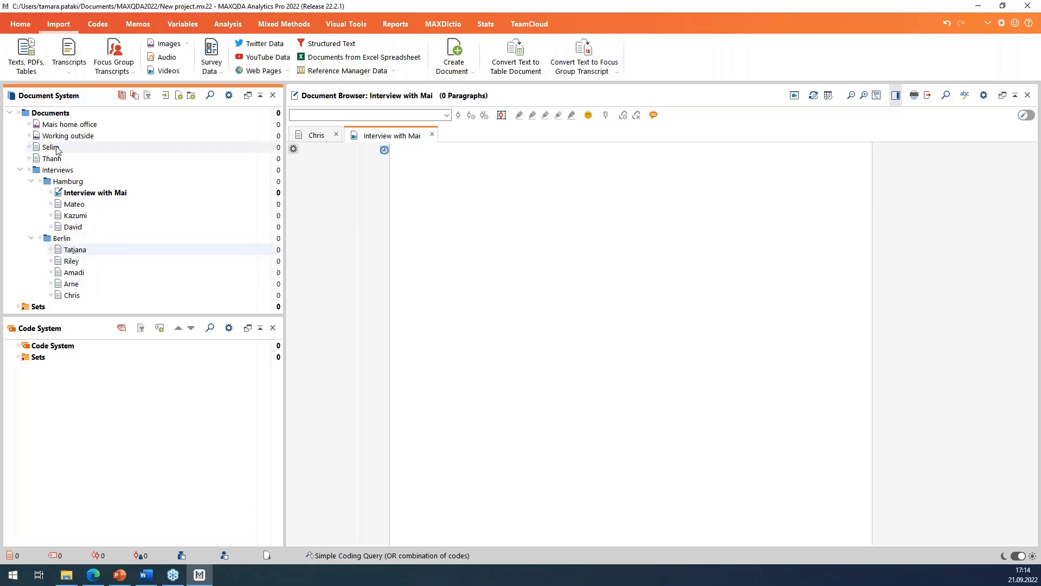
pyautogui.moveTo(58, 150); pyautogui.dragTo(62, 238)
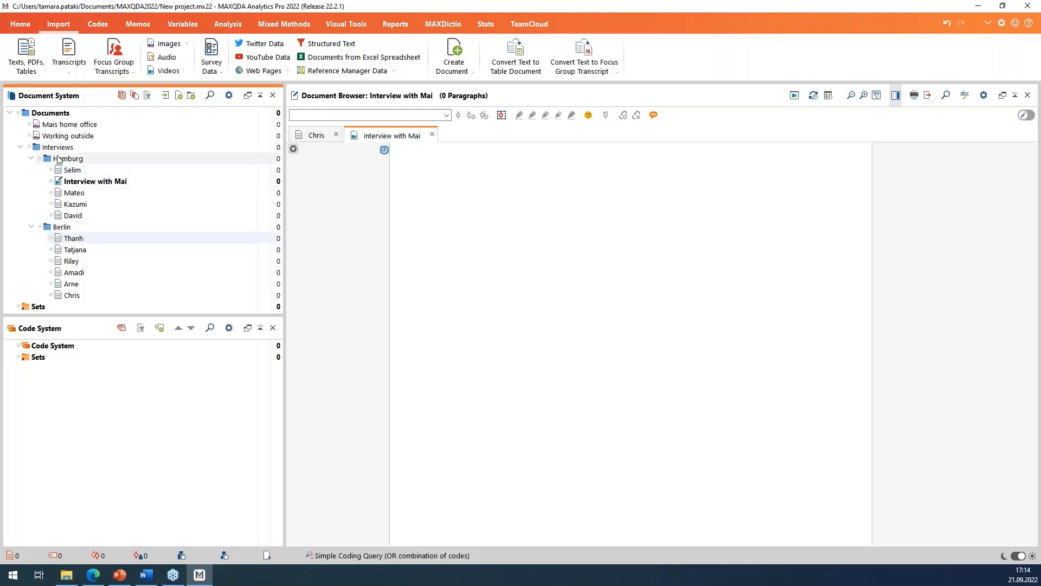
# Step: Attach a memo to the Interviews document group with the text "This are my interviews" and close it
pyautogui.rightClick(43, 150)
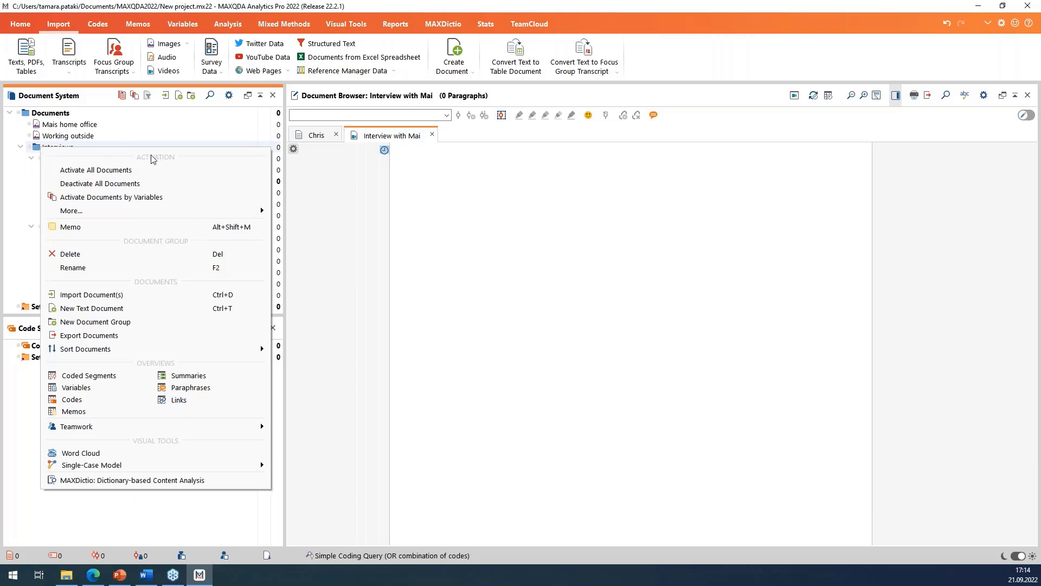
pyautogui.click(61, 228)
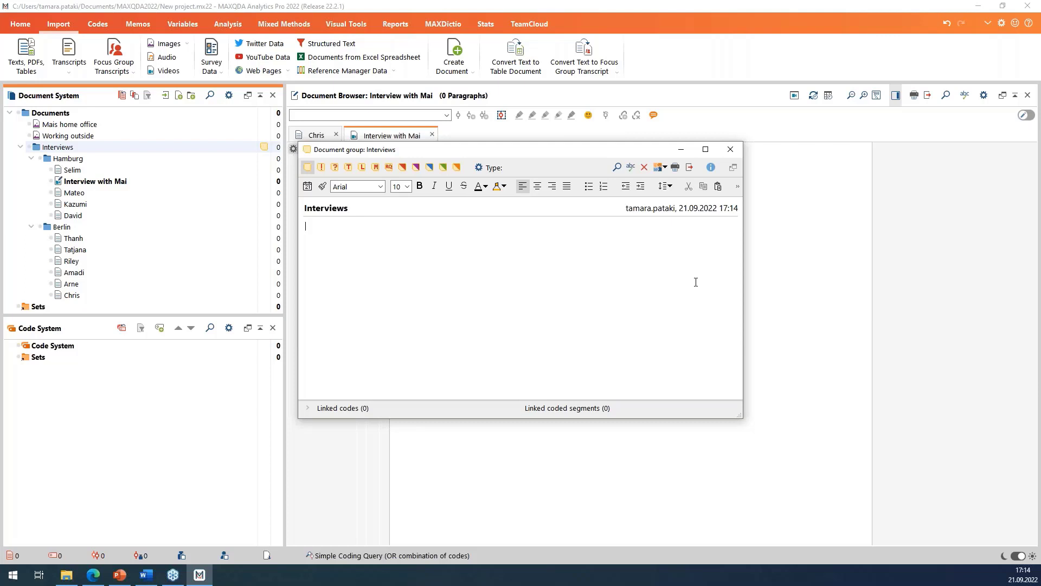
pyautogui.write('T')
pyautogui.write('his')
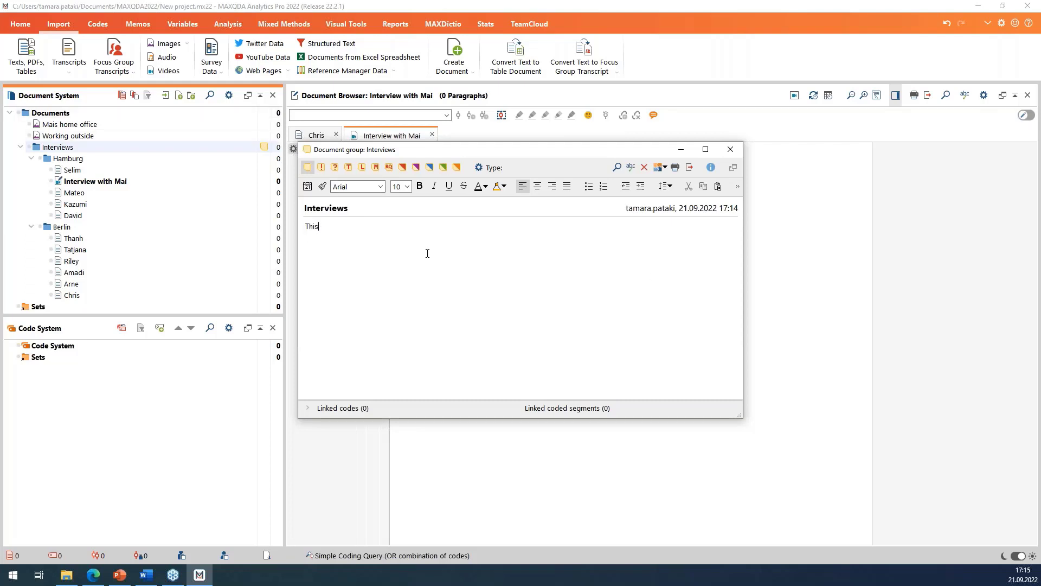
pyautogui.write(' is a')
pyautogui.press('BackSpace')
pyautogui.press('BackSpace')
pyautogui.press('BackSpace')
pyautogui.write('are my interviews')
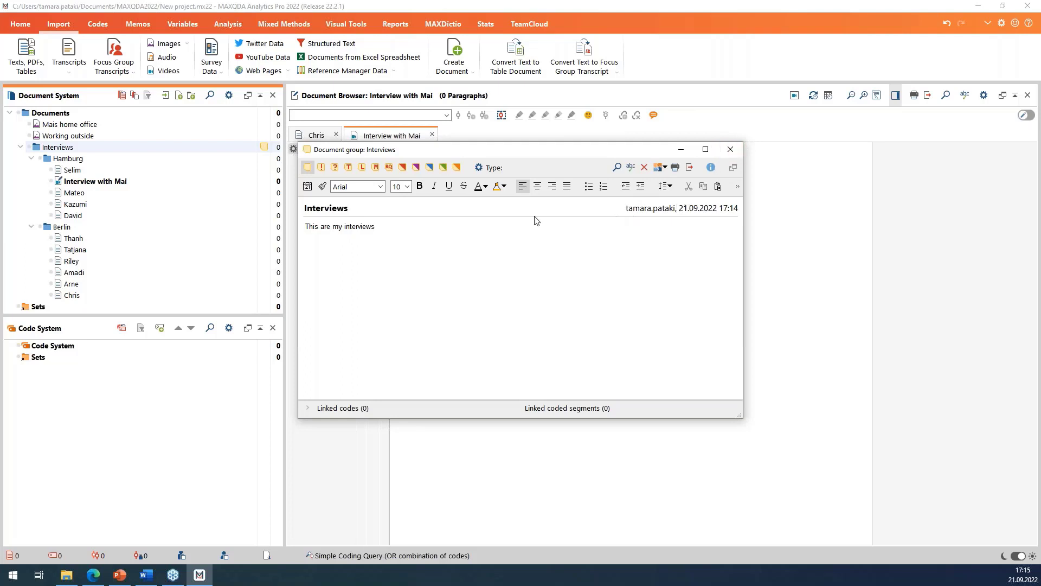
pyautogui.click(731, 150)
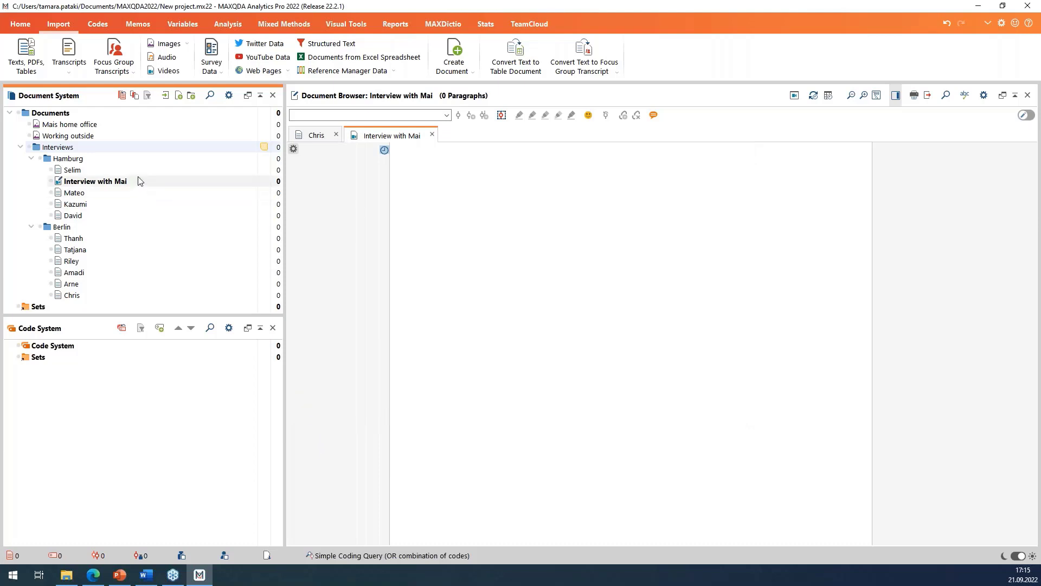
pyautogui.moveTo(144, 193)
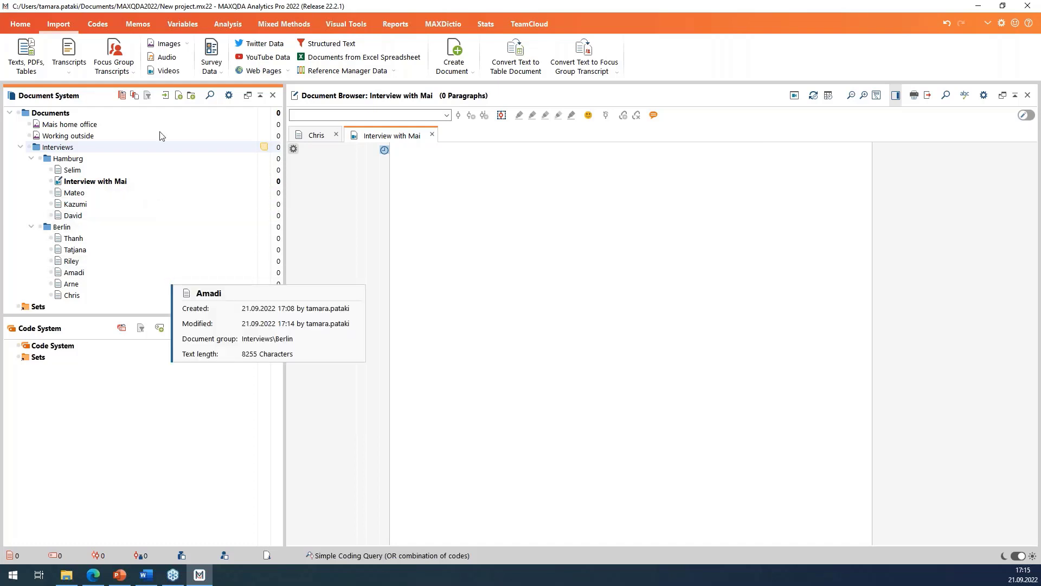
pyautogui.moveTo(154, 220)
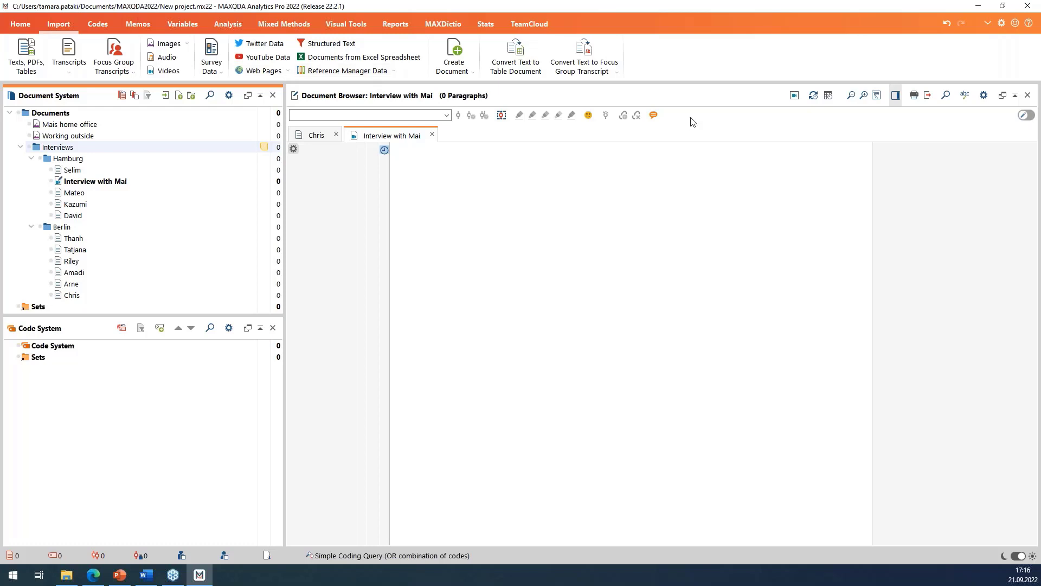
pyautogui.click(397, 71)
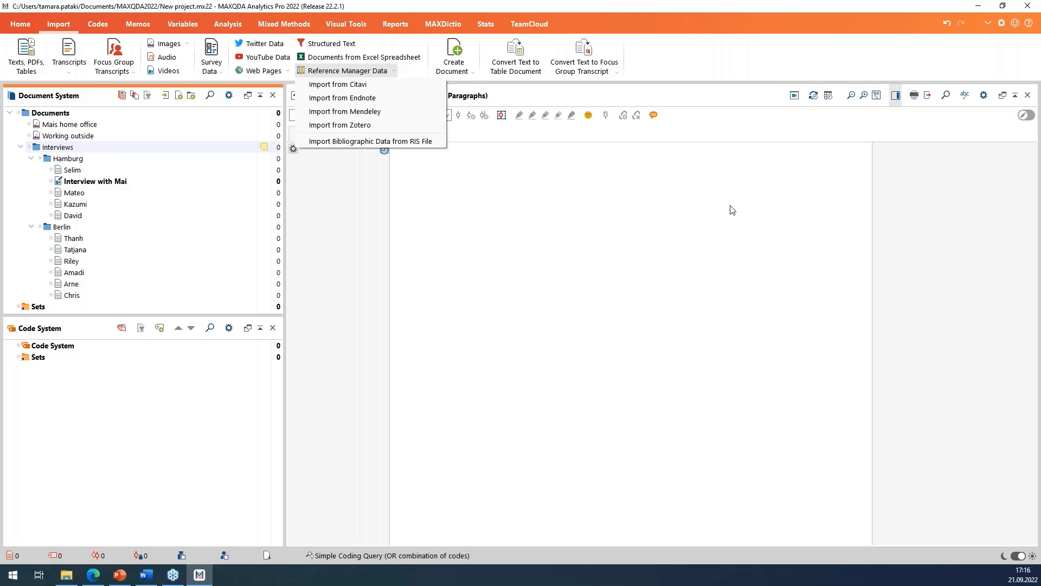
pyautogui.hotkey('alt', 'Tab')
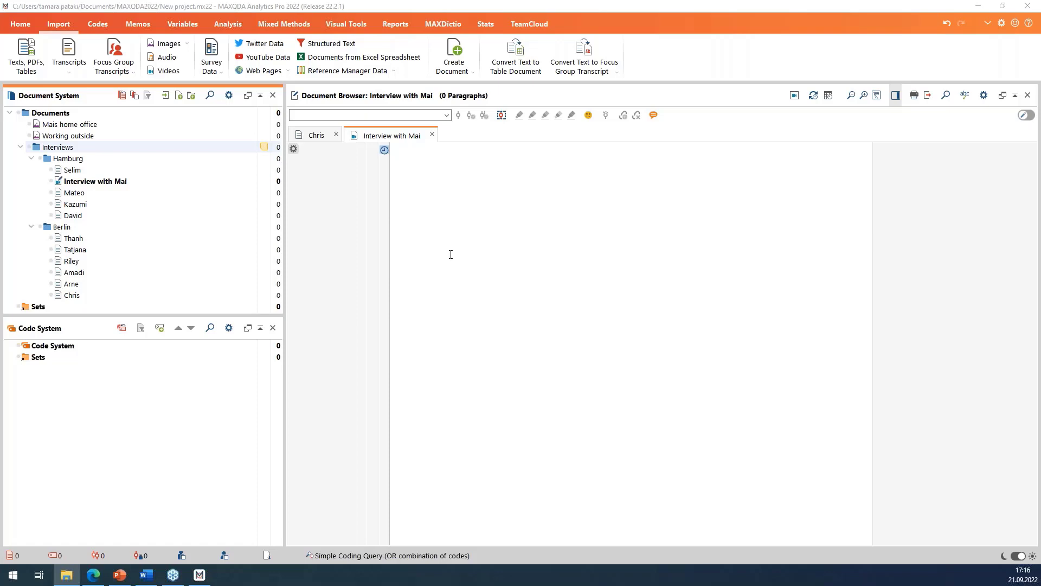
# Step: Open the last interview transcript in the Hamburg subgroup in the Document Browser
pyautogui.doubleClick(70, 216)
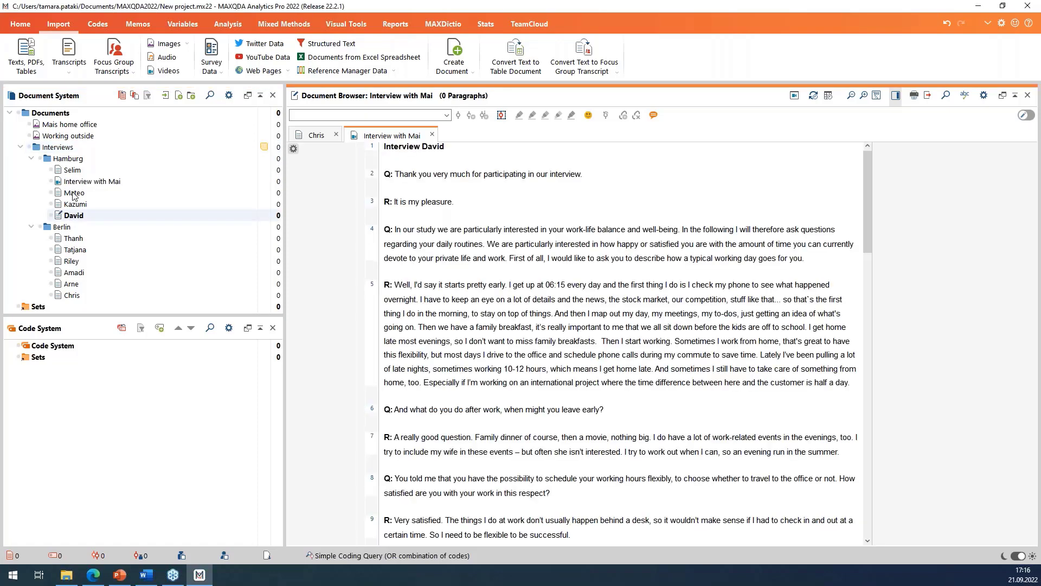
pyautogui.moveTo(84, 186)
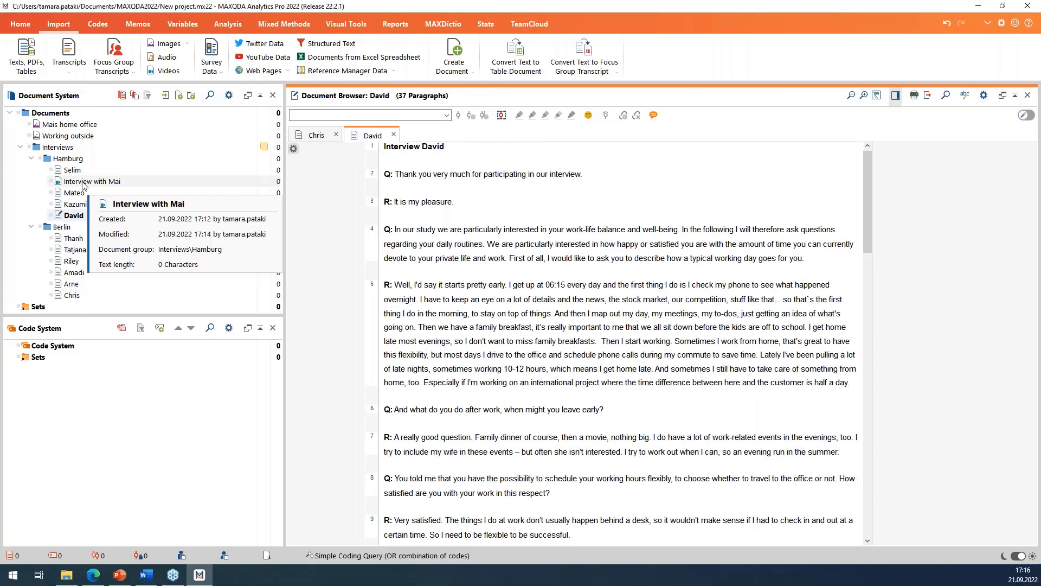
# Step: View the login and search options for importing Twitter data, closing the dialog without importing
pyautogui.click(282, 48)
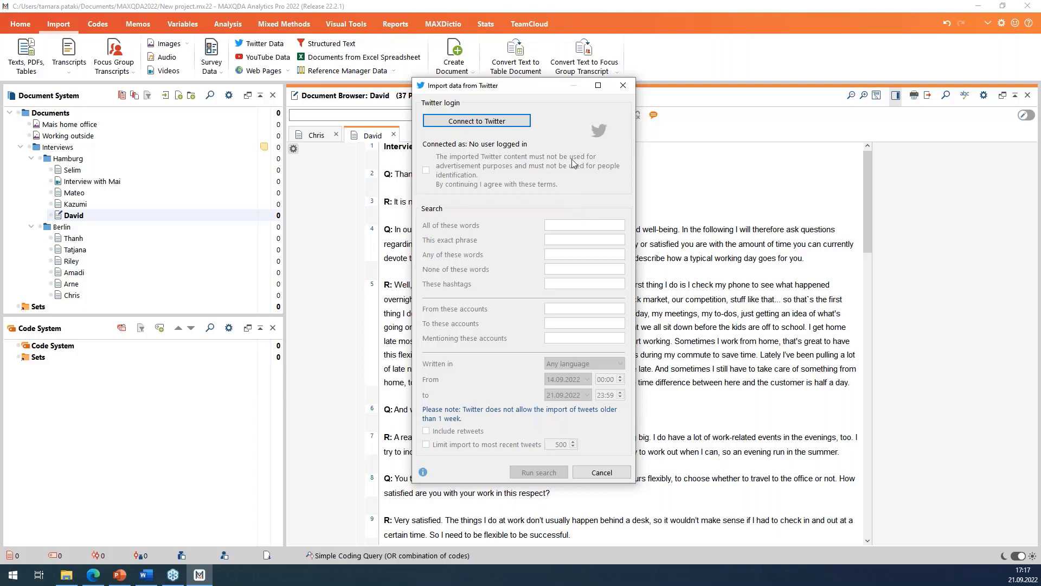
pyautogui.click(621, 86)
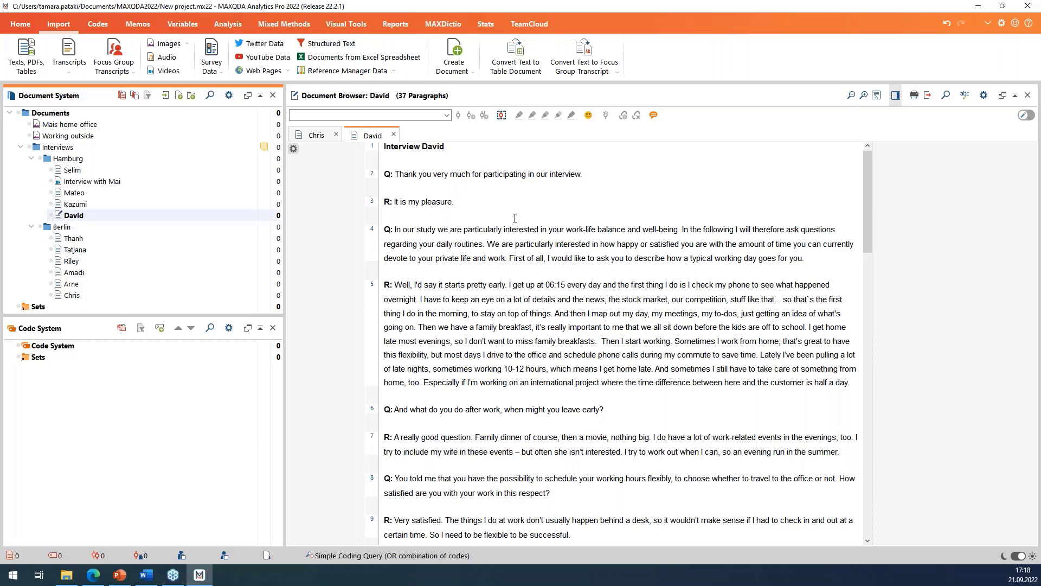
# Step: Find and highlight the interviewer's question about a typical working day in paragraph 4, and clear the selection
pyautogui.scroll(-1, 514, 218)
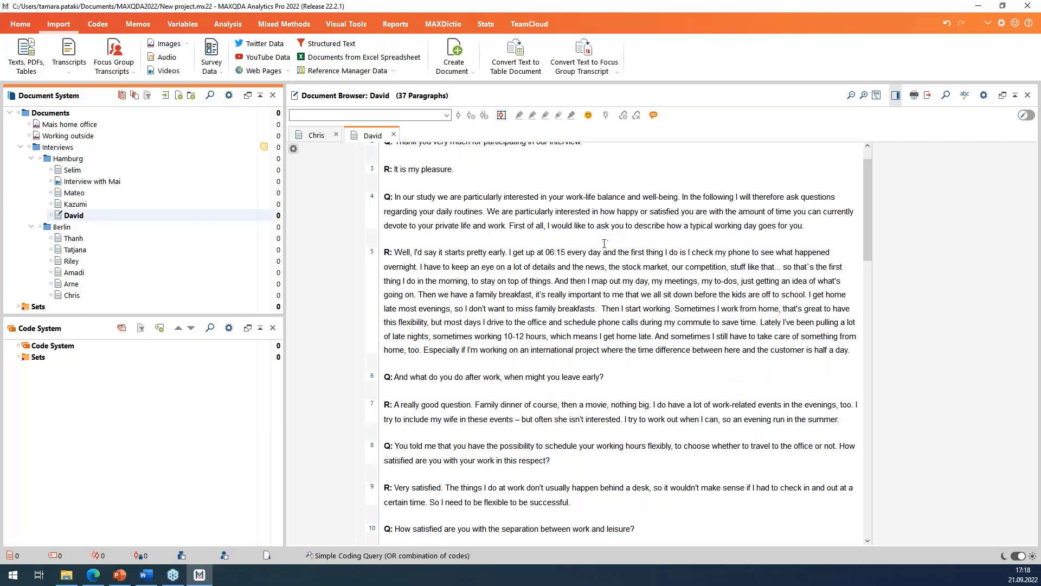
pyautogui.moveTo(505, 223); pyautogui.dragTo(809, 235)
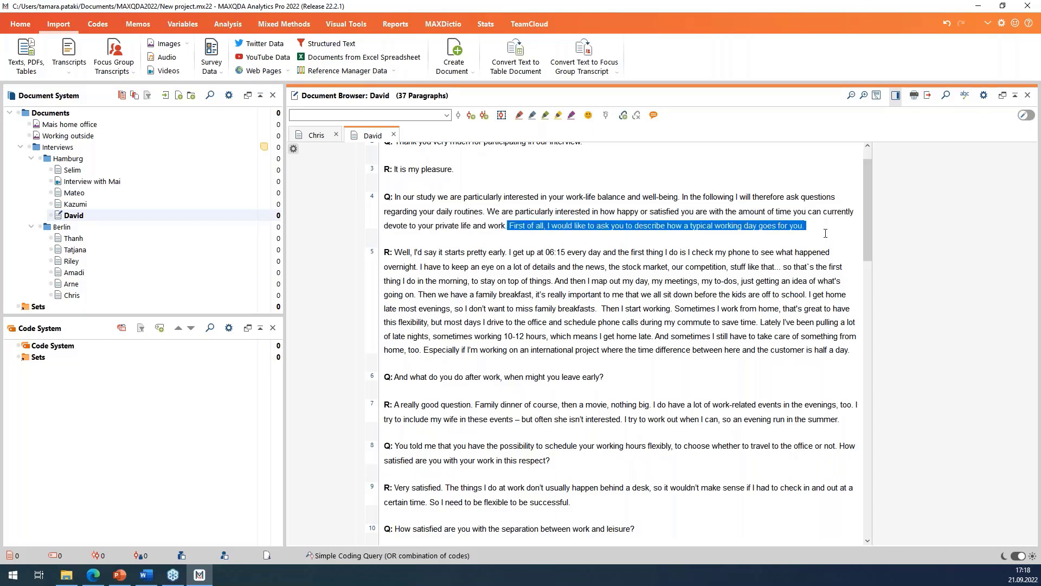
pyautogui.click(508, 294)
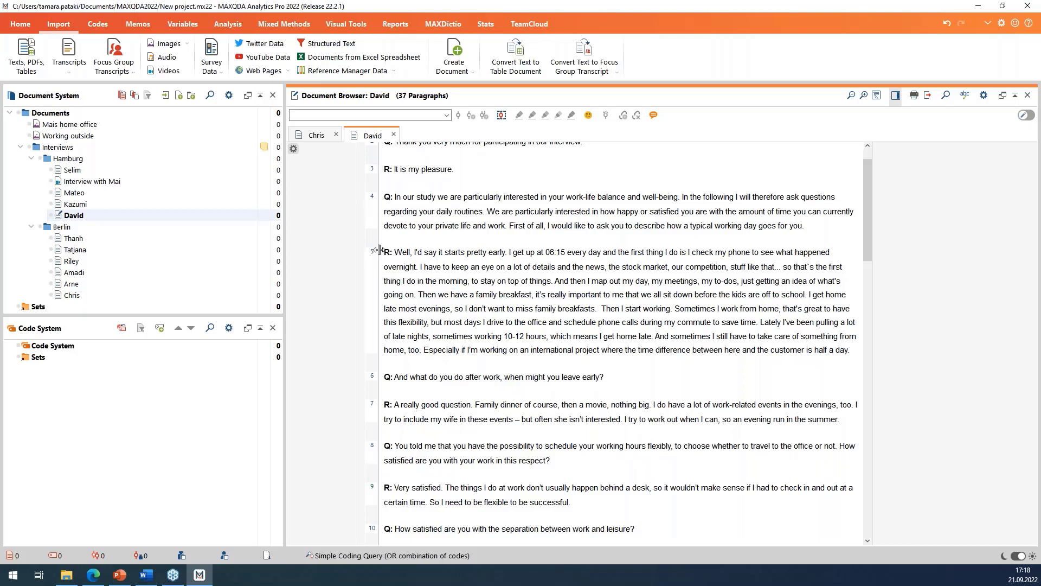
# Step: Start coding the whole of paragraph 5 with a new code named Typical Workday in blue
pyautogui.moveTo(382, 251); pyautogui.dragTo(852, 353)
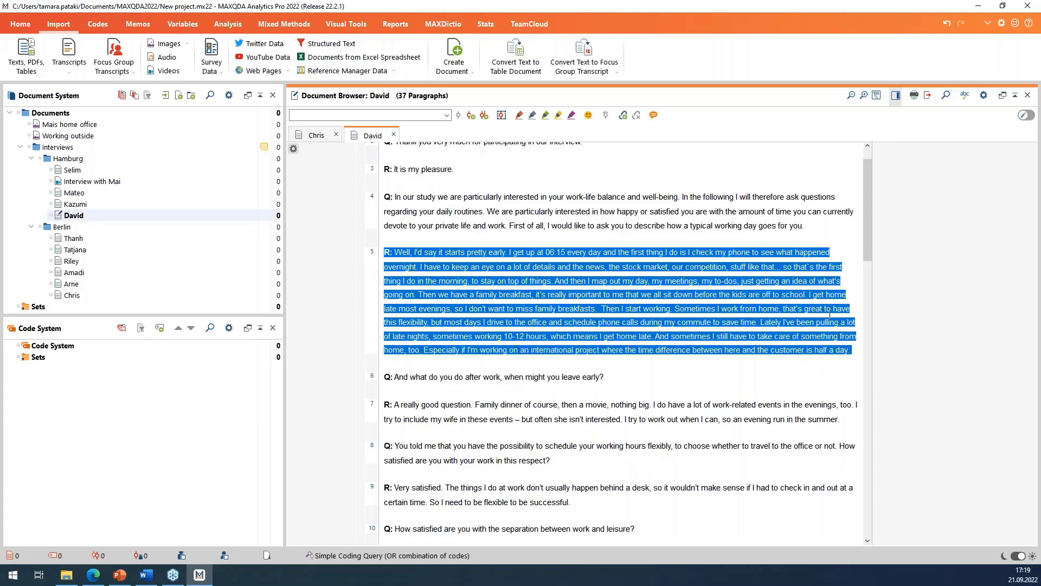
pyautogui.rightClick(602, 277)
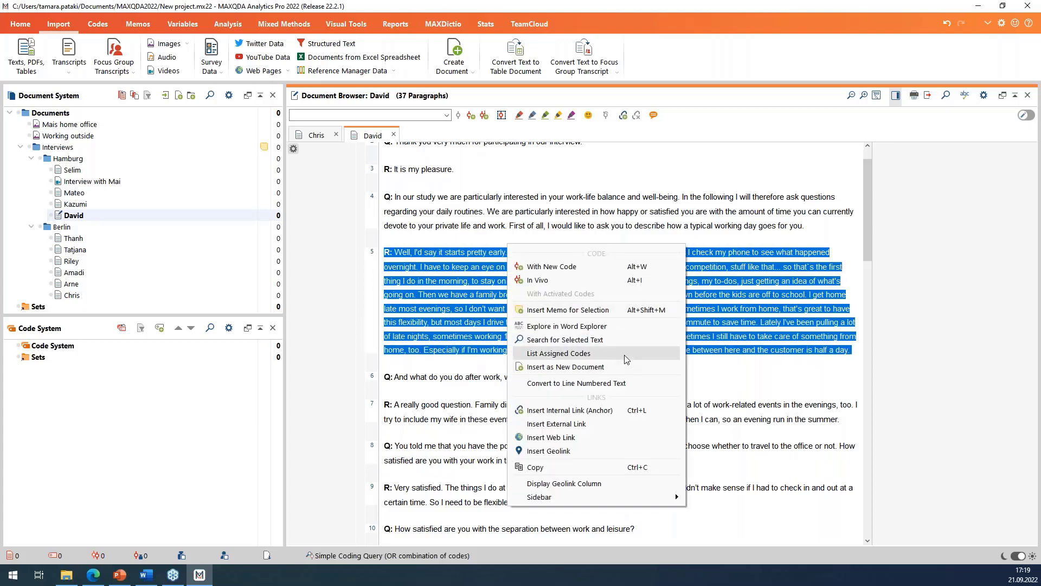
pyautogui.click(563, 268)
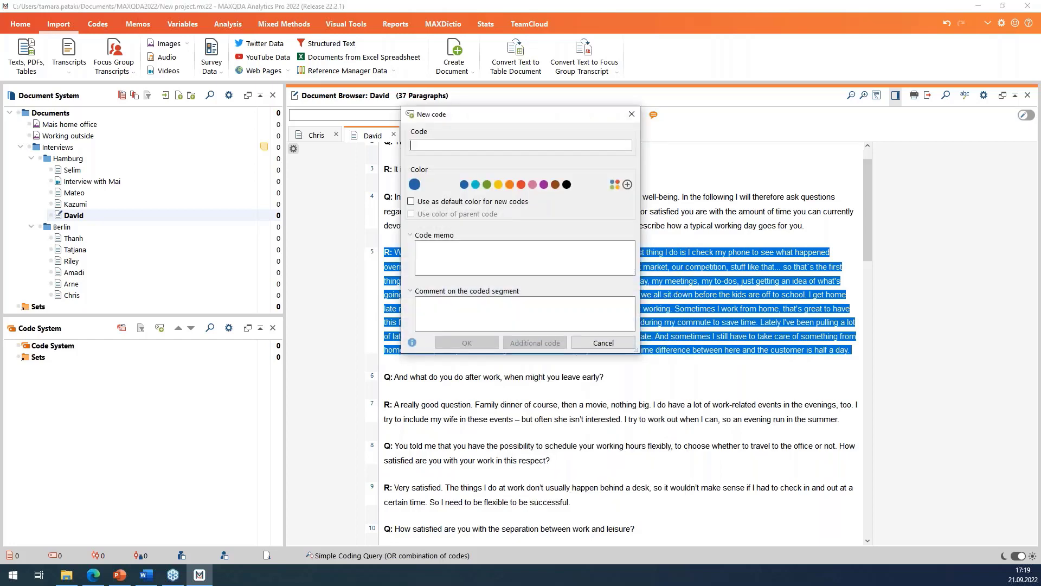
pyautogui.write('Typ')
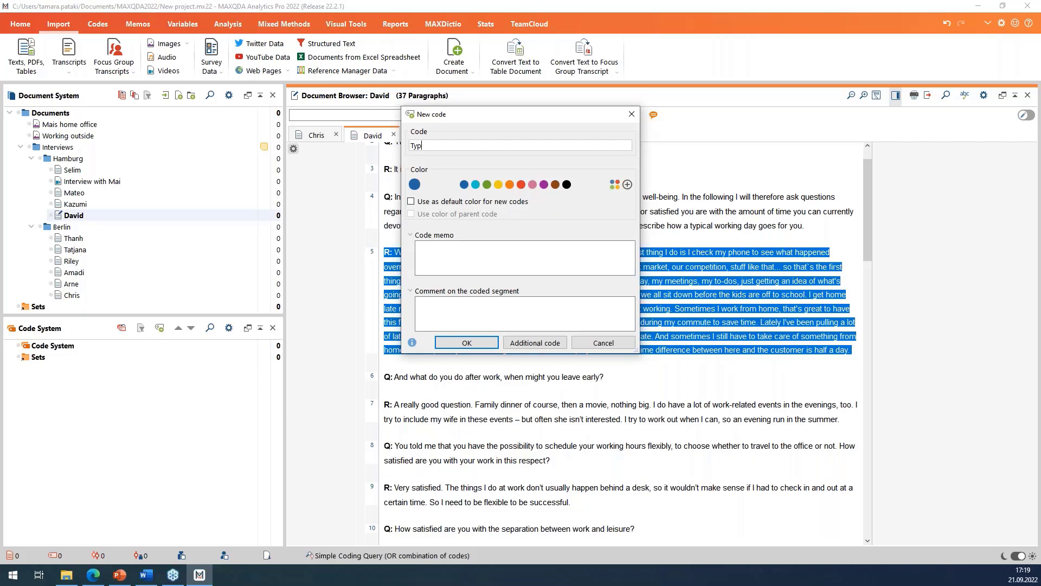
pyautogui.write('ical Workday')
pyautogui.click(499, 185)
pyautogui.click(476, 184)
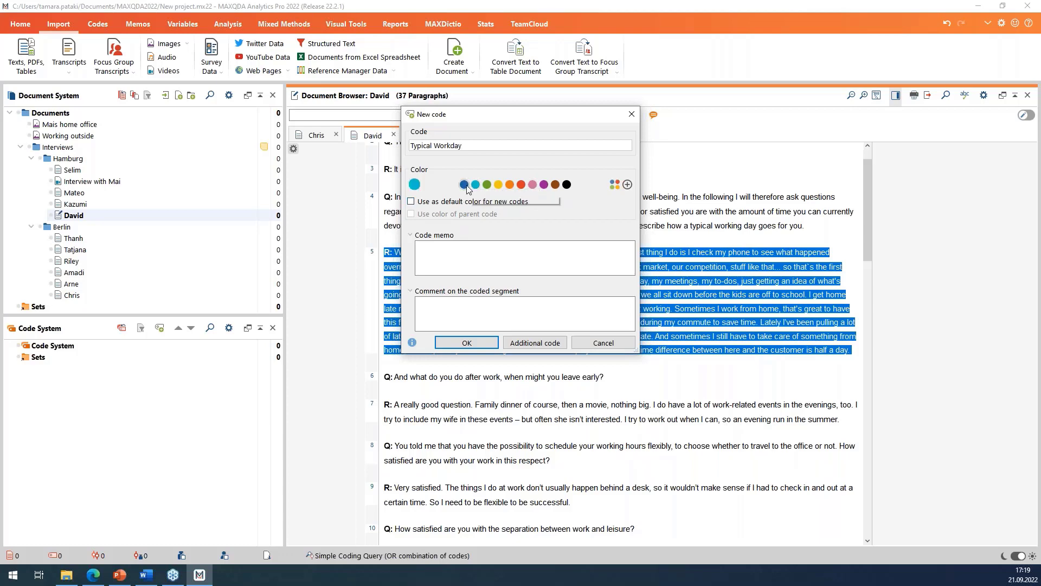
pyautogui.click(464, 185)
# Step: Enter the code memo "Definition" and a segment comment saying that the interviewee talks about typical workday, and create the code
pyautogui.click(426, 257)
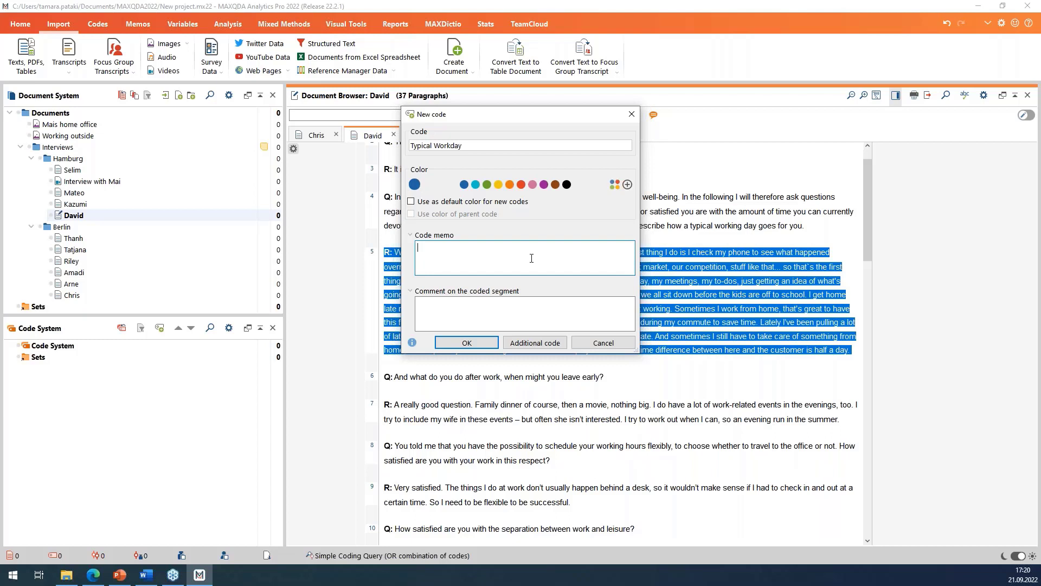
pyautogui.write('Definition')
pyautogui.click(519, 302)
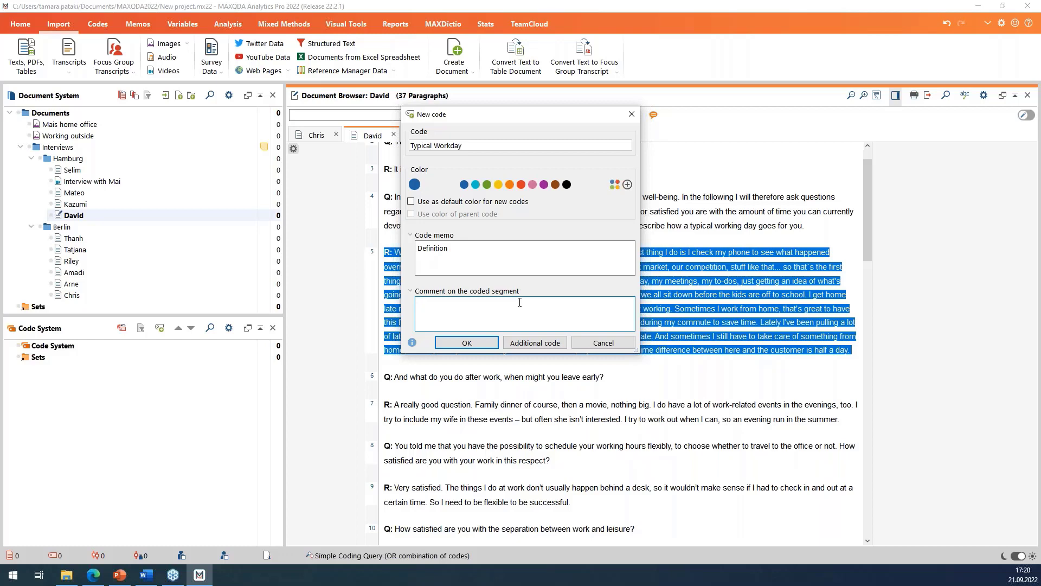
pyautogui.write('Here David talks about typical workday')
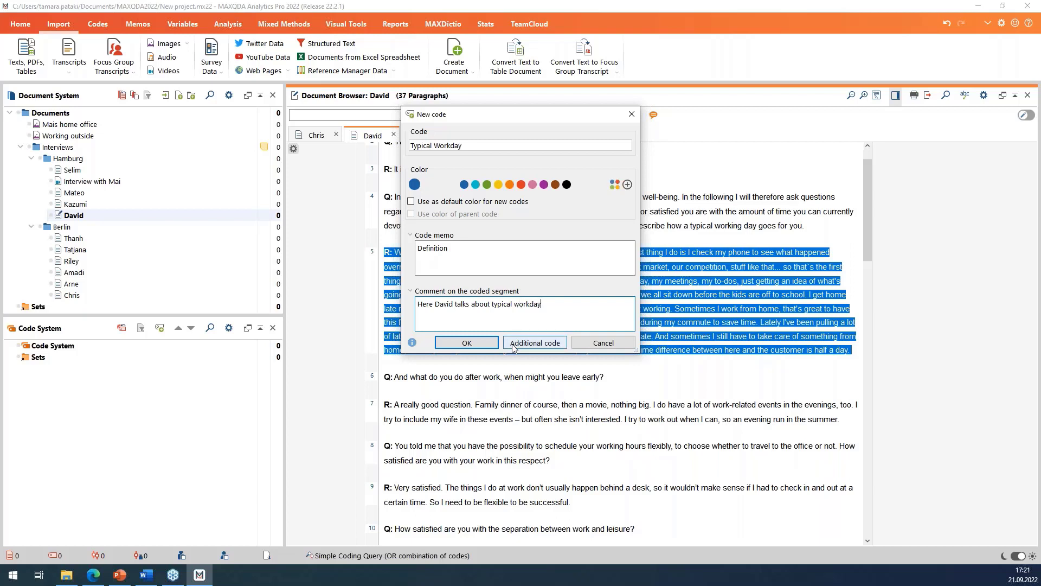
pyautogui.click(484, 347)
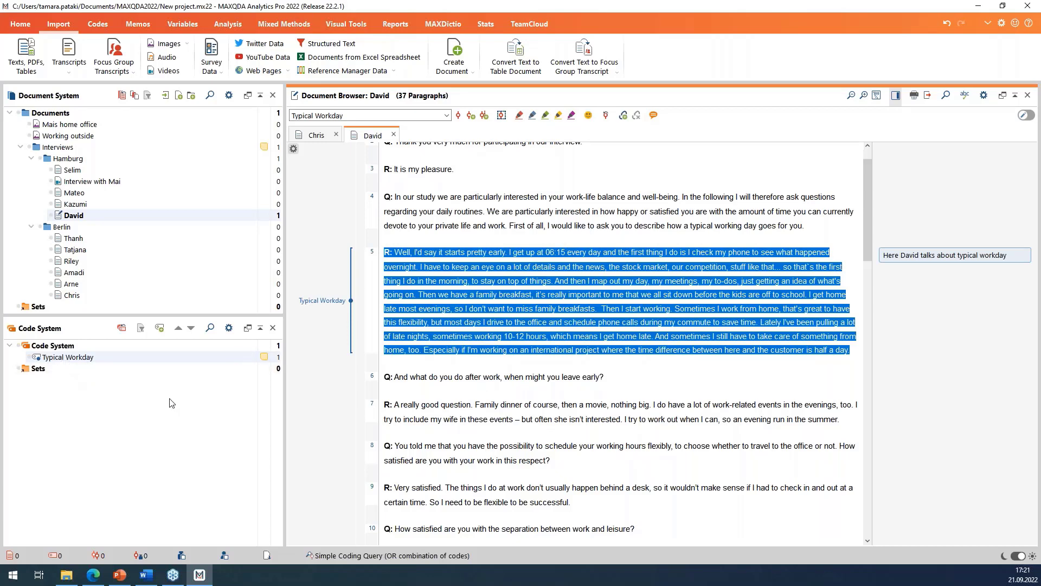
# Step: Review the coded segment in paragraph 5 through its Typical Workday label, the code's memo and the segment comment
pyautogui.click(451, 460)
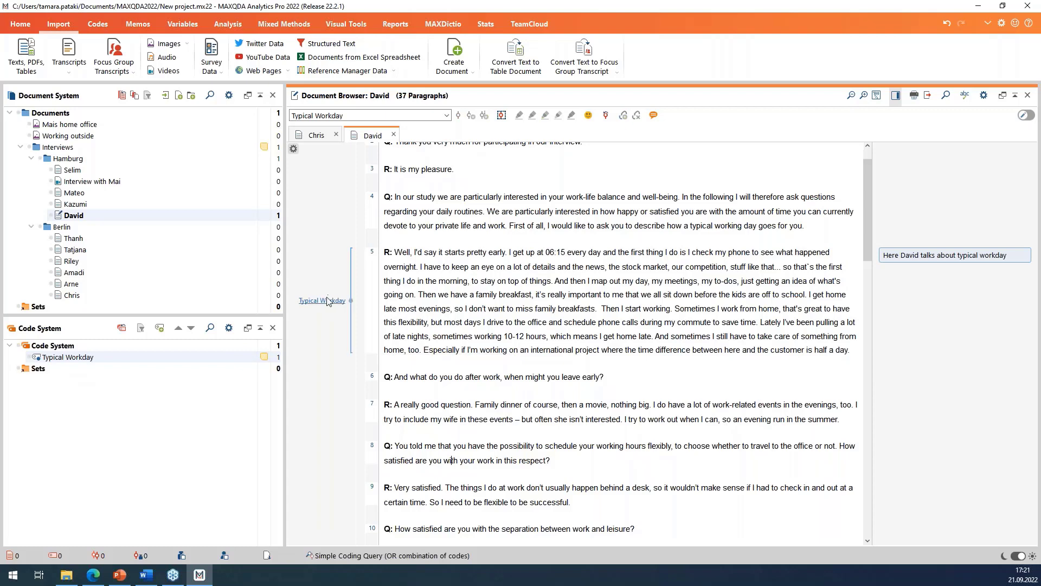
pyautogui.click(333, 298)
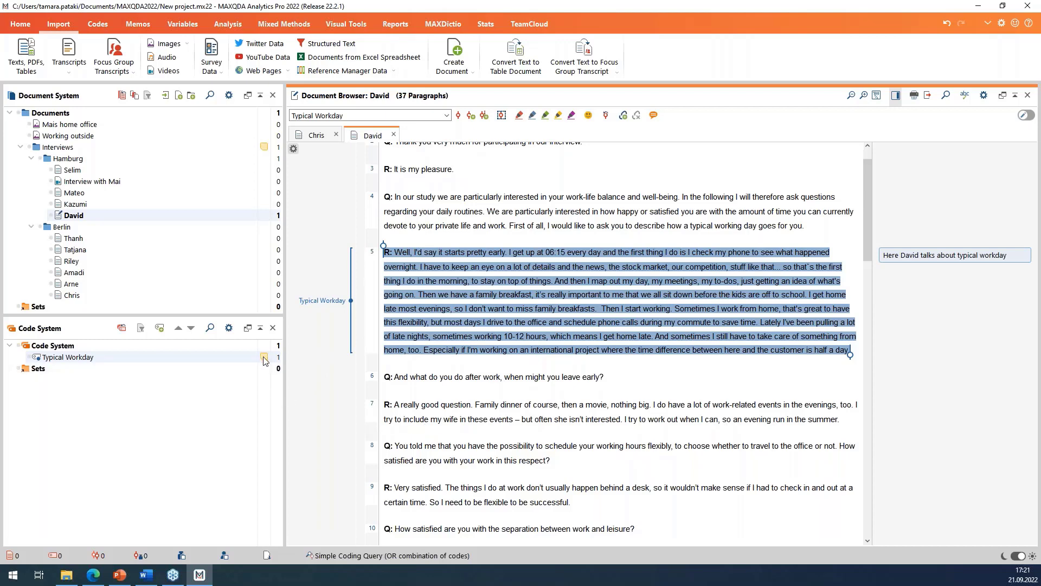
pyautogui.moveTo(265, 360)
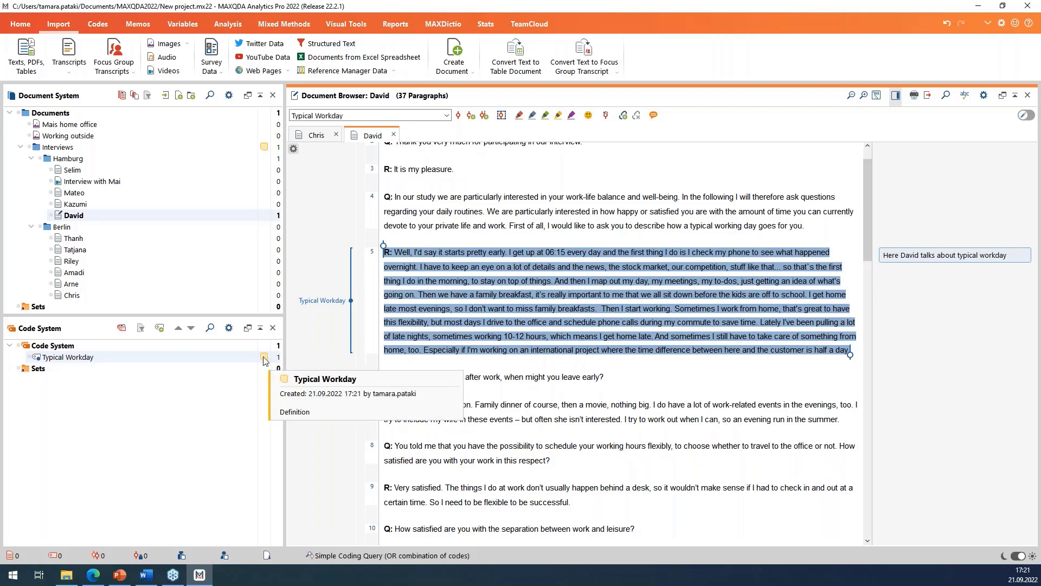
pyautogui.click(1002, 258)
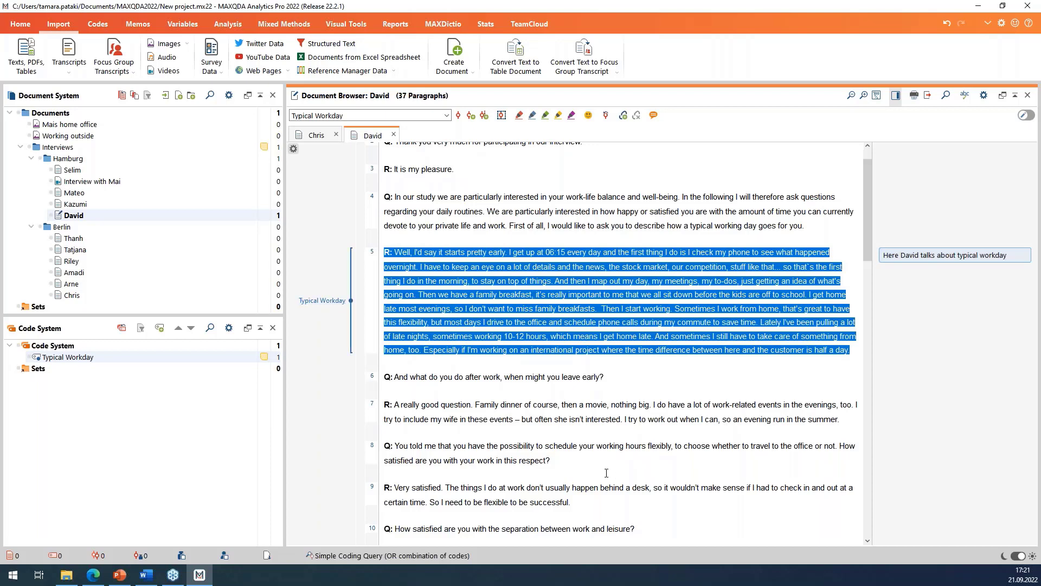
# Step: Code the whole answer in paragraph 7 with the existing Typical Workday code
pyautogui.scroll(-1, 606, 470)
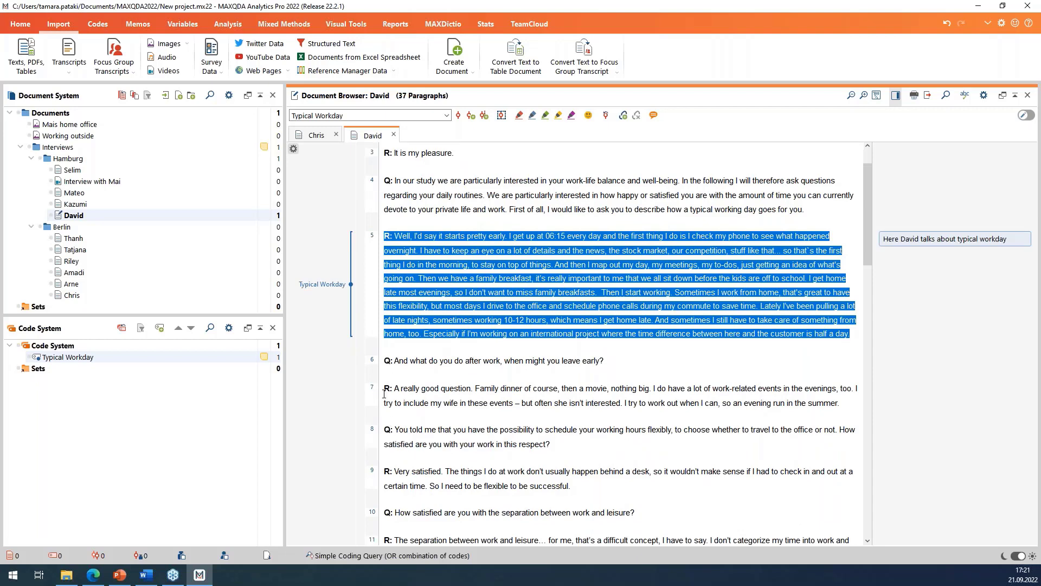
pyautogui.moveTo(385, 389); pyautogui.dragTo(837, 411)
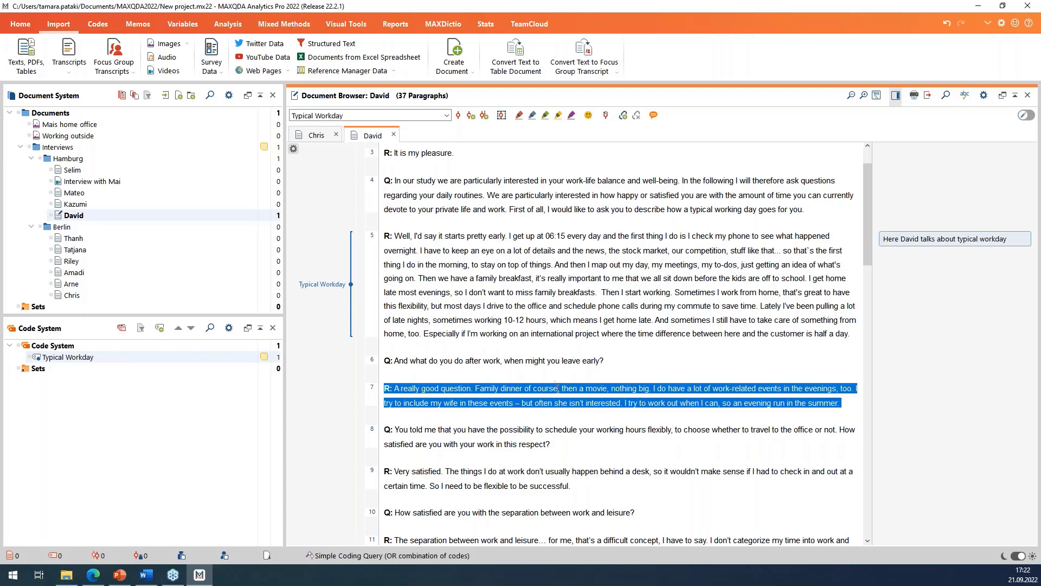
pyautogui.moveTo(557, 388); pyautogui.dragTo(110, 361)
# Step: Code the whole of paragraph 9 with a new orange code named Working
pyautogui.scroll(-1, 746, 484)
pyautogui.moveTo(574, 473); pyautogui.dragTo(382, 450)
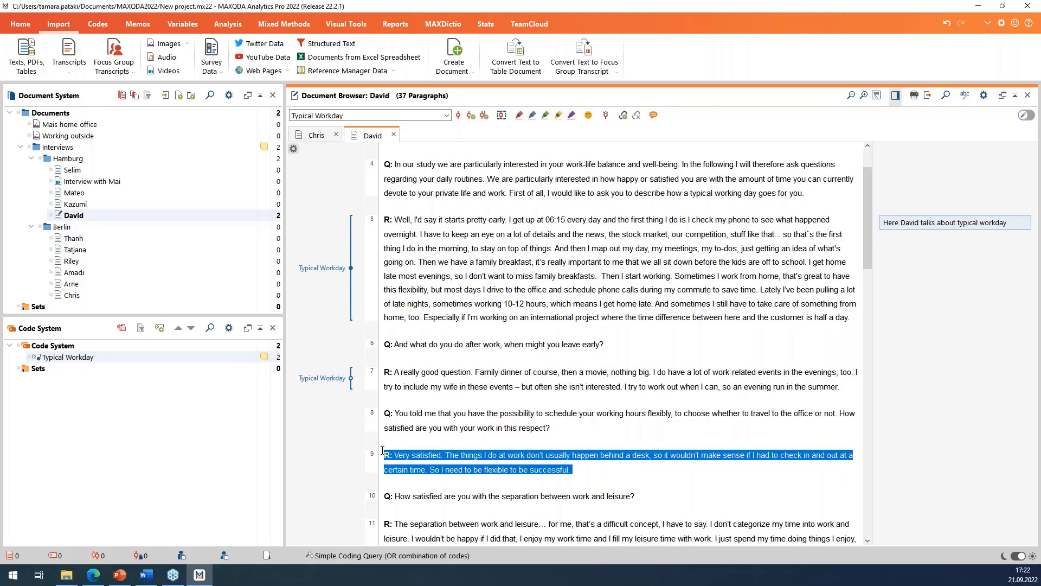
pyautogui.rightClick(428, 455)
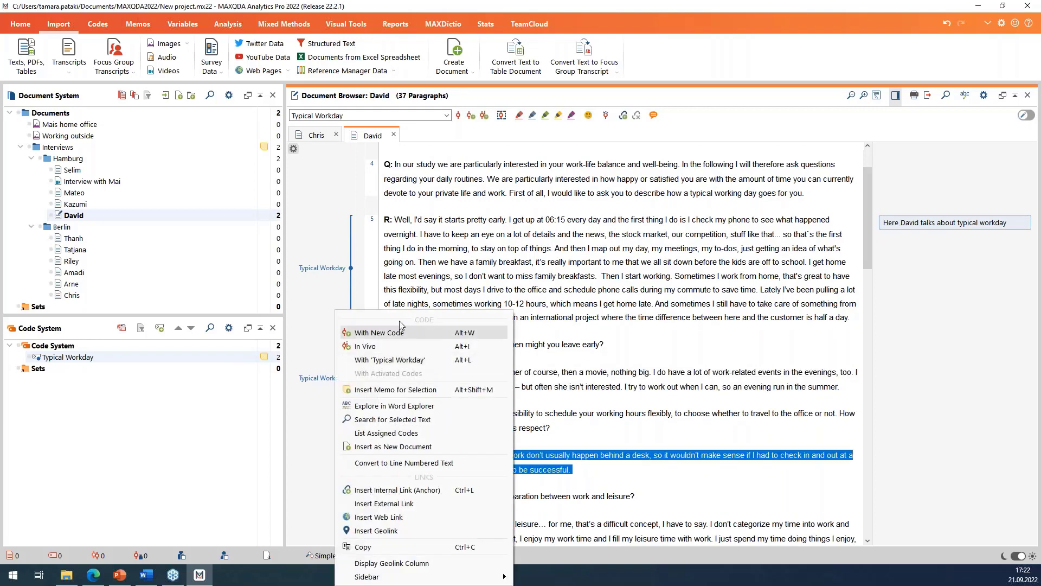
pyautogui.click(397, 333)
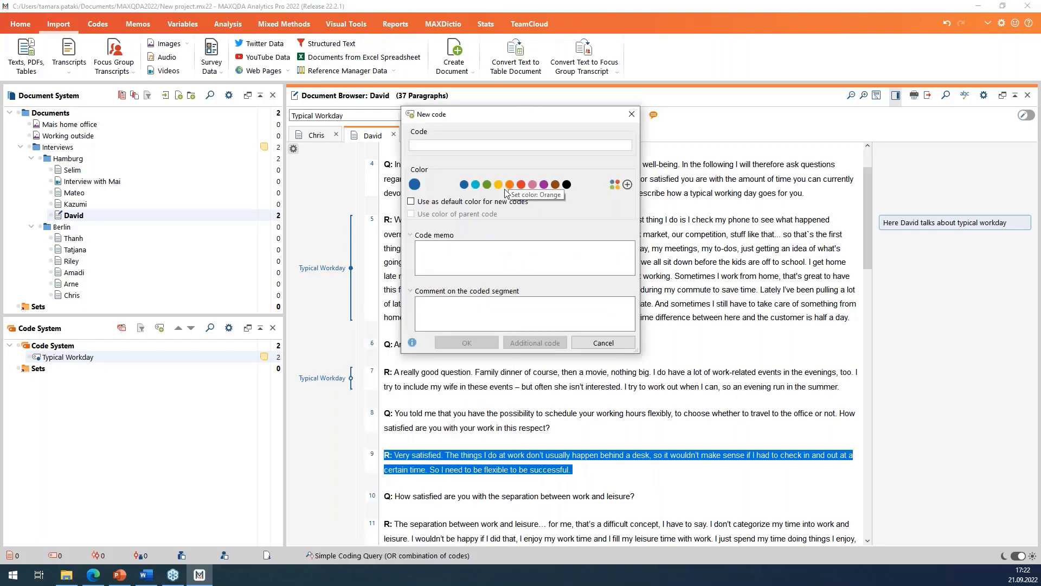
pyautogui.click(509, 184)
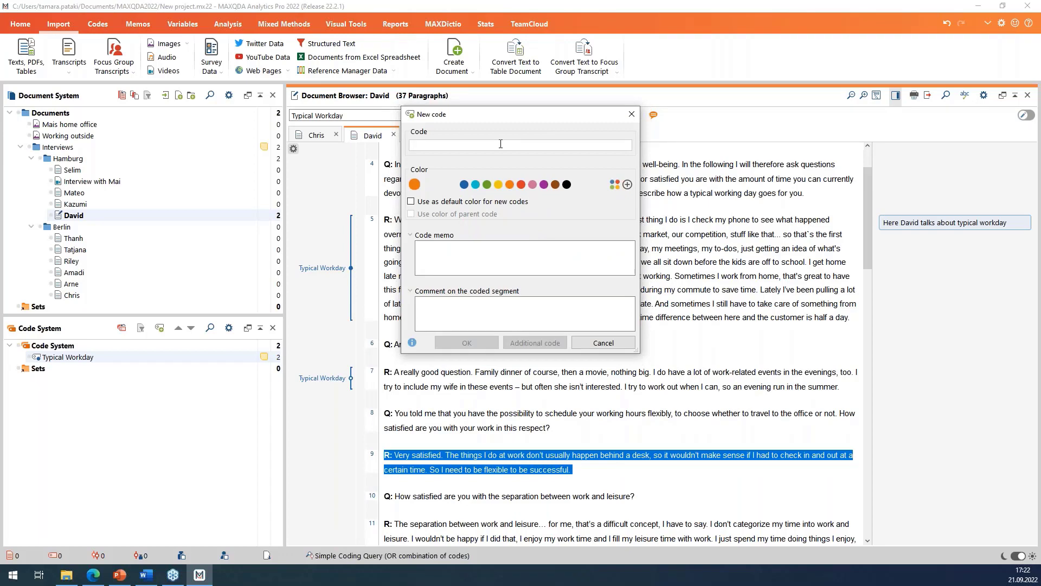
pyautogui.write('Working')
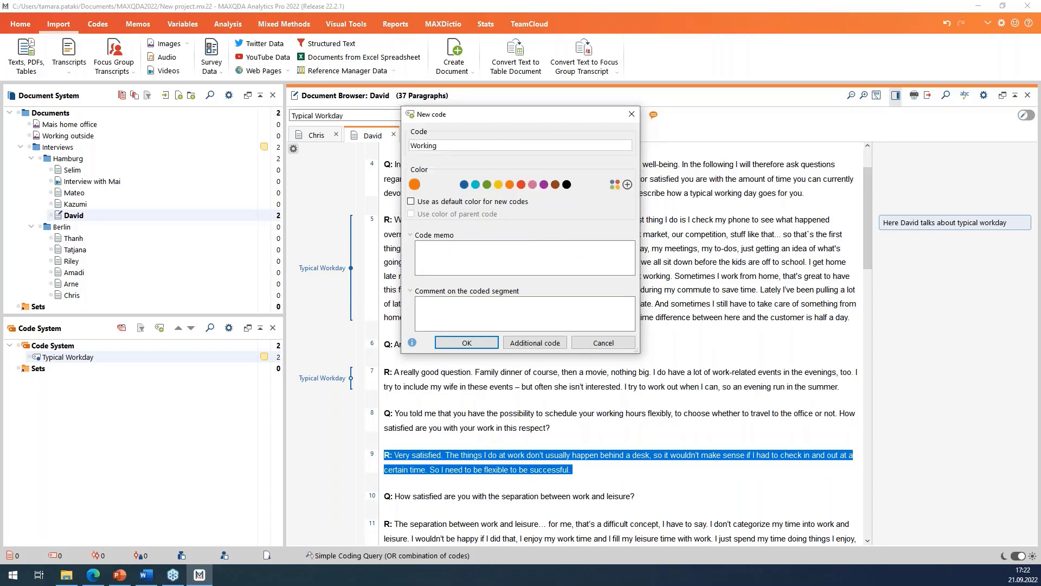
pyautogui.click(466, 343)
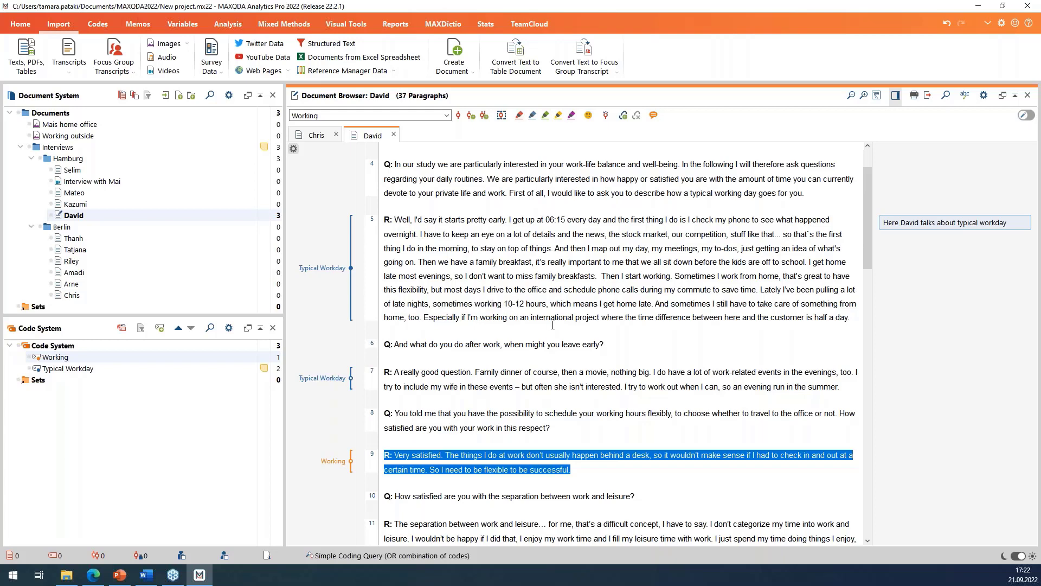
# Step: Highlight-code the whole of paragraph 11, about the separation between work and leisure, in red
pyautogui.scroll(-5, 553, 324)
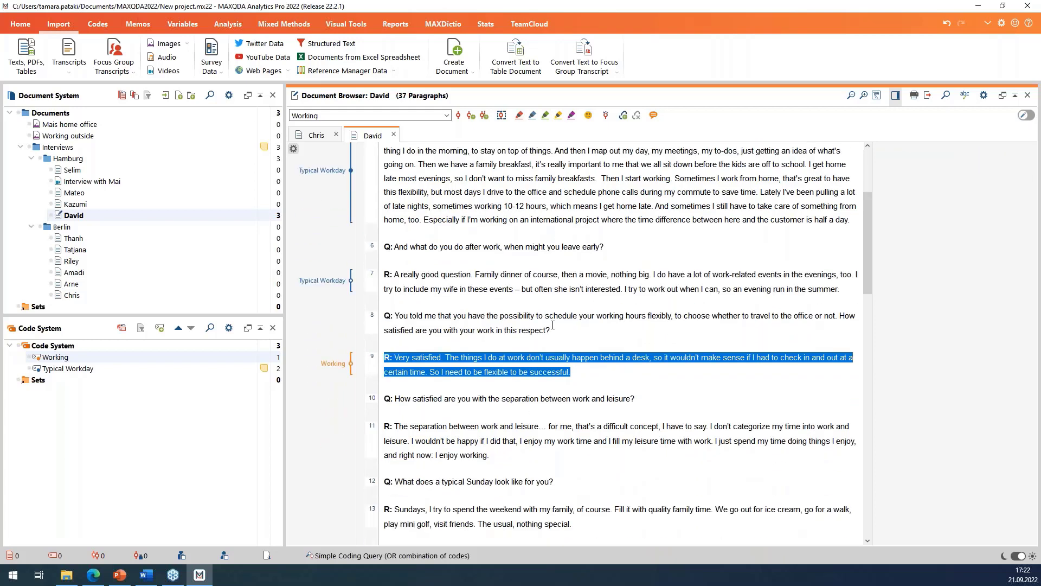
pyautogui.scroll(-2, 553, 324)
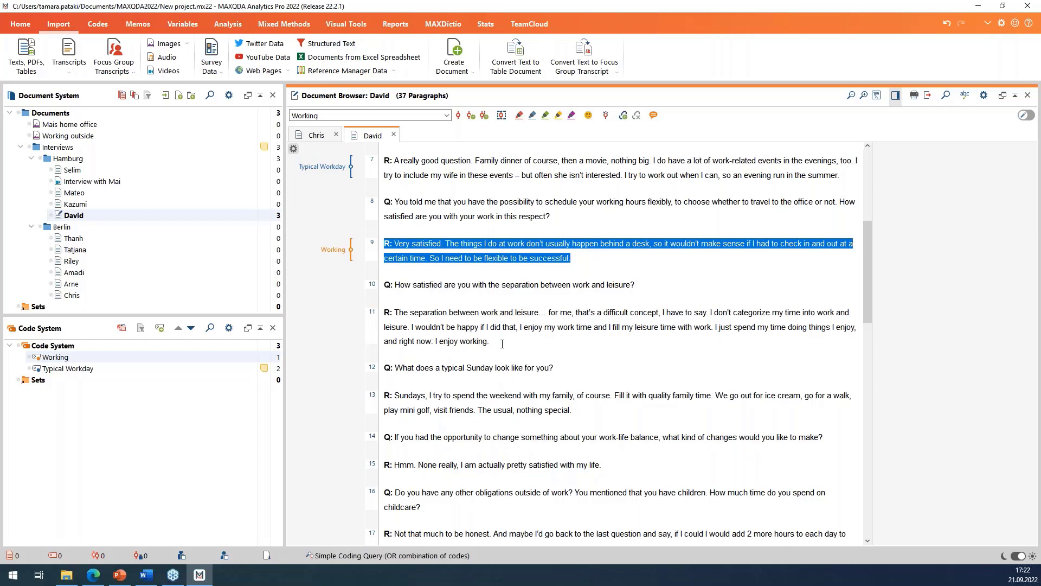
pyautogui.moveTo(502, 344); pyautogui.dragTo(379, 311)
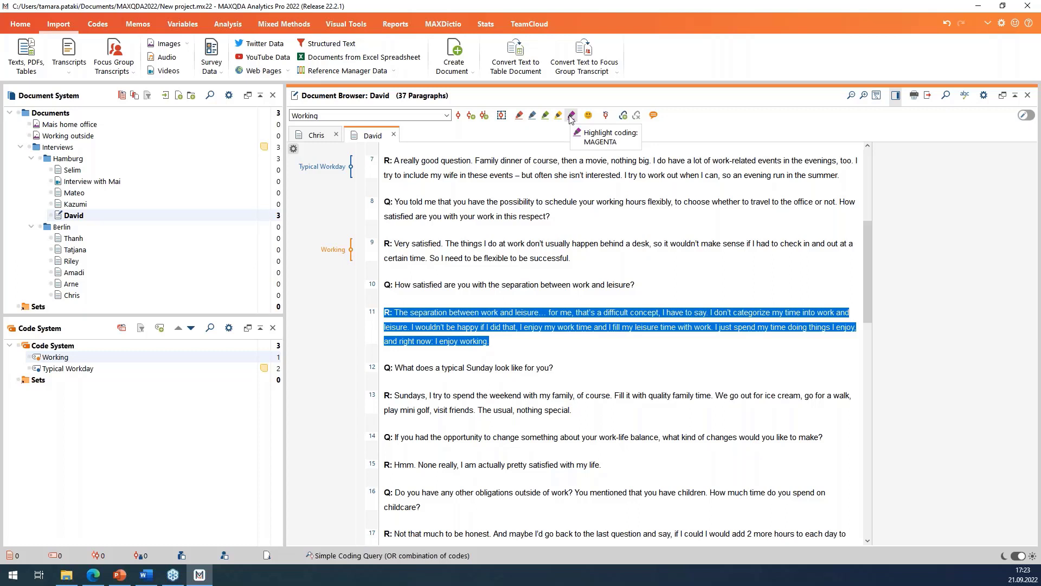
pyautogui.click(521, 116)
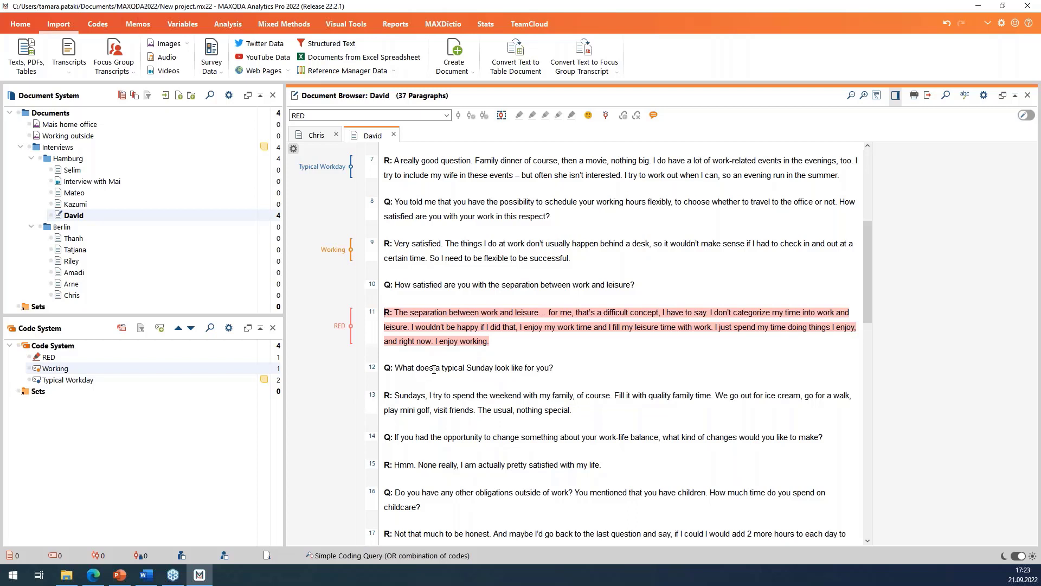
# Step: Rename the RED highlight code as Revisit in the code system
pyautogui.rightClick(49, 358)
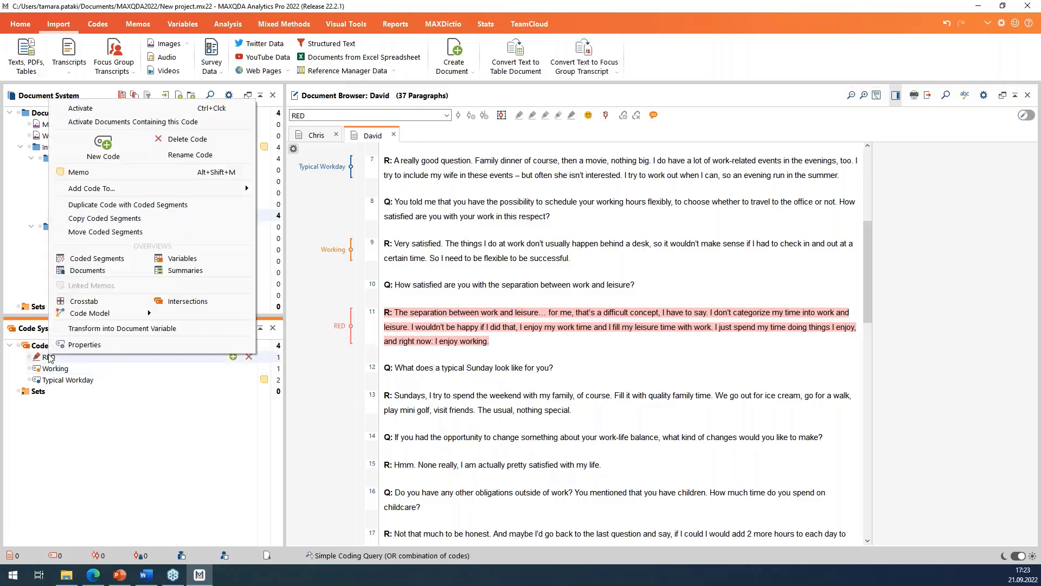
pyautogui.click(190, 155)
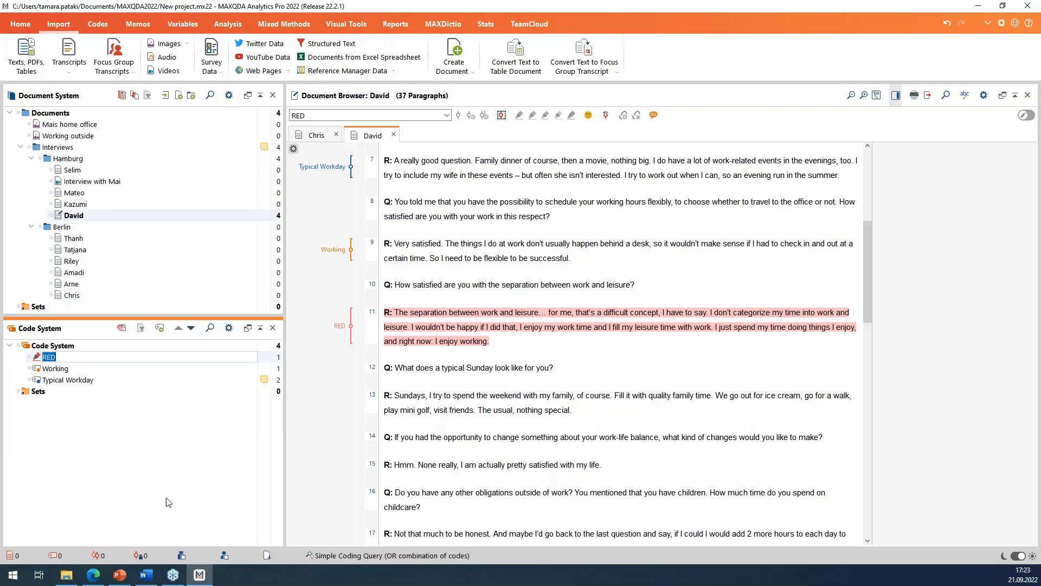
pyautogui.press('BackSpace')
pyautogui.write('Revisit')
pyautogui.press('Return')
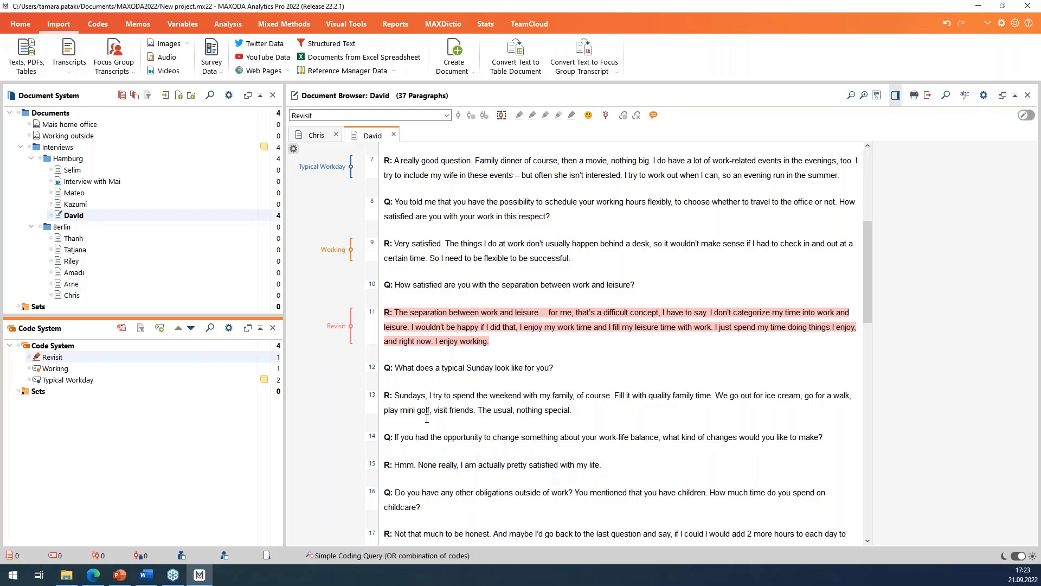
# Step: Code the answer about a typical Sunday in paragraph 13 with the smiling face emoticode, and close the emoticode selection
pyautogui.scroll(-1, 427, 418)
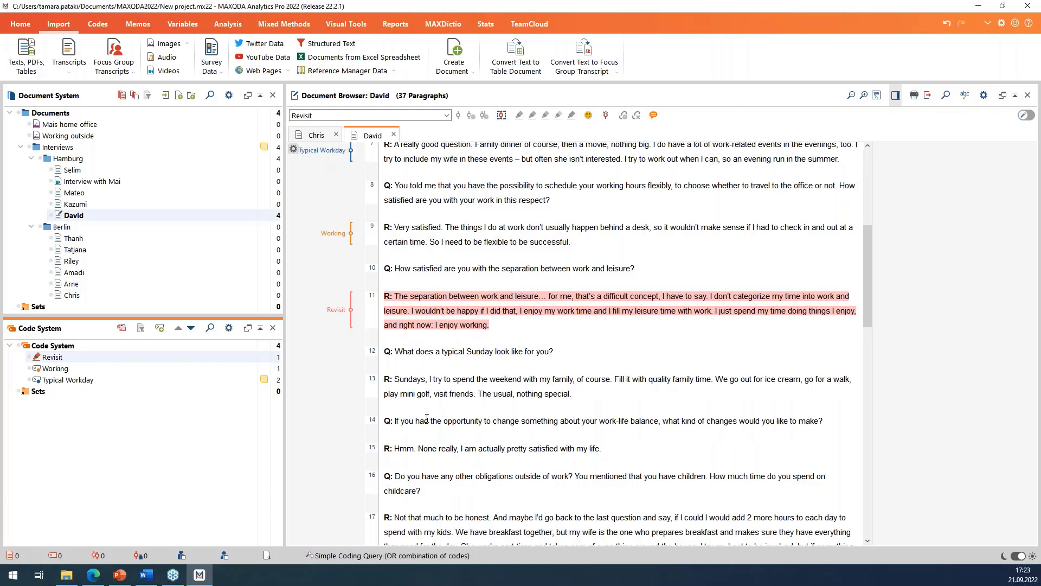
pyautogui.tripleClick(575, 397)
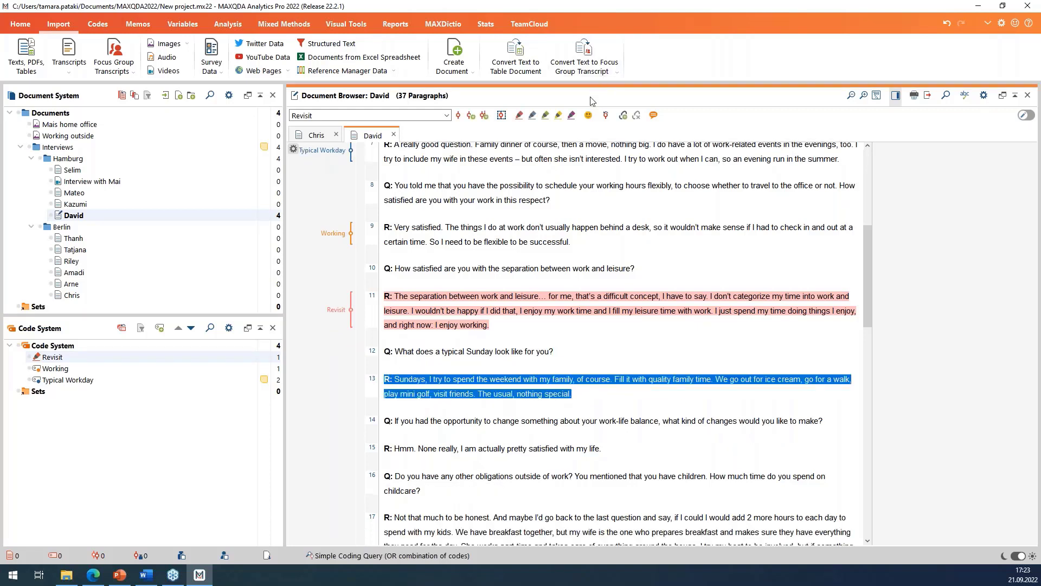
pyautogui.click(589, 115)
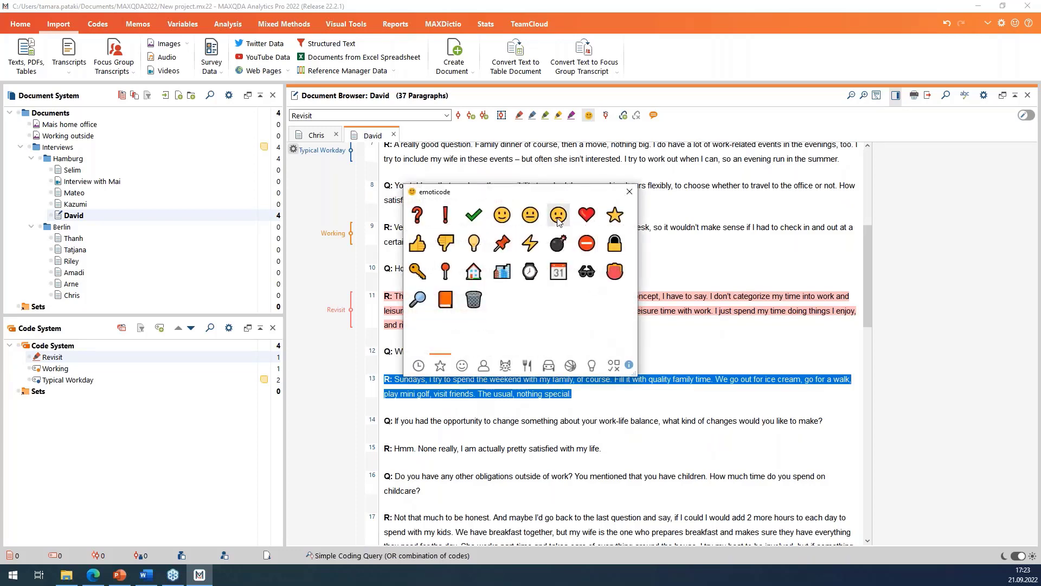
pyautogui.click(502, 217)
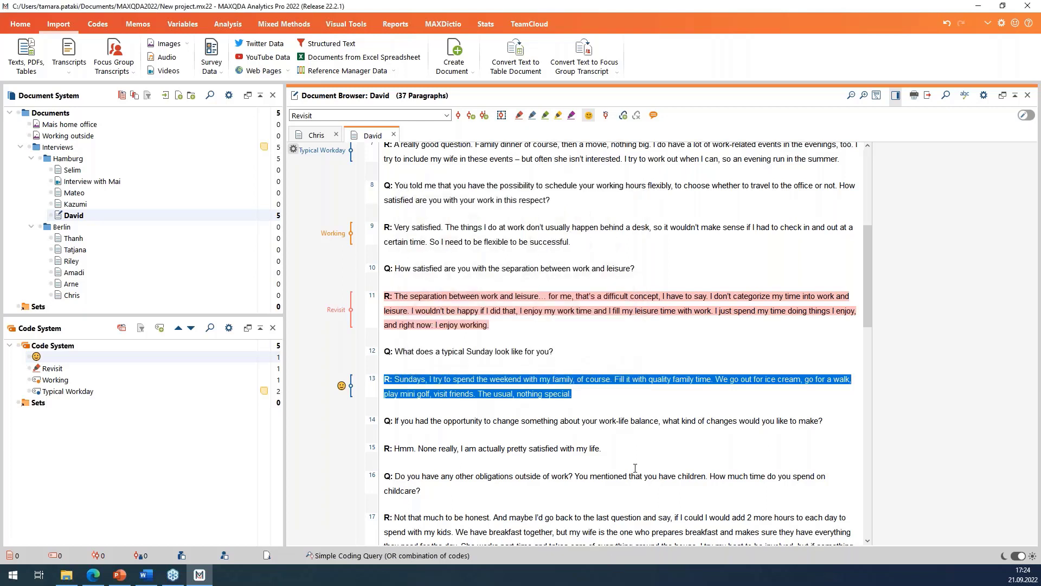
pyautogui.click(629, 191)
# Step: Create a word cloud for the Interviews document group and check the hits for "family" and "working"
pyautogui.scroll(1, 673, 412)
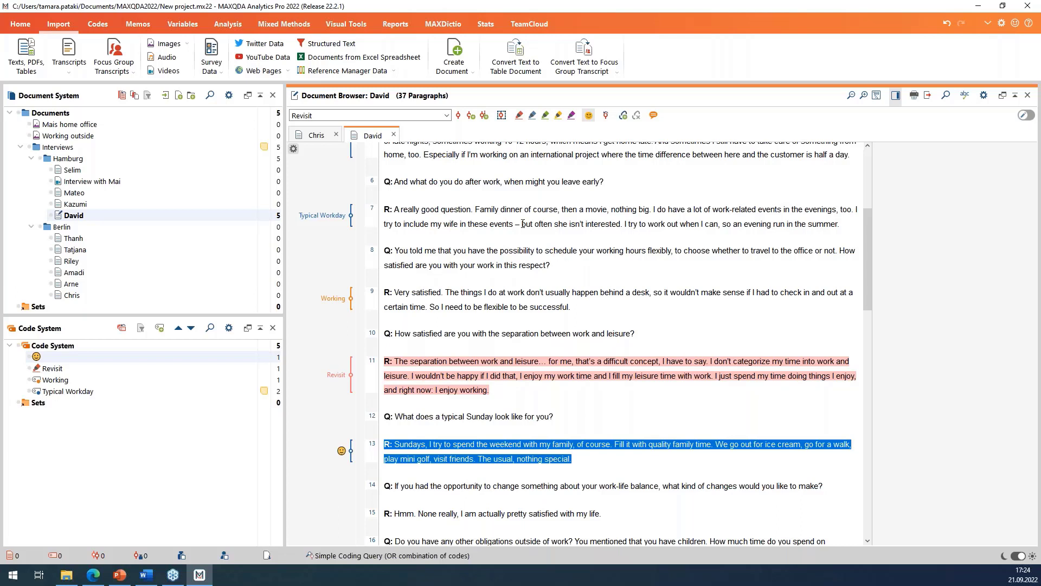
pyautogui.moveTo(79, 275)
pyautogui.rightClick(74, 147)
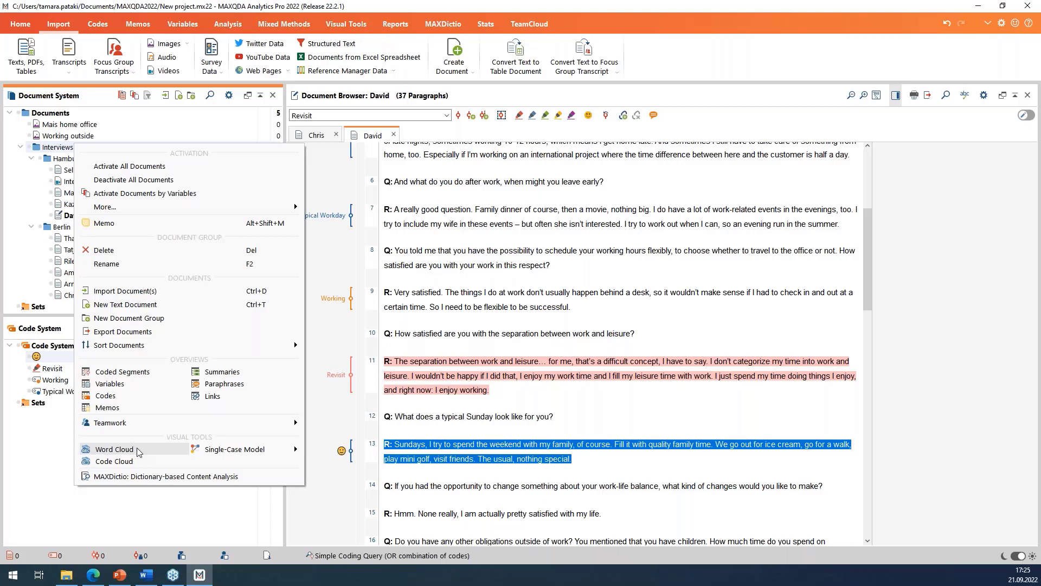
pyautogui.click(114, 450)
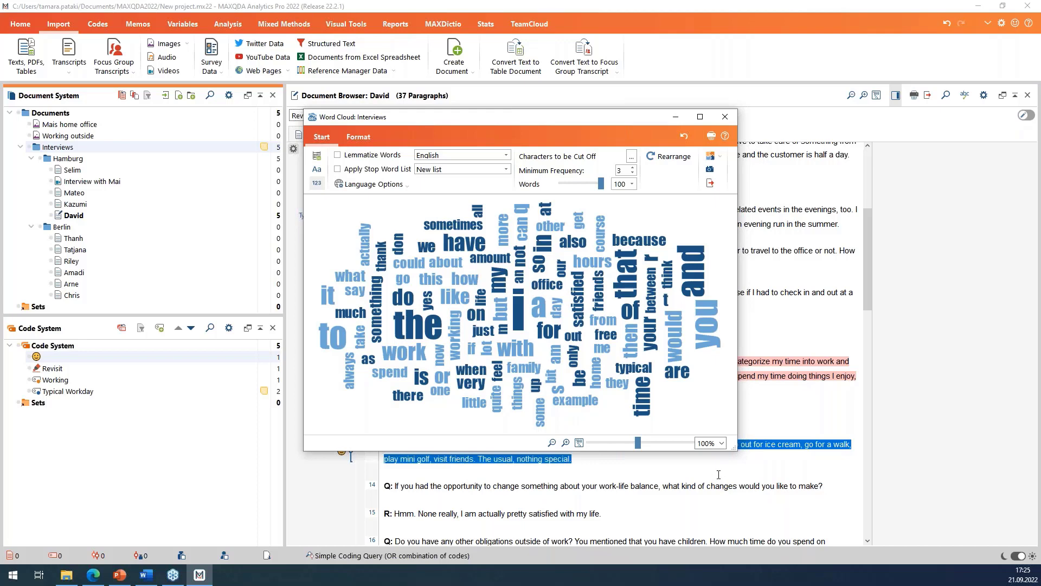
pyautogui.moveTo(512, 368)
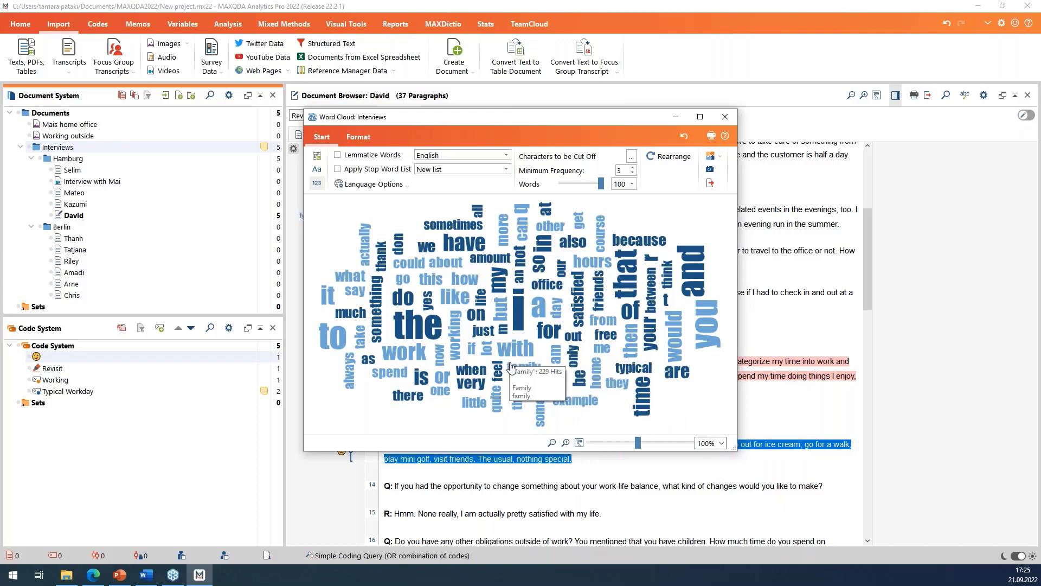
pyautogui.moveTo(456, 341)
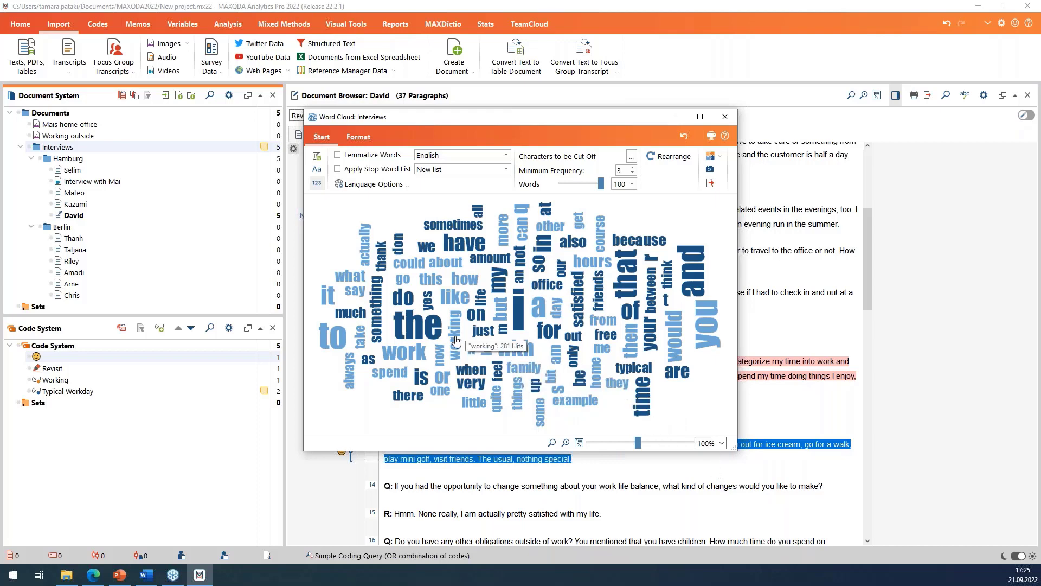
# Step: Apply the stop word list New list to the word cloud and look at the options for managing stop word lists
pyautogui.click(507, 170)
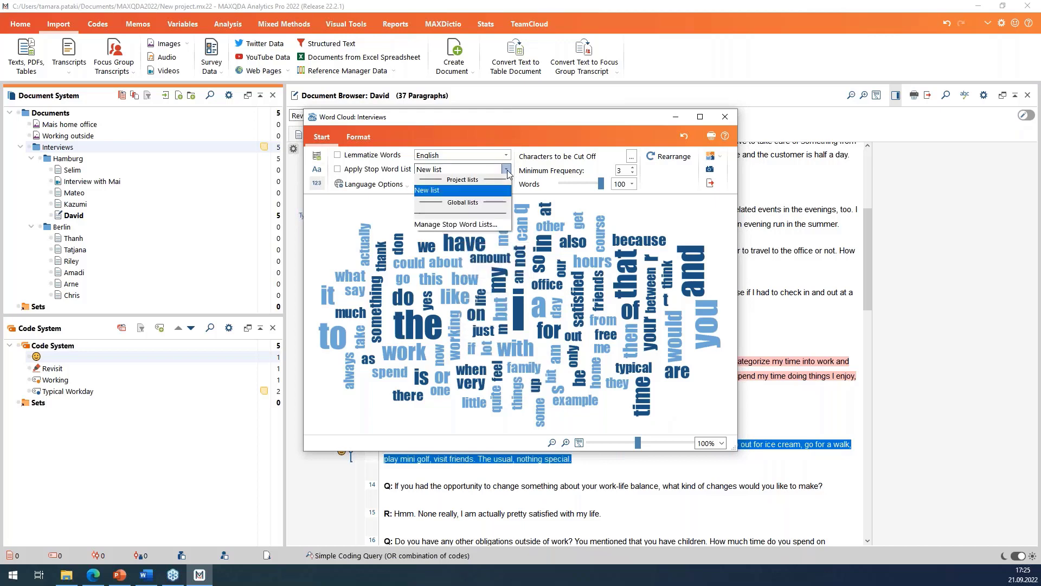
pyautogui.click(338, 169)
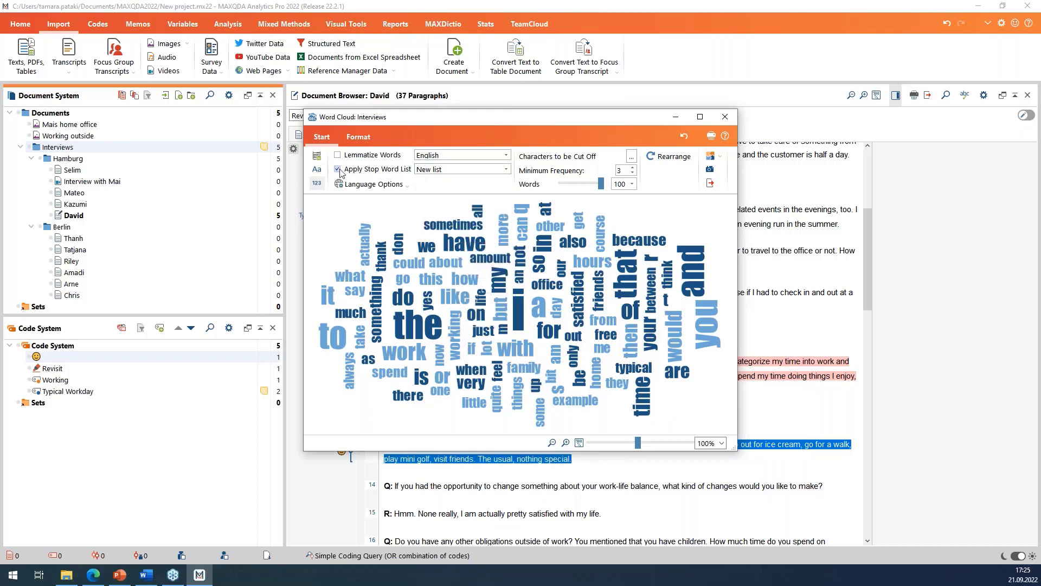
pyautogui.click(504, 169)
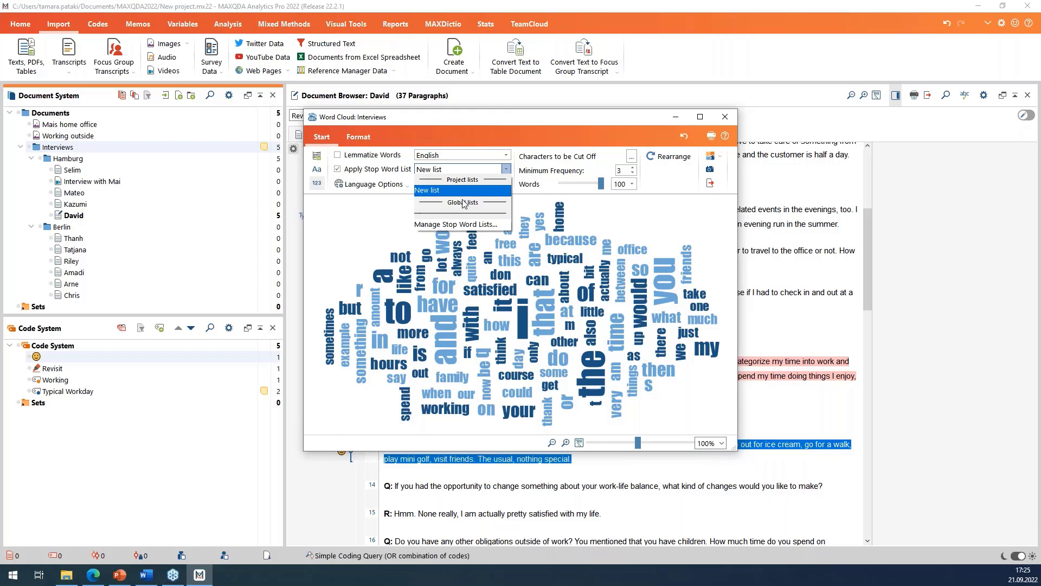
pyautogui.click(447, 189)
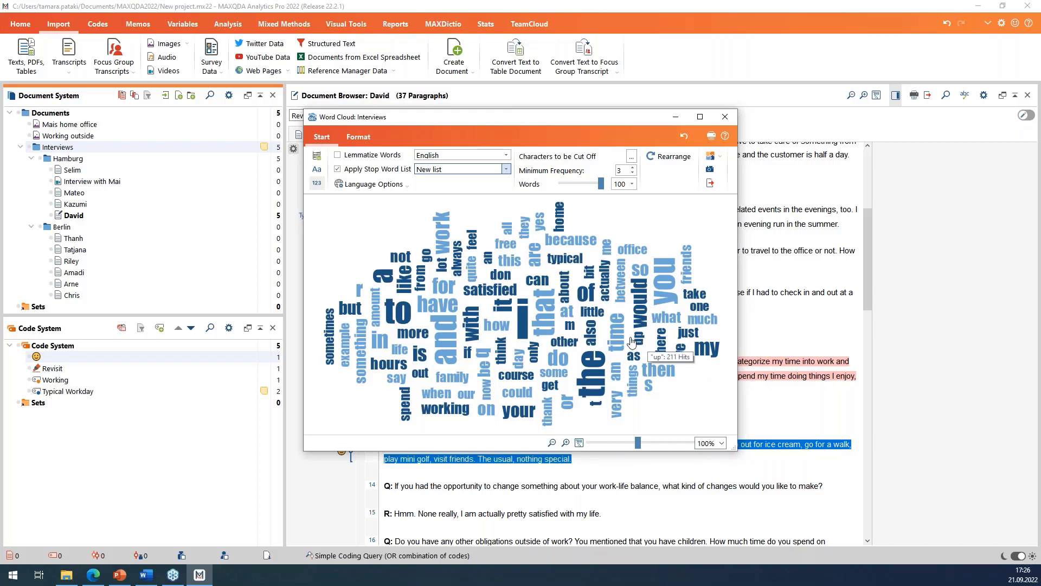
pyautogui.click(507, 170)
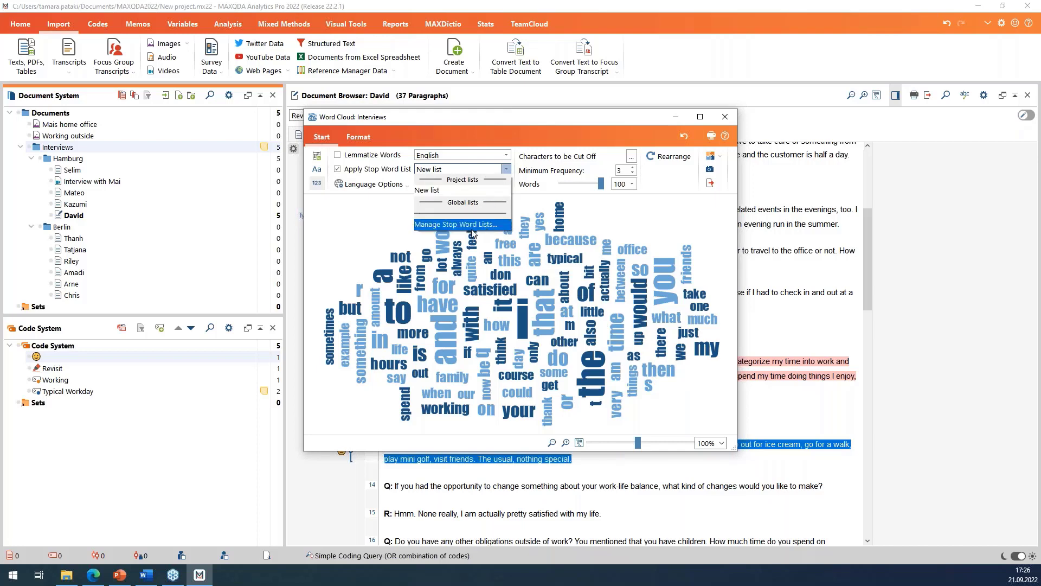
pyautogui.click(366, 219)
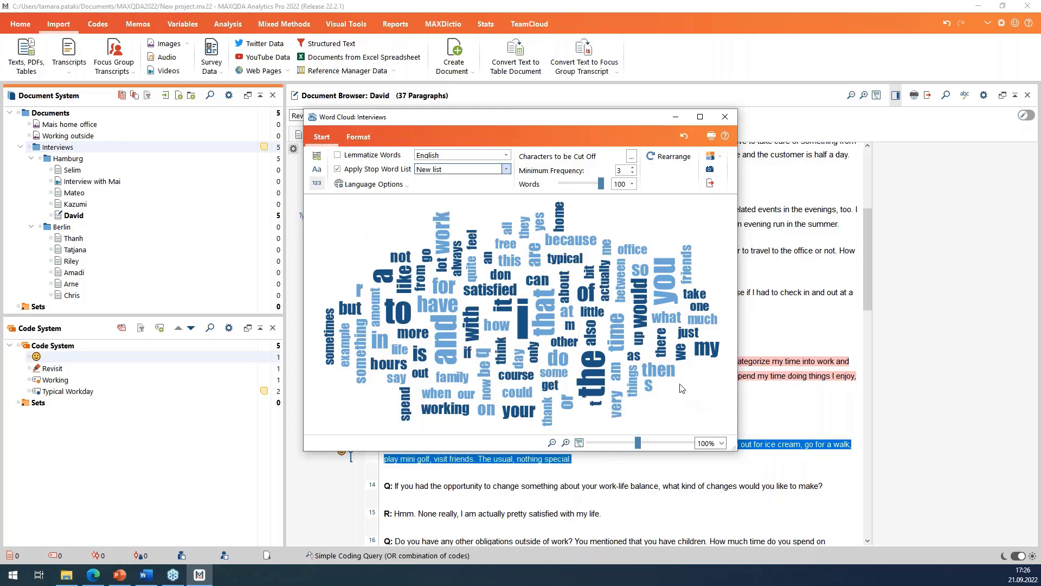
# Step: Autocode "time" from the word cloud with a new green code named Autocode - ANY: time, coding whole sentences in text documents
pyautogui.moveTo(619, 339)
pyautogui.rightClick(620, 339)
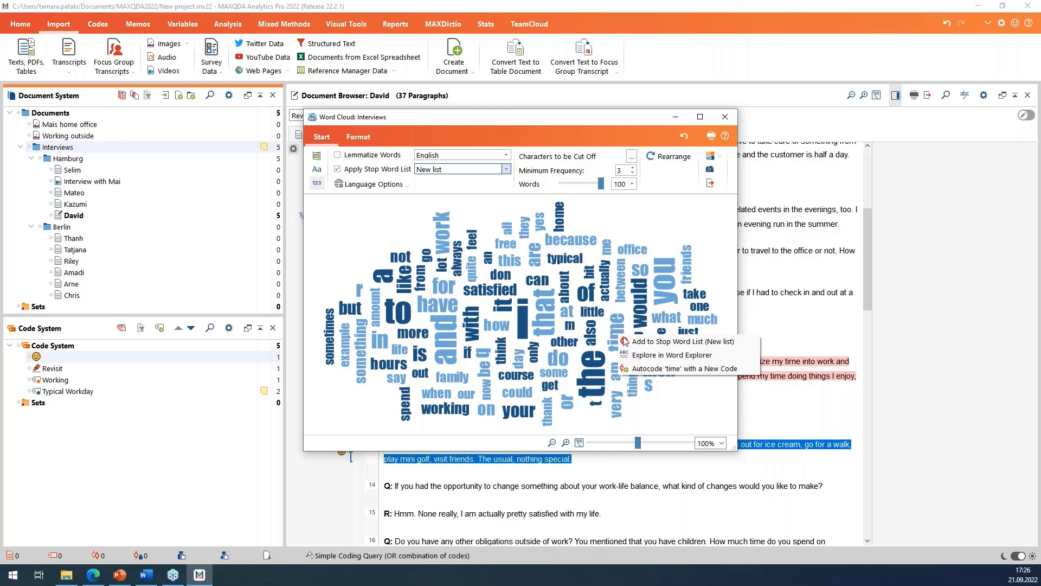
pyautogui.click(658, 372)
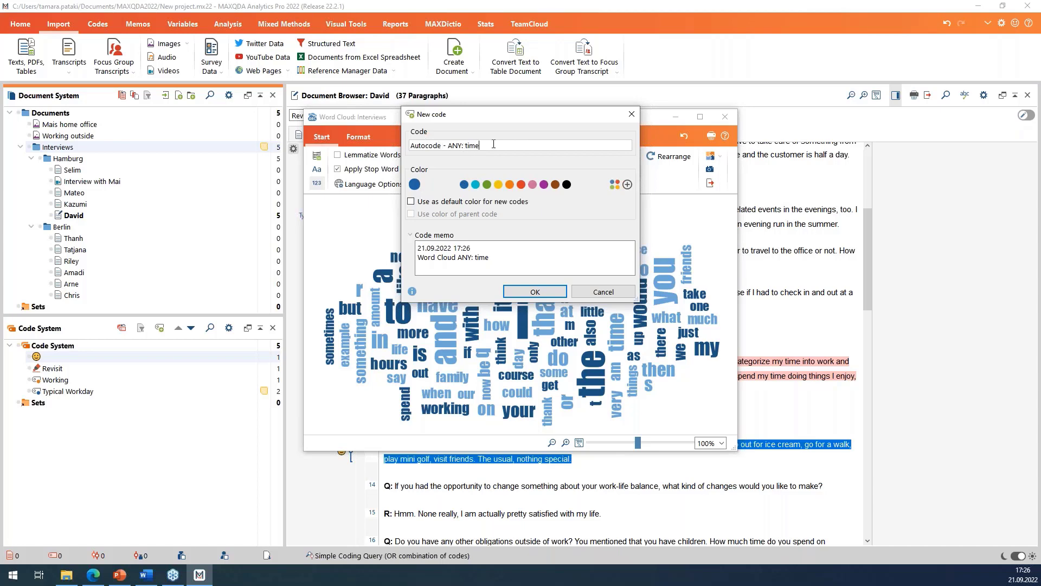
pyautogui.click(486, 185)
pyautogui.click(548, 292)
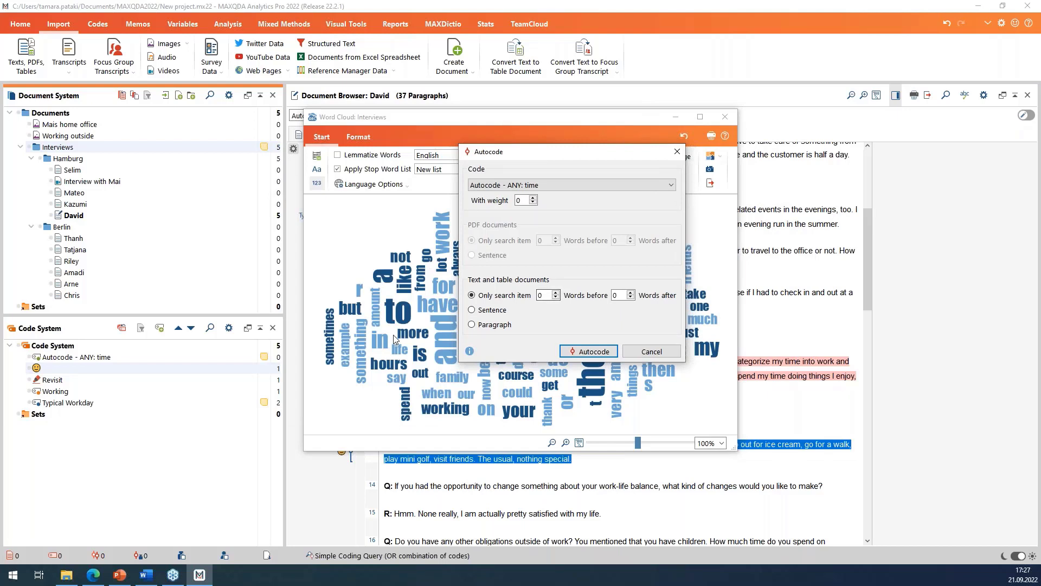
pyautogui.click(472, 310)
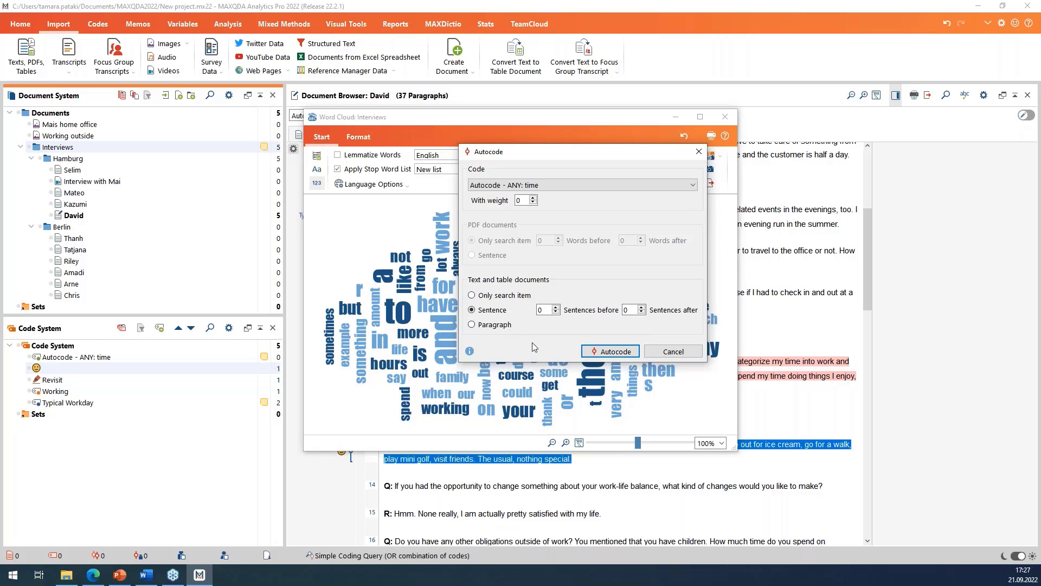
pyautogui.click(611, 353)
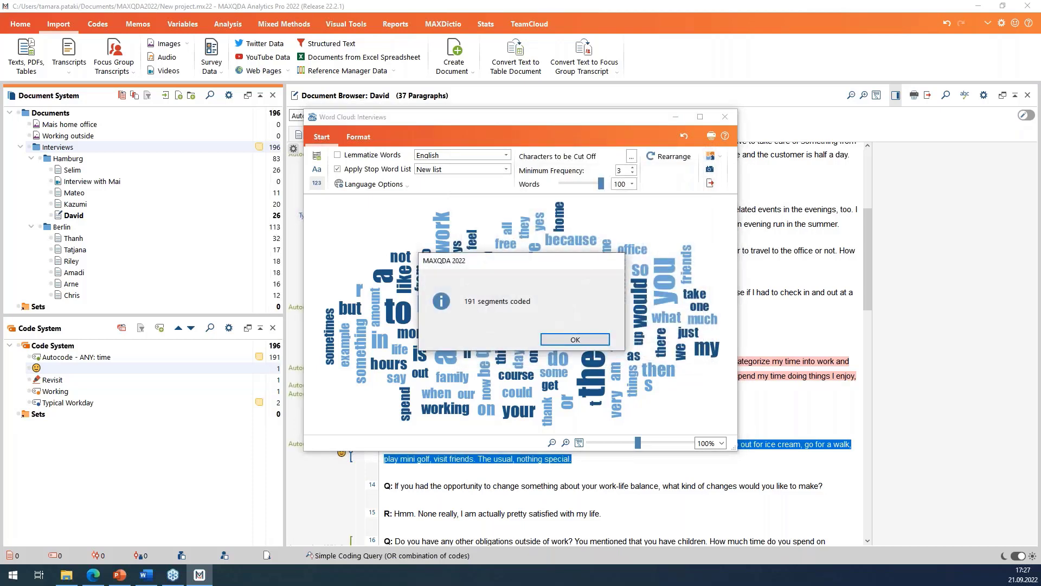
# Step: Dismiss the autocoding message, move the word cloud aside and highlight the autocoded sentence in paragraph 9 of the open interview
pyautogui.click(582, 346)
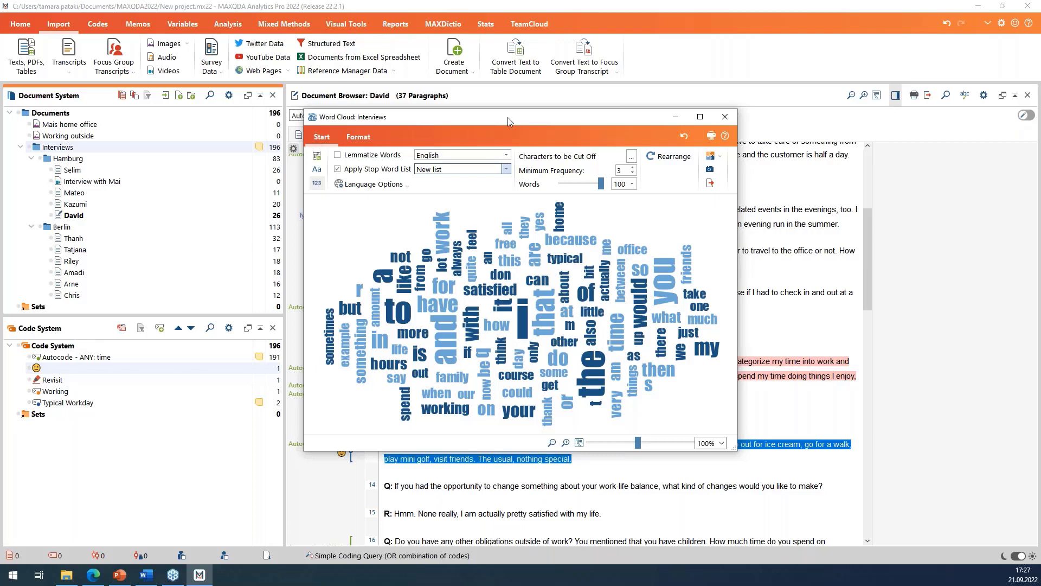
pyautogui.moveTo(508, 117); pyautogui.dragTo(839, 347)
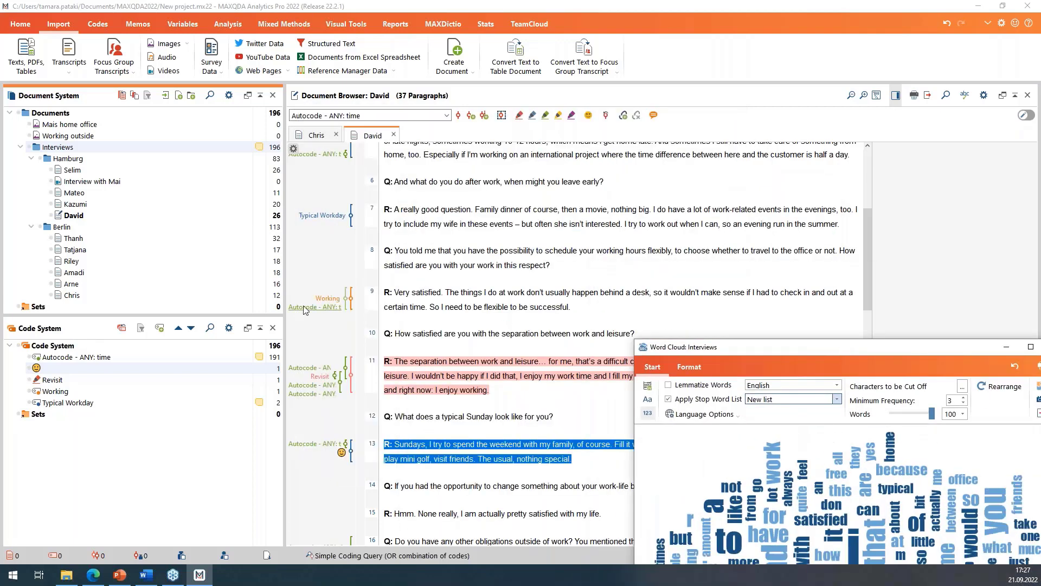
pyautogui.click(304, 307)
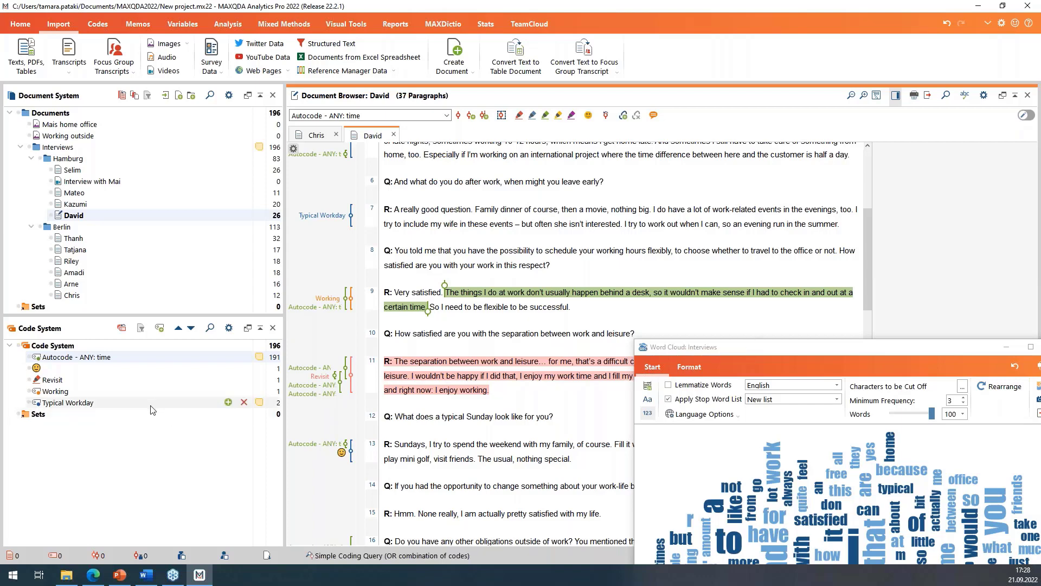
# Step: List the coded segments of the code Autocode - ANY: time, view several of the first interview's segments, and close the overview
pyautogui.doubleClick(79, 363)
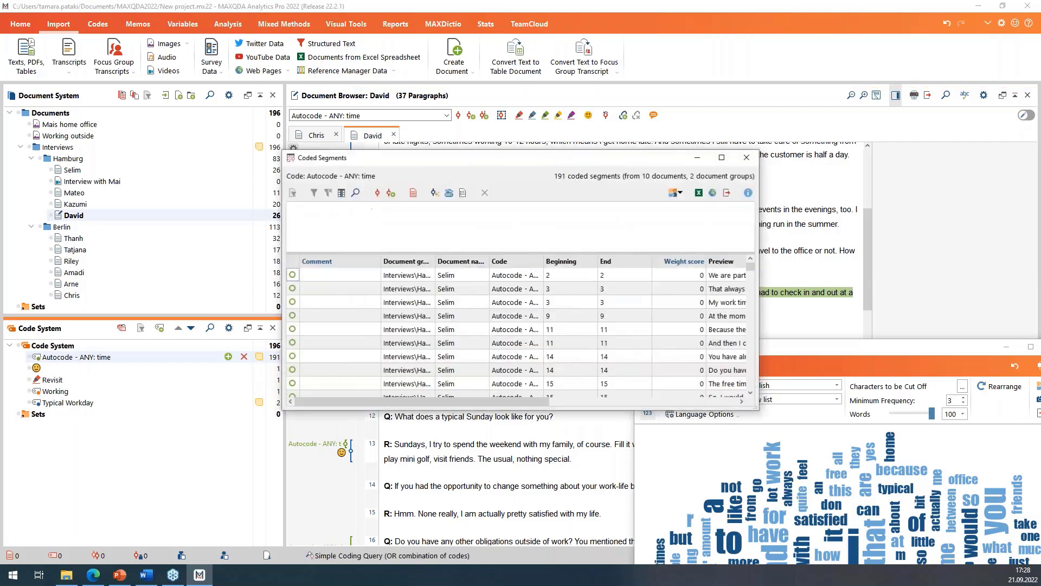
pyautogui.moveTo(756, 405); pyautogui.dragTo(919, 505)
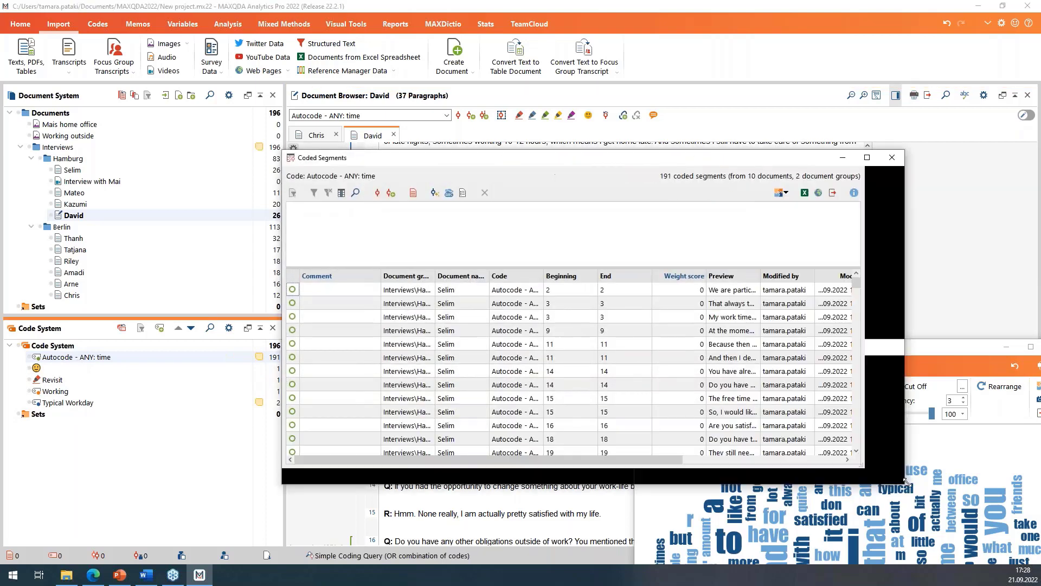
pyautogui.click(423, 305)
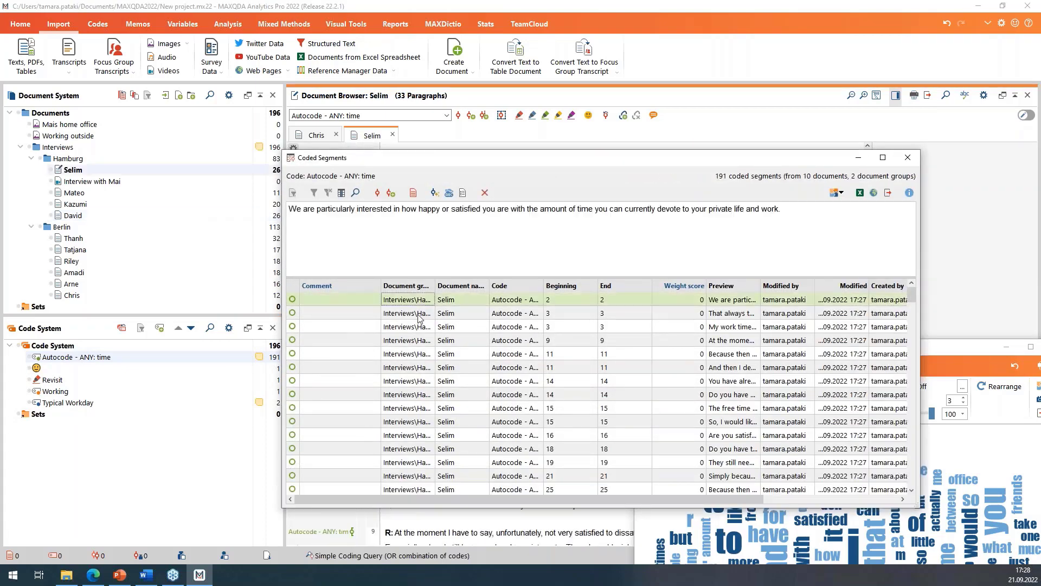
pyautogui.click(419, 326)
pyautogui.click(419, 340)
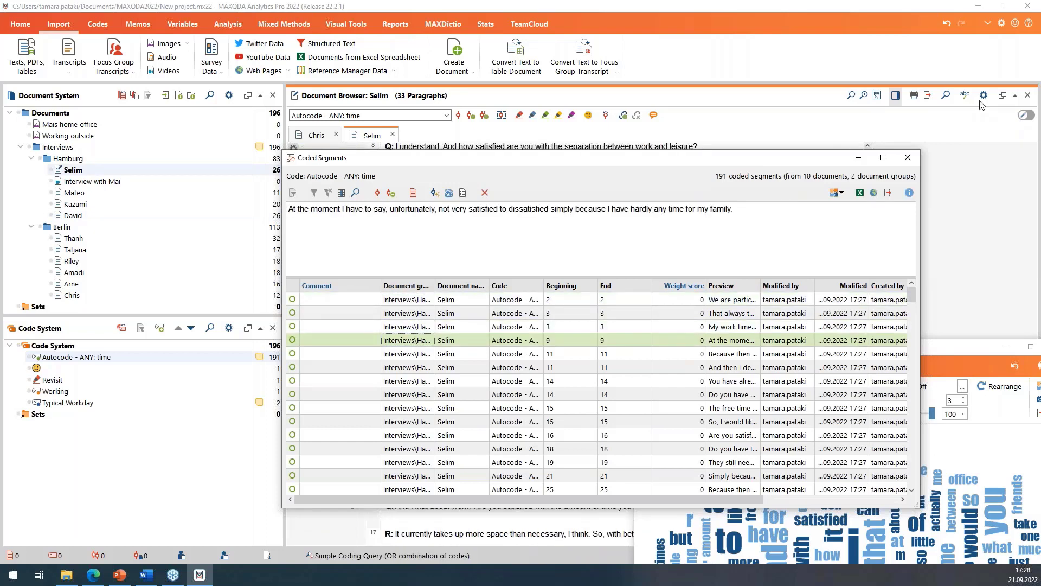
pyautogui.click(912, 158)
# Step: Close the word cloud and return to the interview text
pyautogui.moveTo(893, 347); pyautogui.dragTo(605, 186)
pyautogui.click(780, 188)
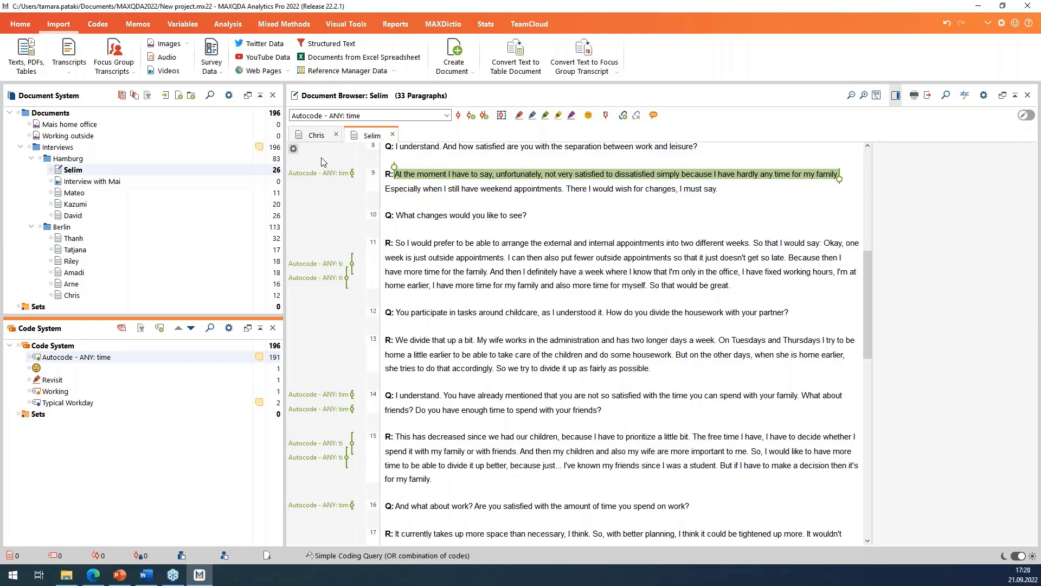
pyautogui.click(227, 25)
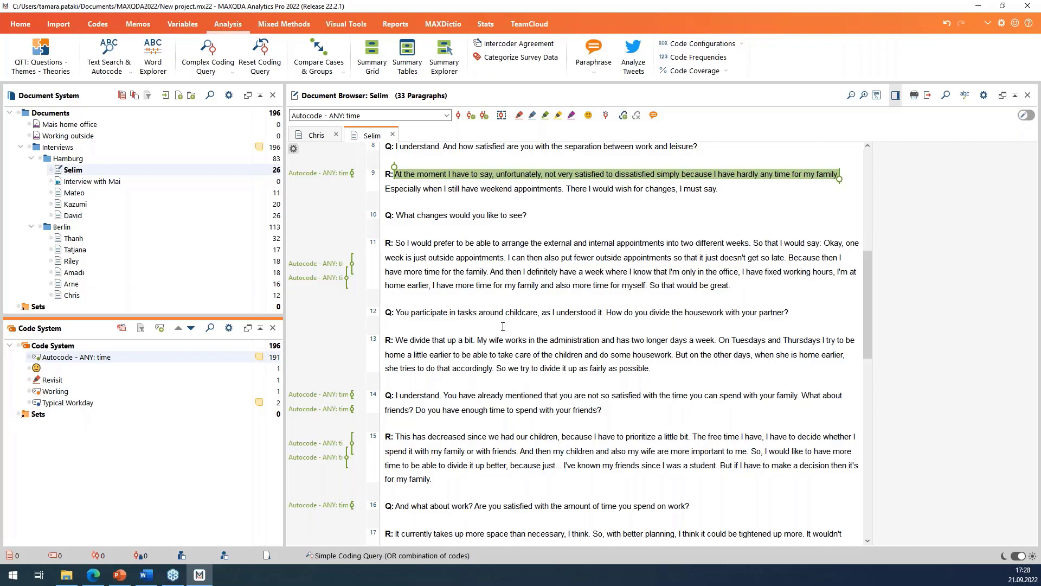
pyautogui.scroll(5, 503, 327)
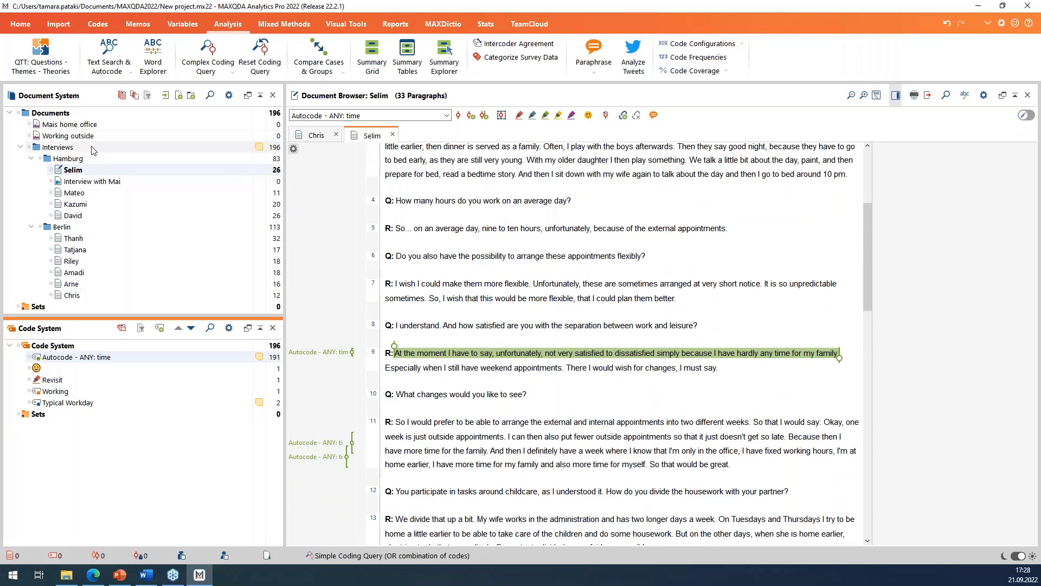
# Step: Play the video interview in the Hamburg group briefly, code the clip from 0:00:03.8 to 0:00:19.0 with Typical Workday, and close the video
pyautogui.doubleClick(100, 183)
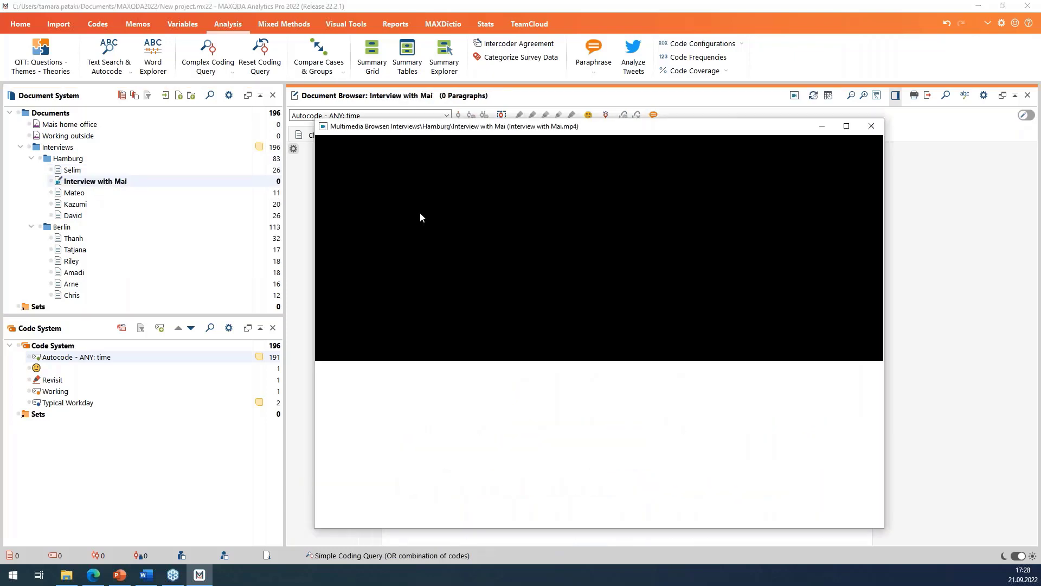
pyautogui.click(505, 373)
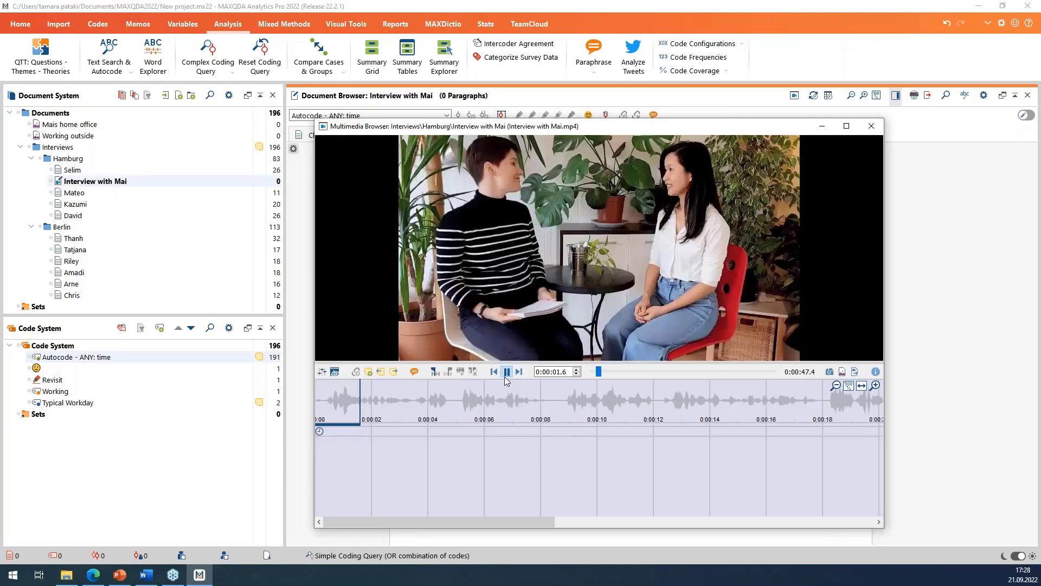
pyautogui.click(507, 372)
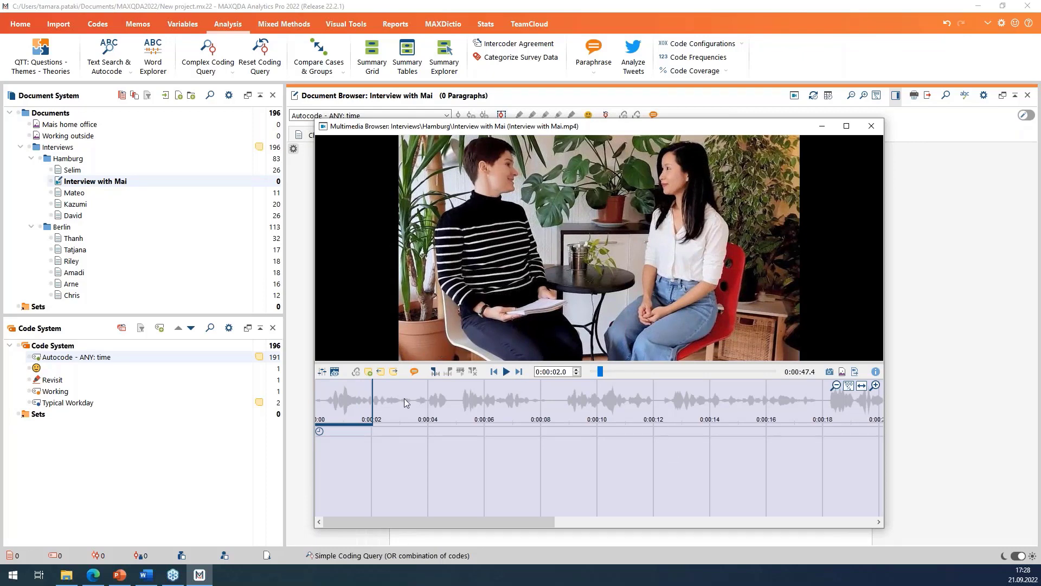
pyautogui.moveTo(423, 389); pyautogui.dragTo(851, 432)
pyautogui.moveTo(566, 420); pyautogui.dragTo(72, 407)
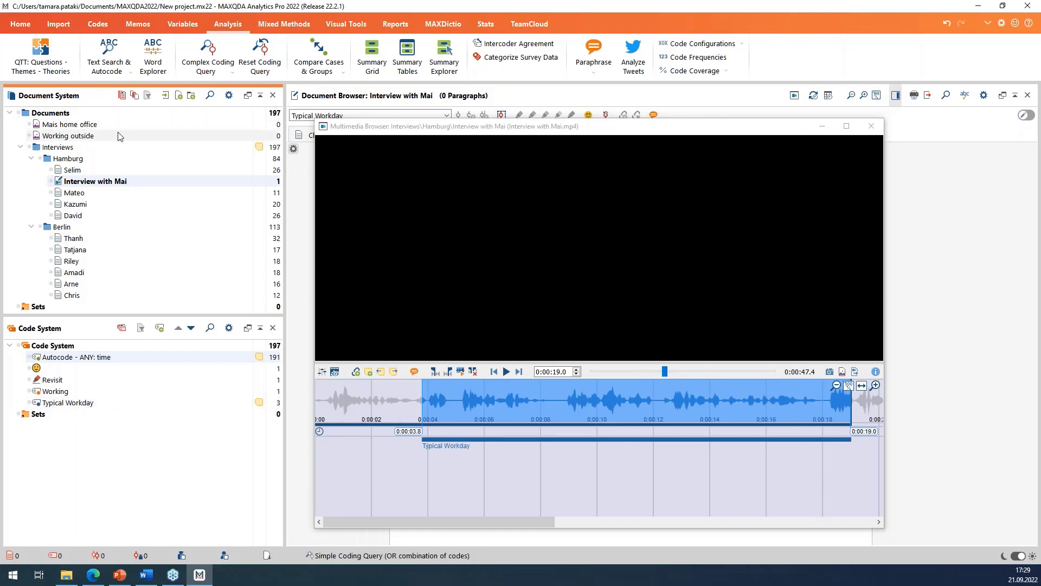
pyautogui.click(871, 126)
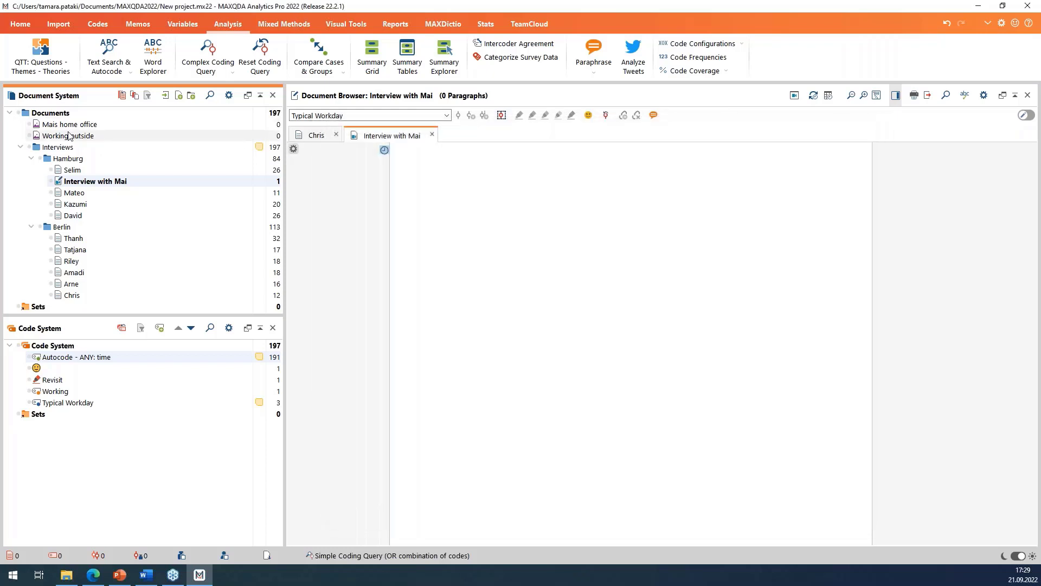
# Step: Open the image Working outside and code a large area around the two people and their table with Working
pyautogui.doubleClick(69, 135)
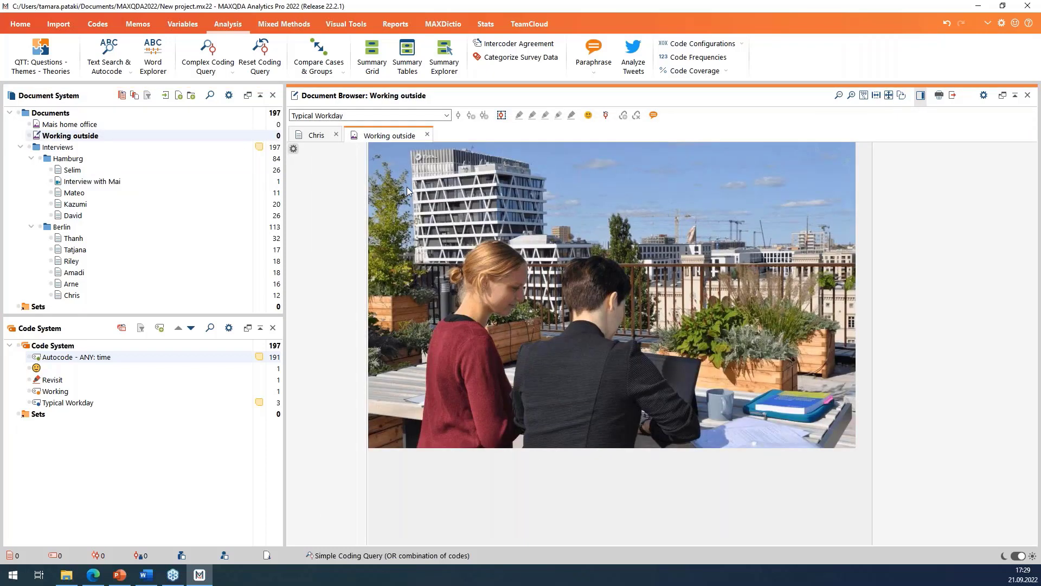
pyautogui.moveTo(406, 186); pyautogui.dragTo(841, 444)
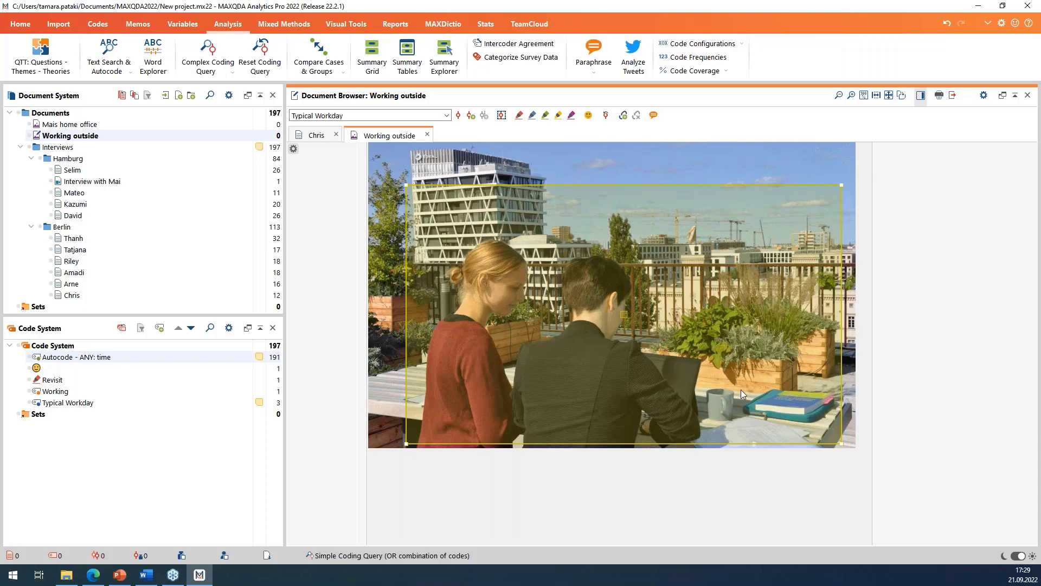
pyautogui.moveTo(741, 390); pyautogui.dragTo(134, 392)
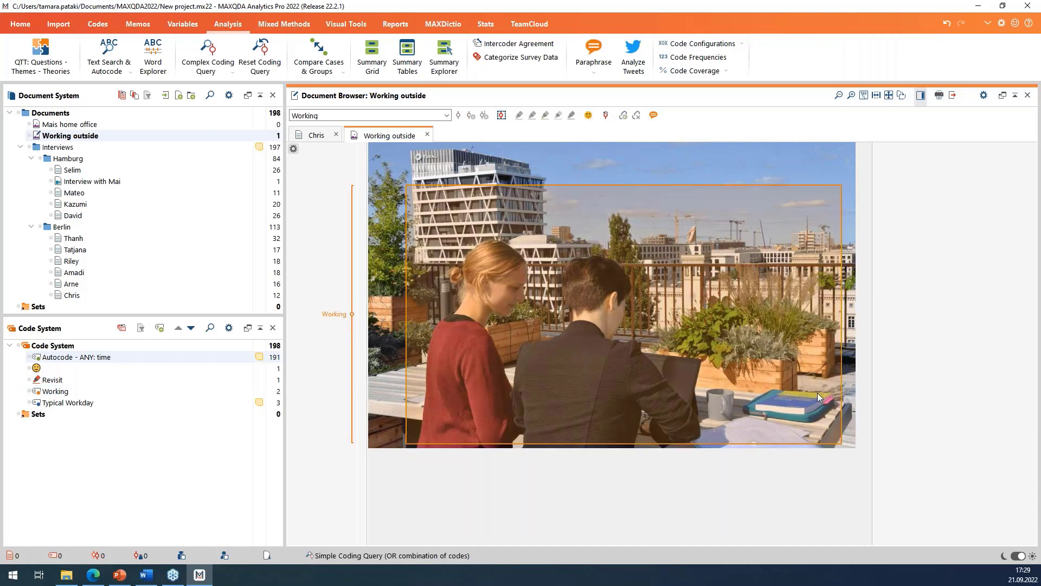
# Step: Create a top-level code named Work and make Working and Typical Workday its subcodes
pyautogui.moveTo(215, 391)
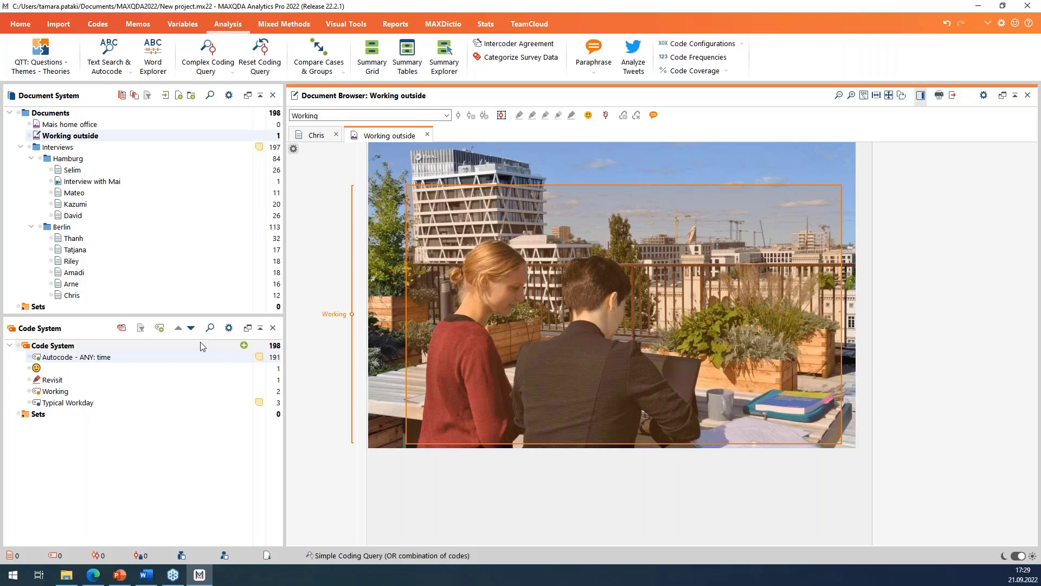
pyautogui.click(244, 346)
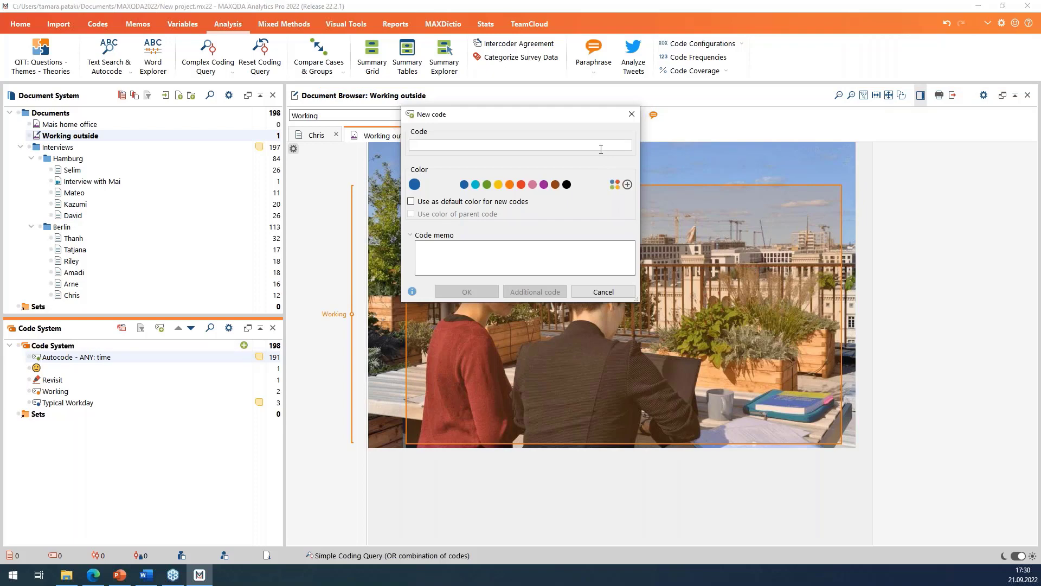
pyautogui.write('W')
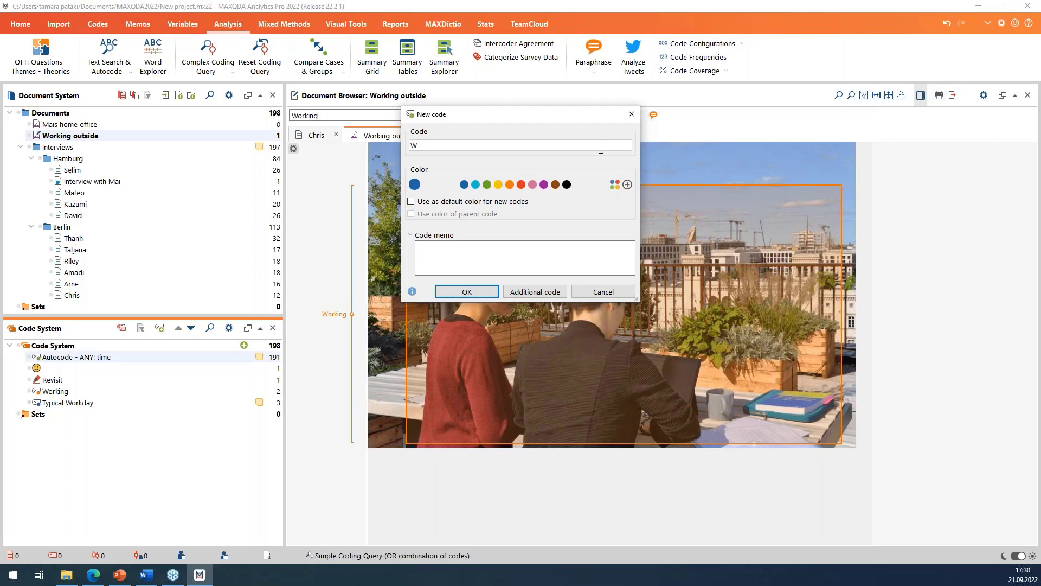
pyautogui.write('ork')
pyautogui.press('Return')
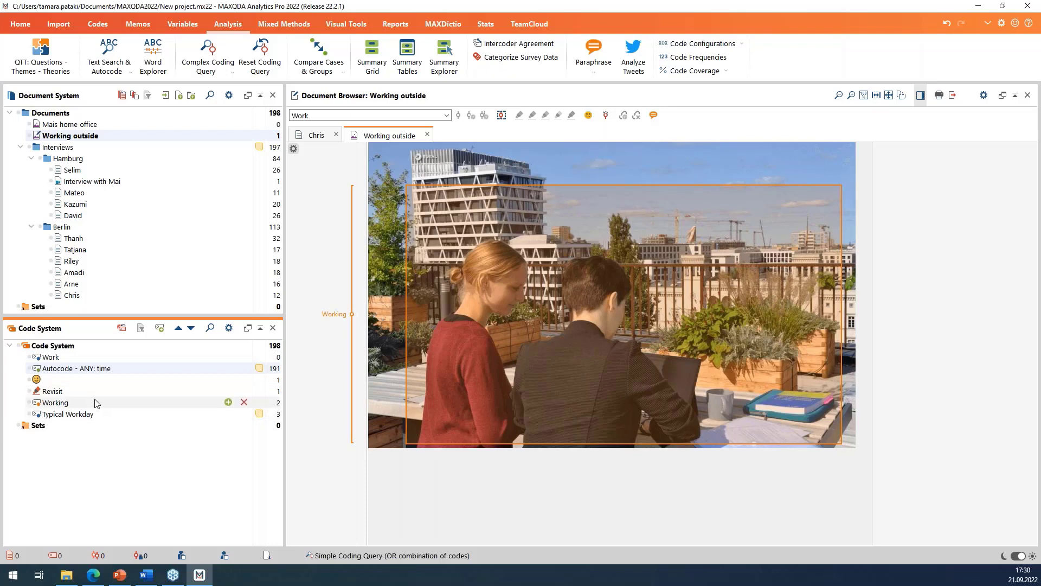
pyautogui.moveTo(95, 407); pyautogui.dragTo(76, 358)
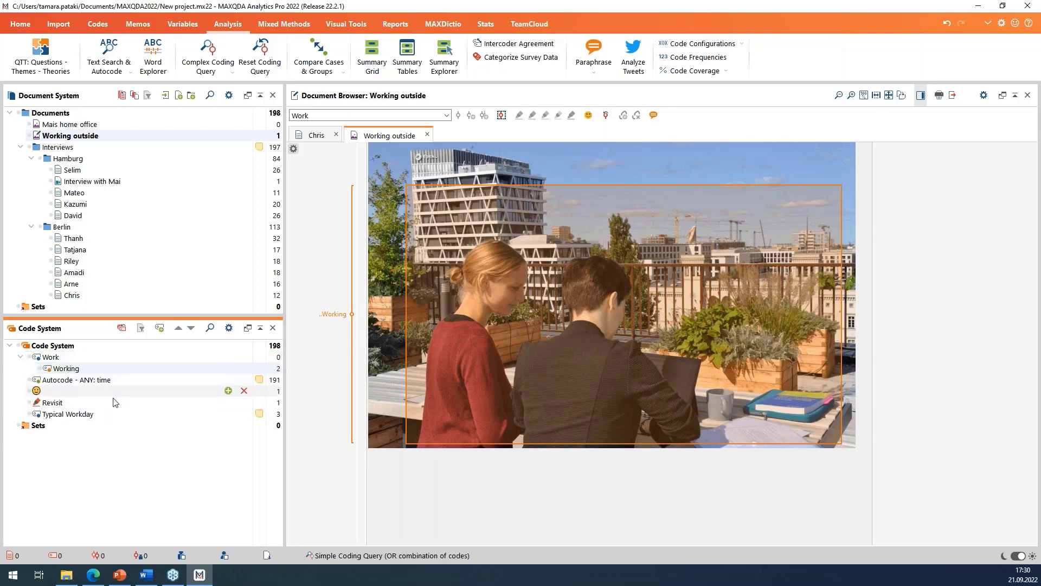
pyautogui.moveTo(105, 416); pyautogui.dragTo(128, 358)
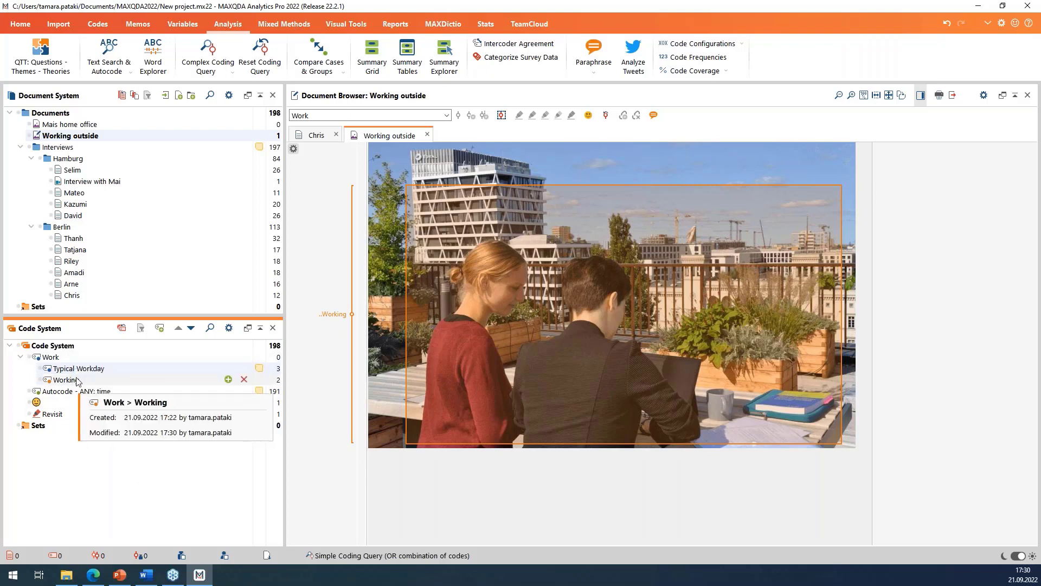
# Step: Change the color of the code Work to yellow and apply it to the subcodes as well
pyautogui.rightClick(144, 356)
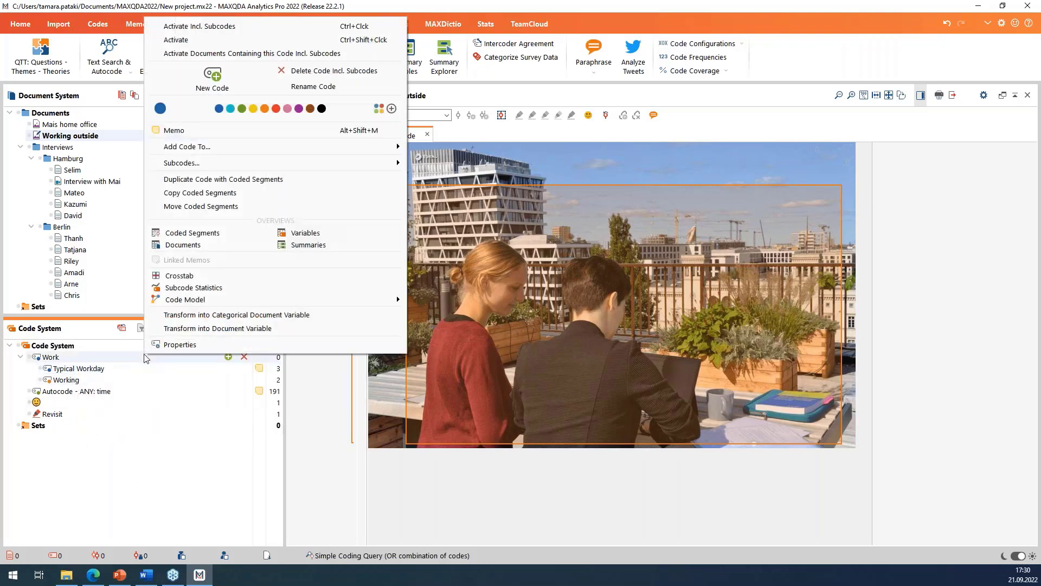
pyautogui.click(253, 109)
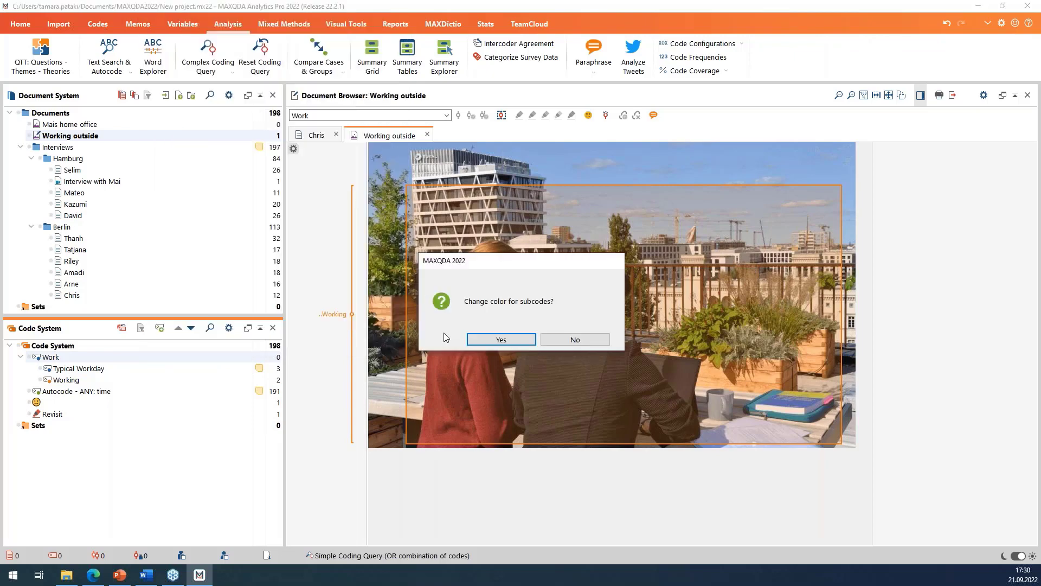
pyautogui.click(501, 341)
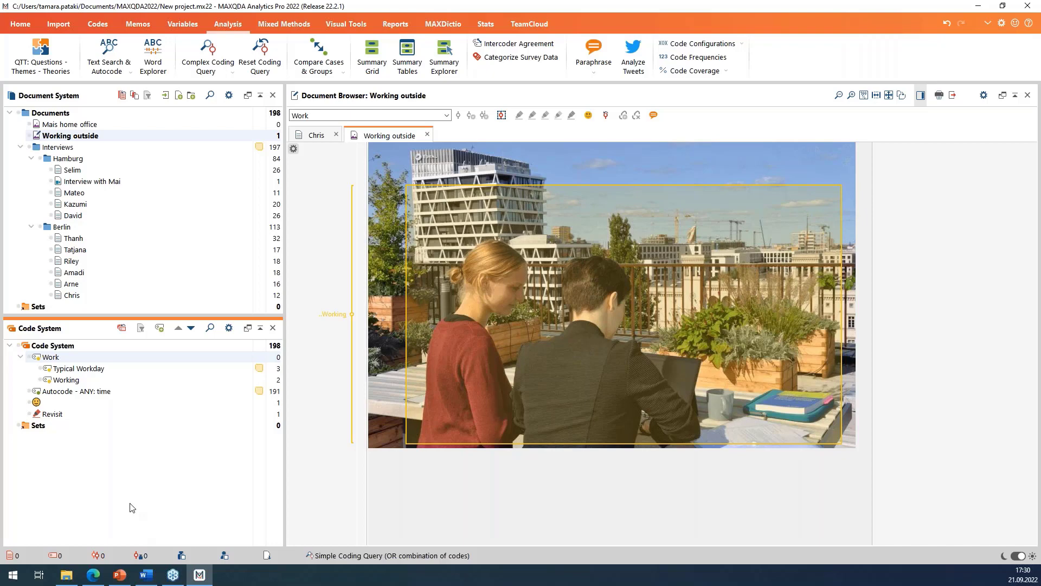
# Step: Open the English example project Work Life Balance.mx22
pyautogui.click(106, 26)
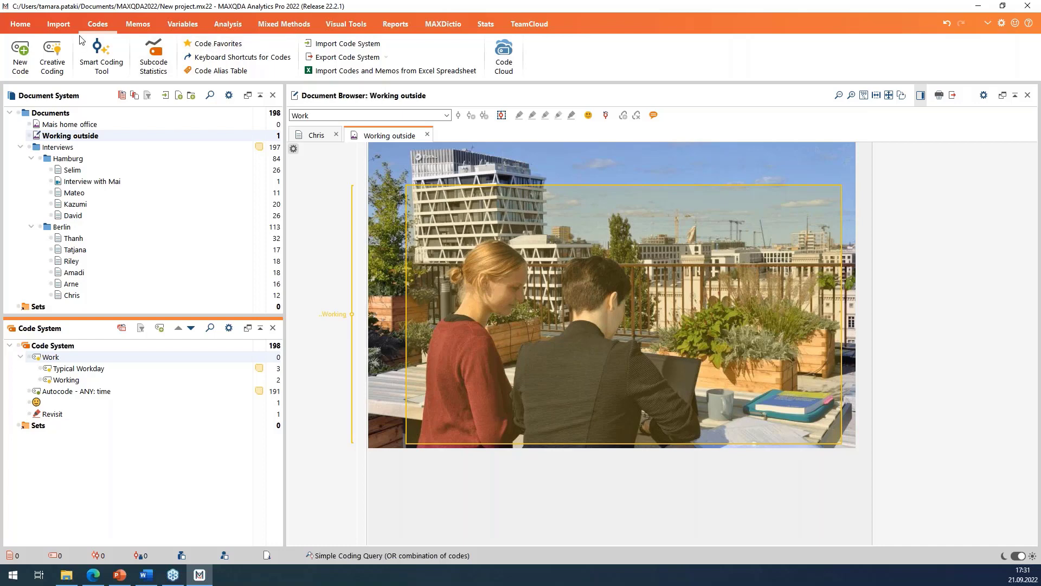
pyautogui.click(22, 27)
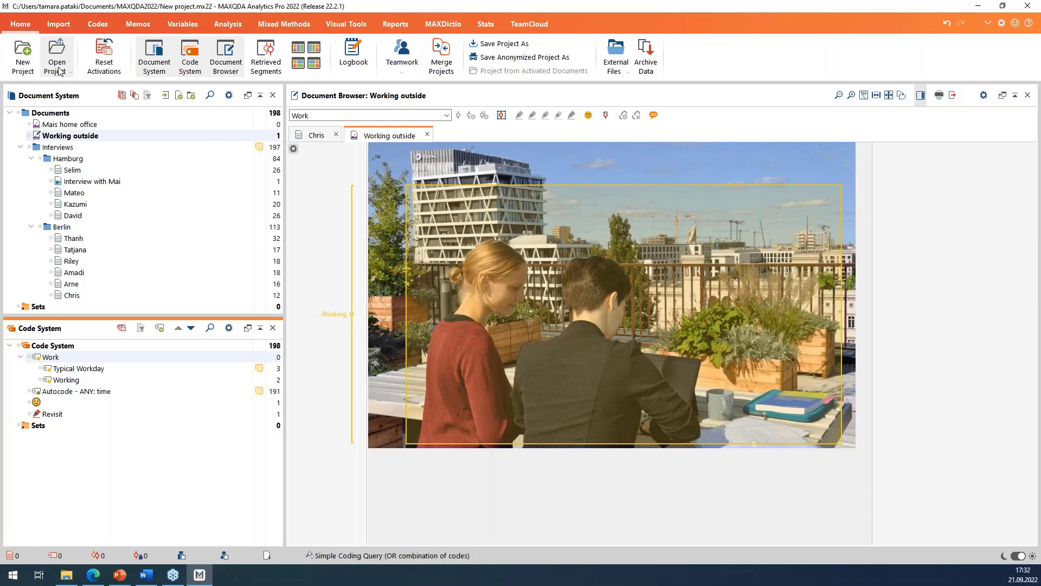
pyautogui.click(60, 70)
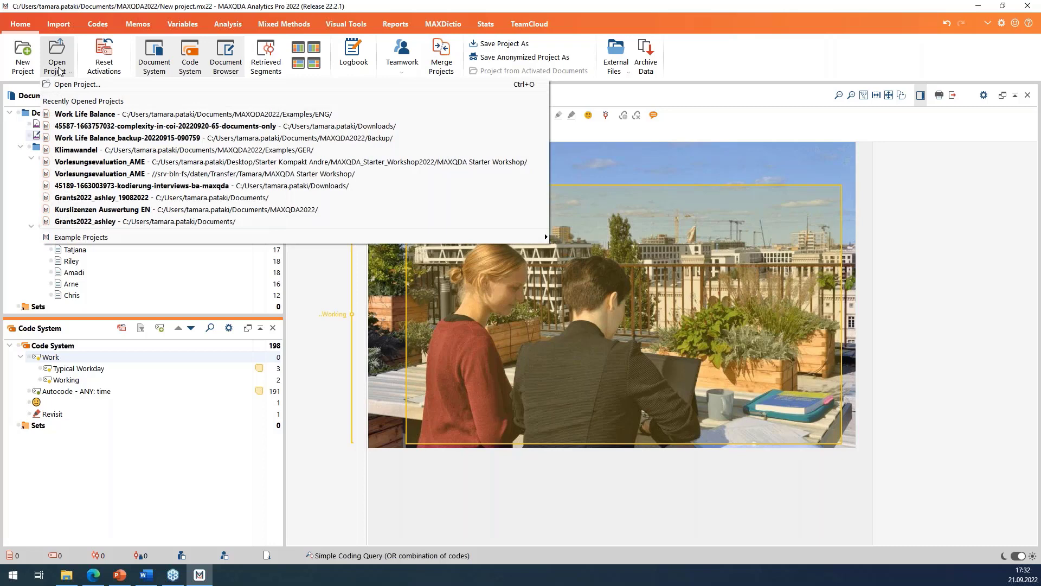
pyautogui.moveTo(314, 234)
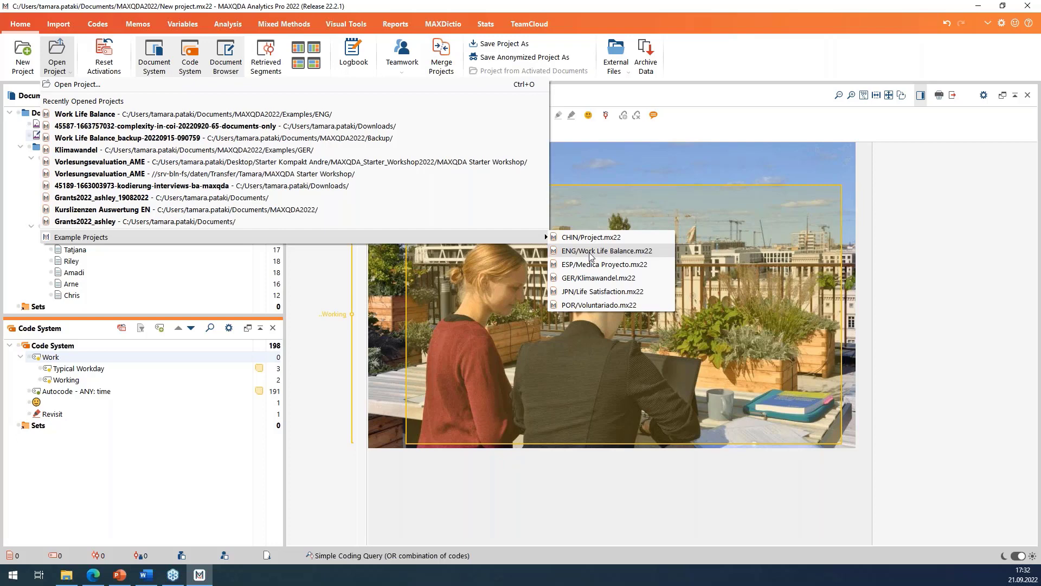
pyautogui.click(589, 255)
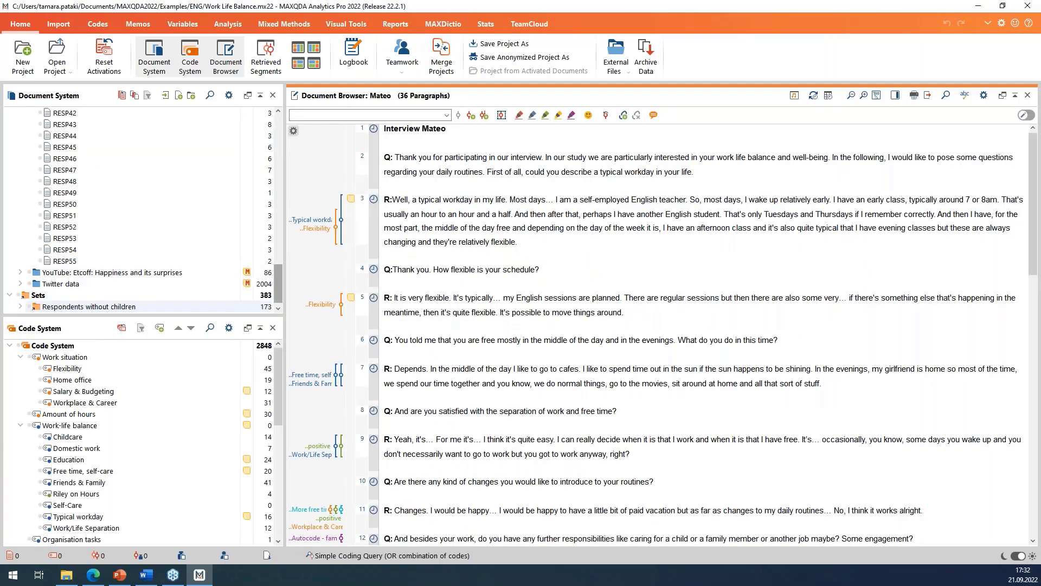
# Step: Look through the example project's documents from the start of the list and expand the Focus Group folder
pyautogui.moveTo(278, 269); pyautogui.dragTo(270, 113)
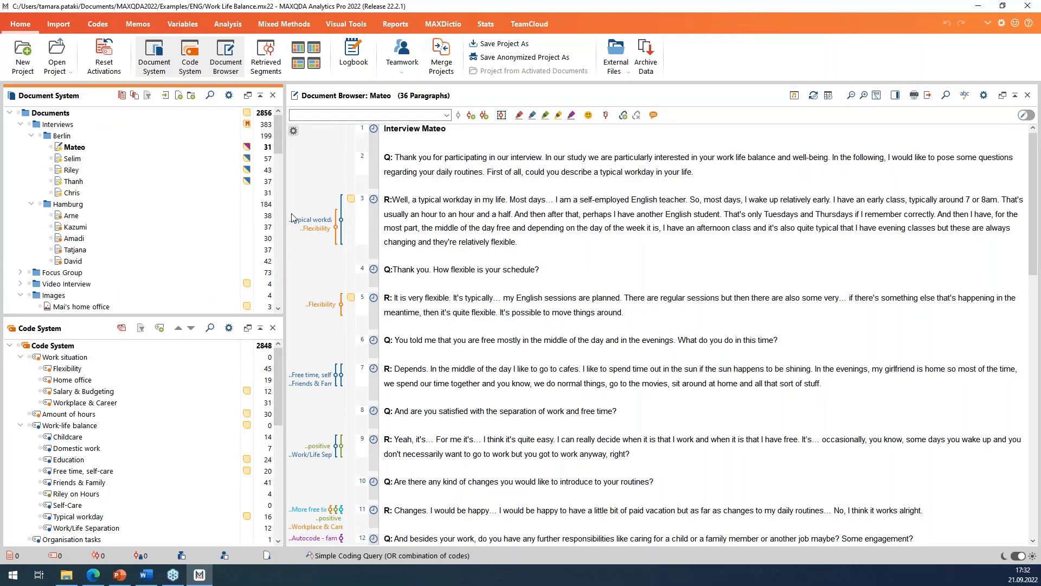
pyautogui.scroll(-1, 54, 234)
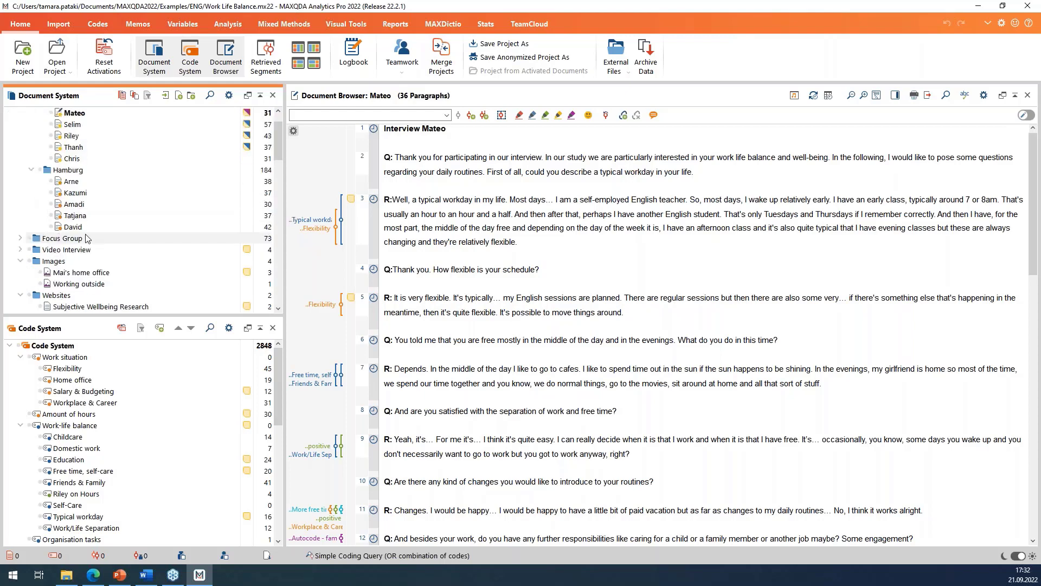
pyautogui.click(19, 238)
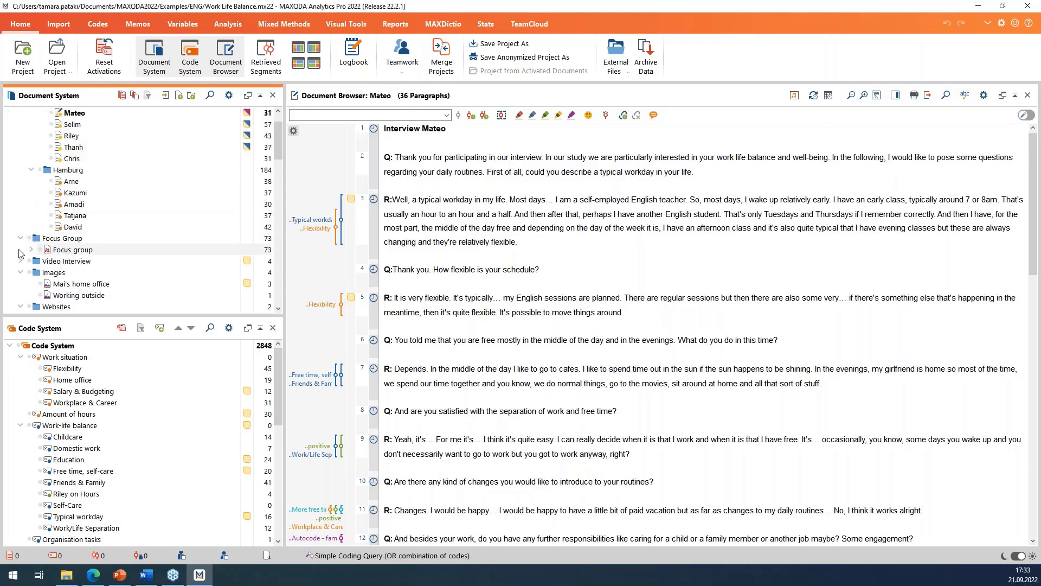
# Step: Open the Focus group transcript, expand its speaker list and examine how the speakers' contributions are coded
pyautogui.click(31, 250)
pyautogui.doubleClick(68, 250)
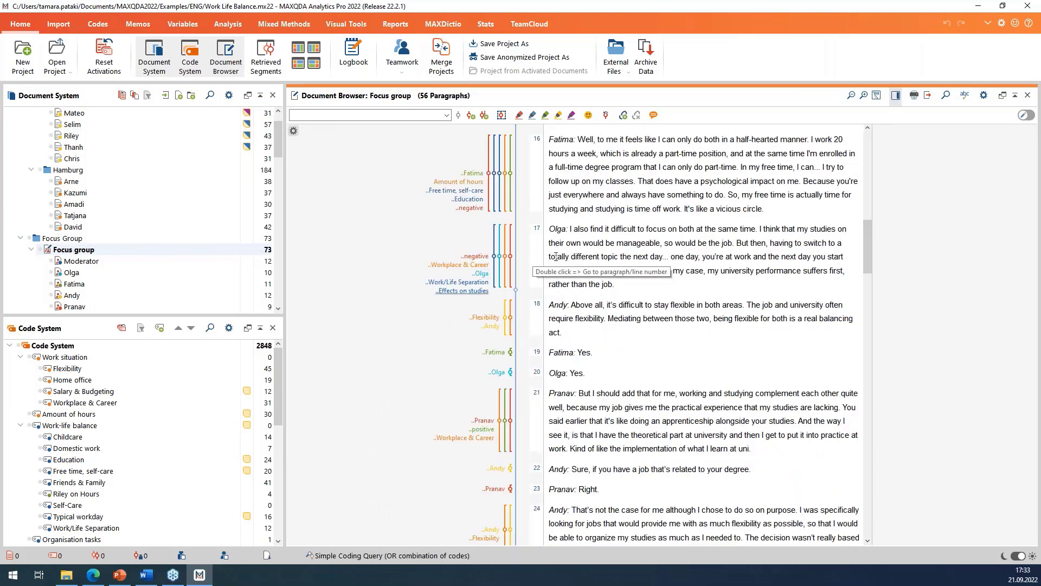
pyautogui.scroll(2, 556, 256)
pyautogui.scroll(2, 555, 256)
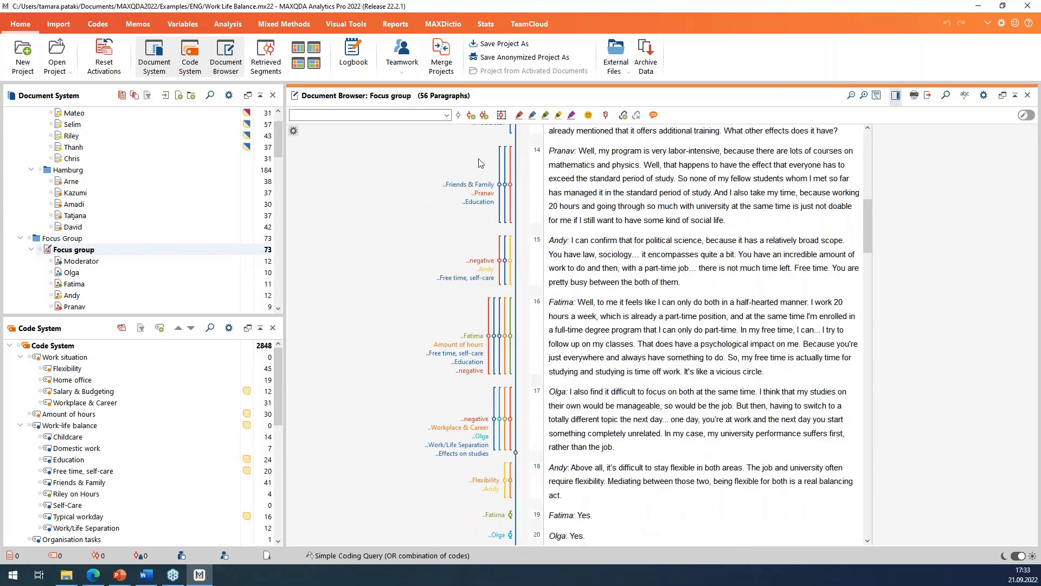
pyautogui.moveTo(476, 190)
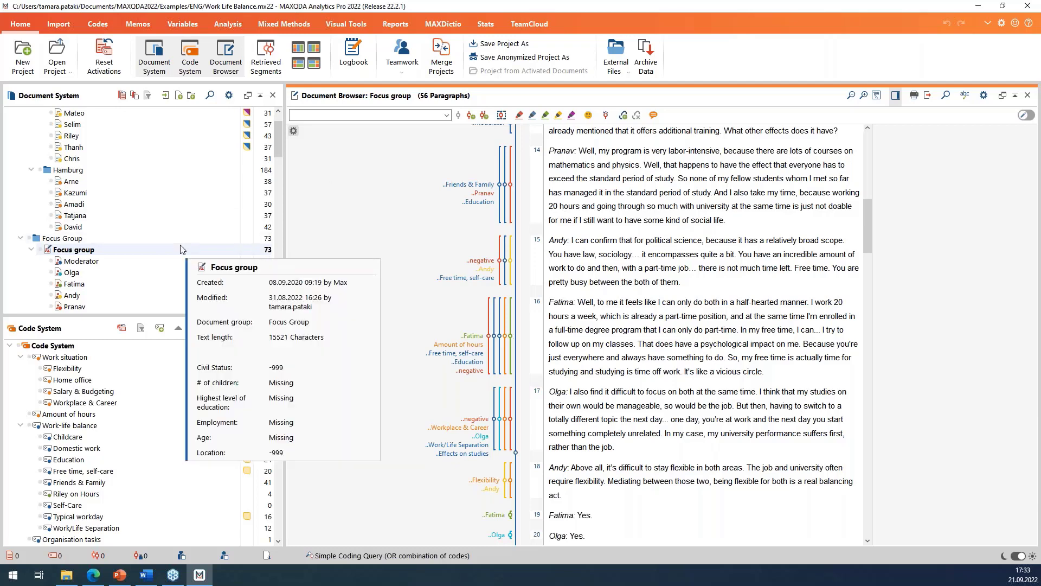
# Step: Expand the Video Interview folder and view the coded home office and Working outside images in the Images folder
pyautogui.scroll(-1, 182, 250)
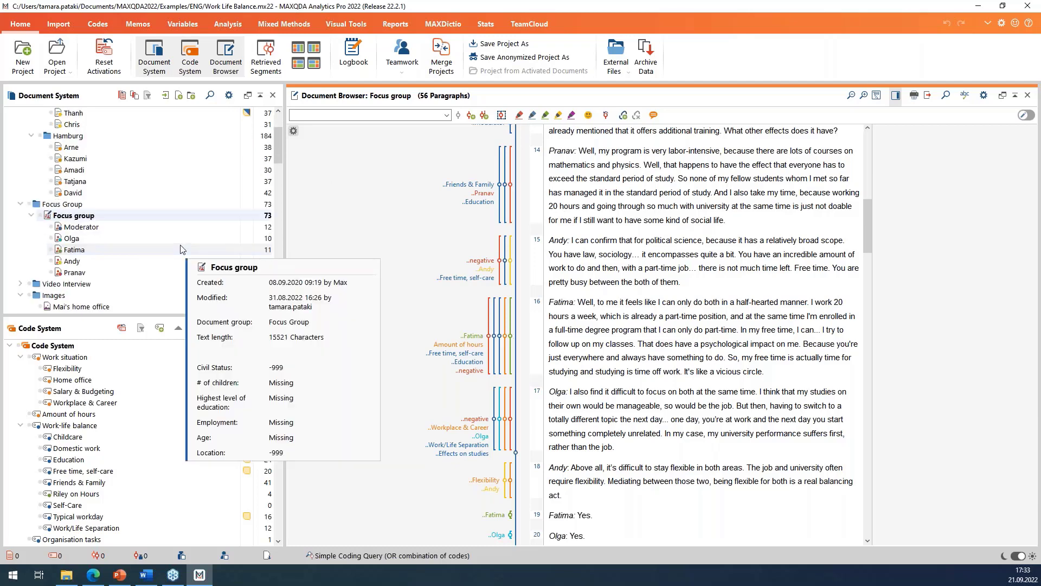
pyautogui.click(21, 284)
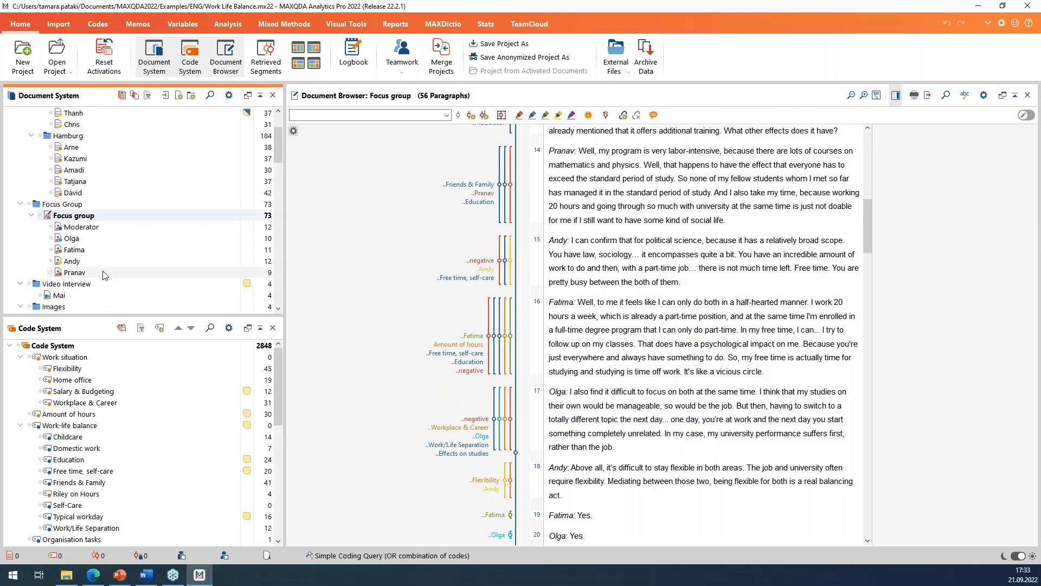
pyautogui.scroll(-2, 103, 272)
pyautogui.doubleClick(82, 249)
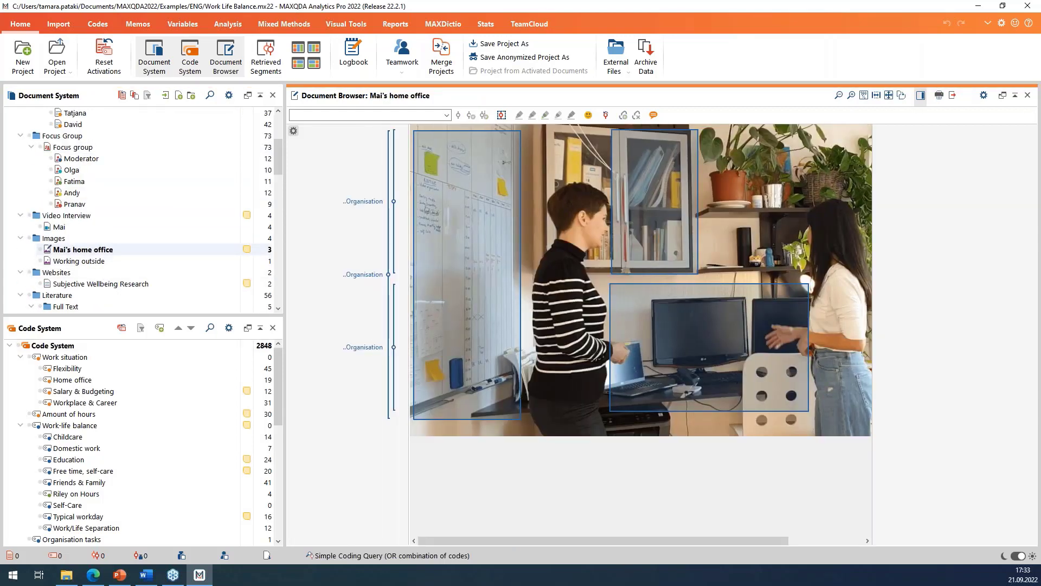
pyautogui.doubleClick(71, 261)
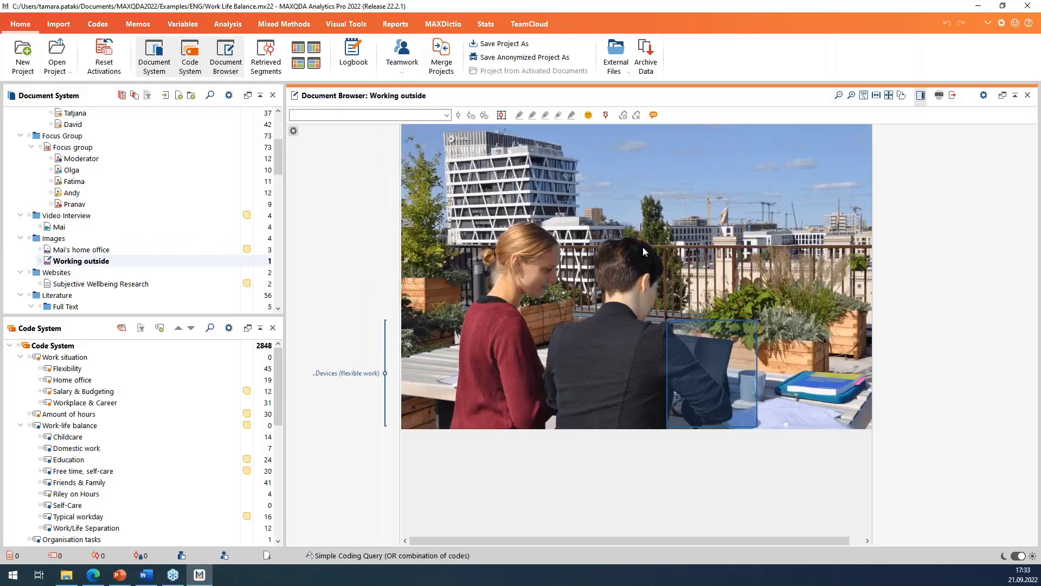
# Step: Open the Subjective Wellbeing Research document in the Websites folder and look through its text, images and codings
pyautogui.scroll(-1, 72, 281)
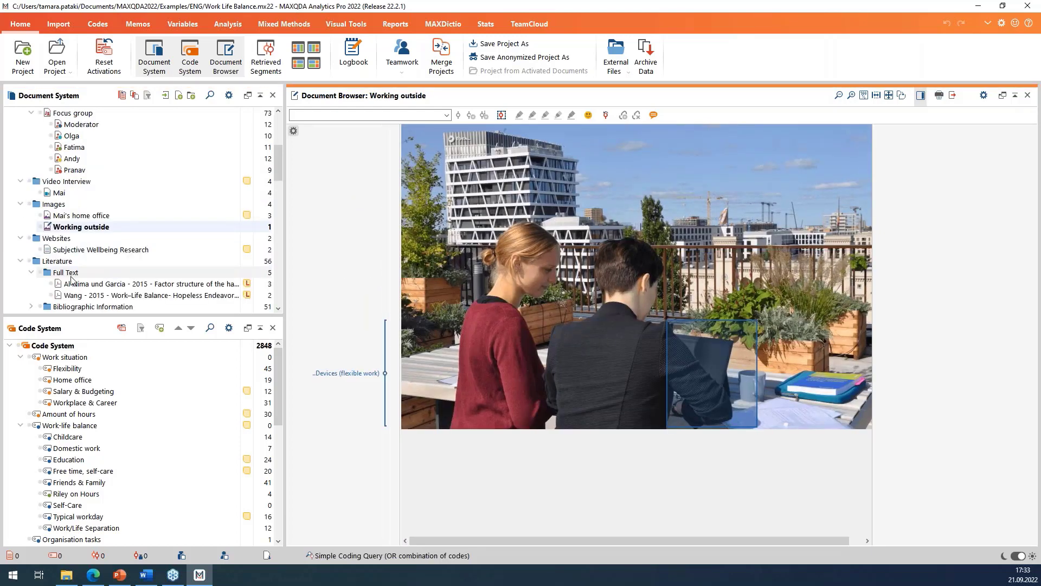
pyautogui.doubleClick(82, 251)
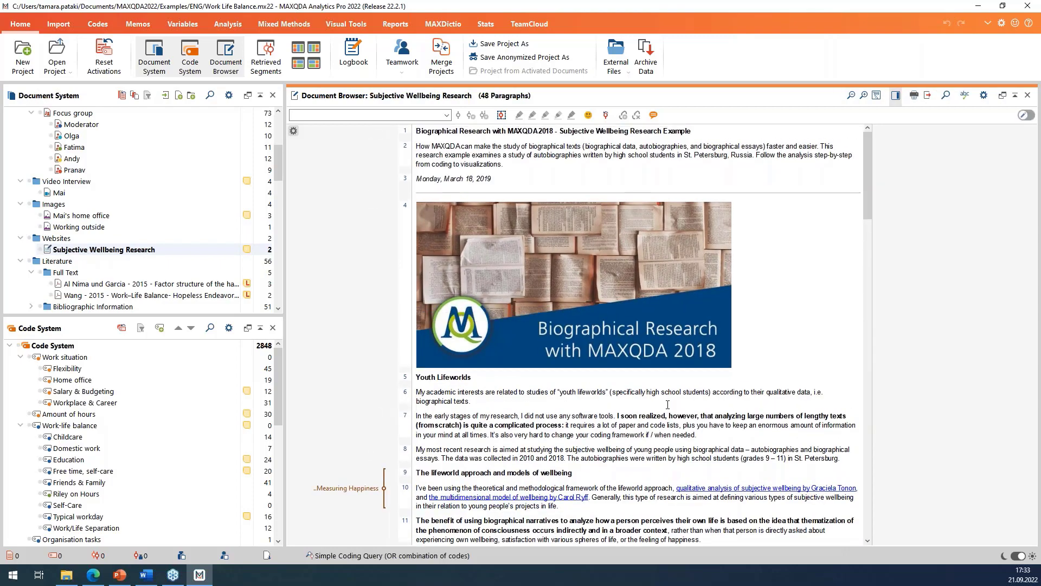
pyautogui.scroll(-10, 667, 404)
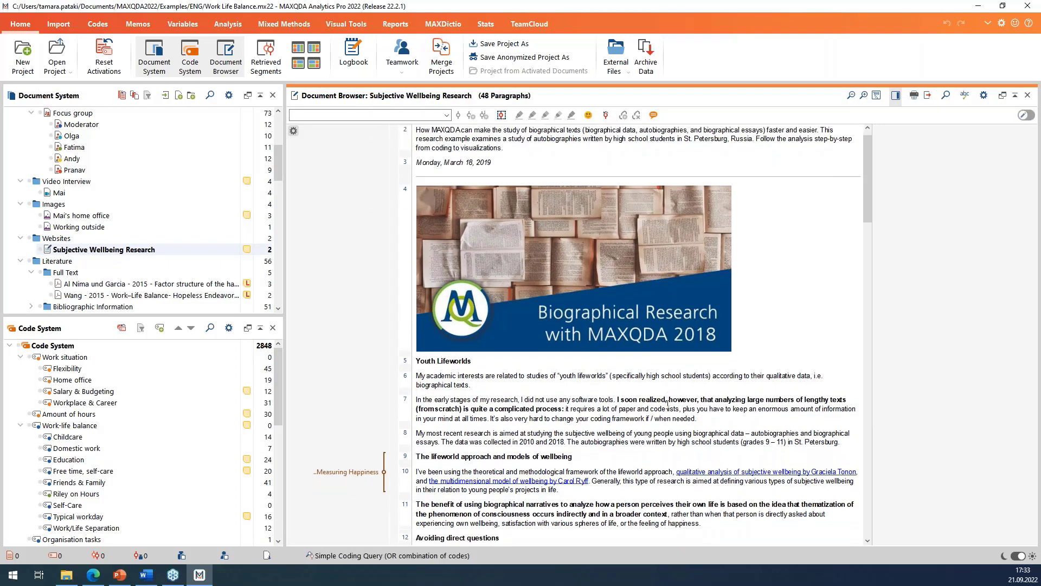
pyautogui.scroll(-6, 668, 404)
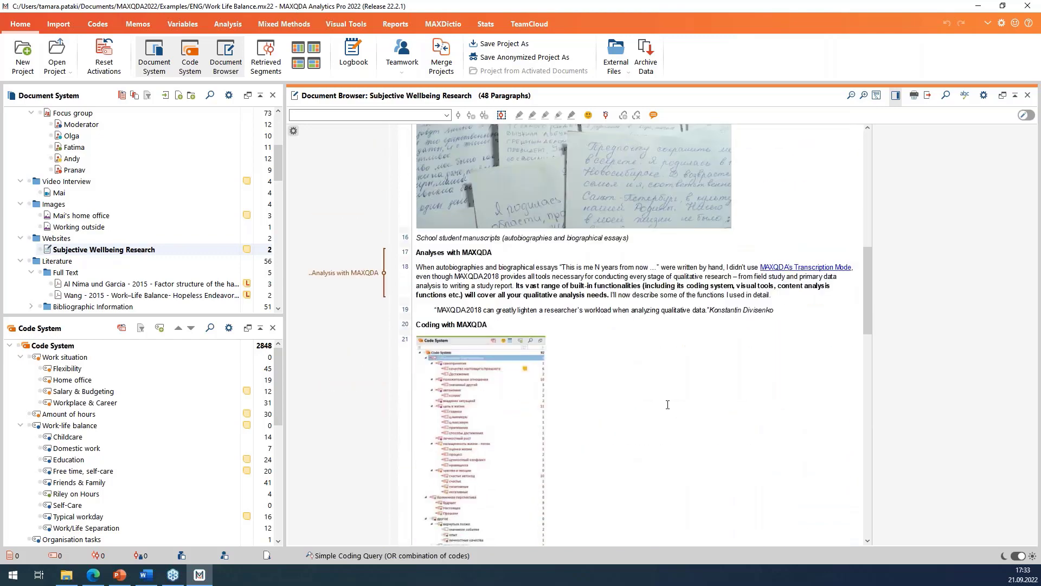
pyautogui.scroll(-7, 668, 404)
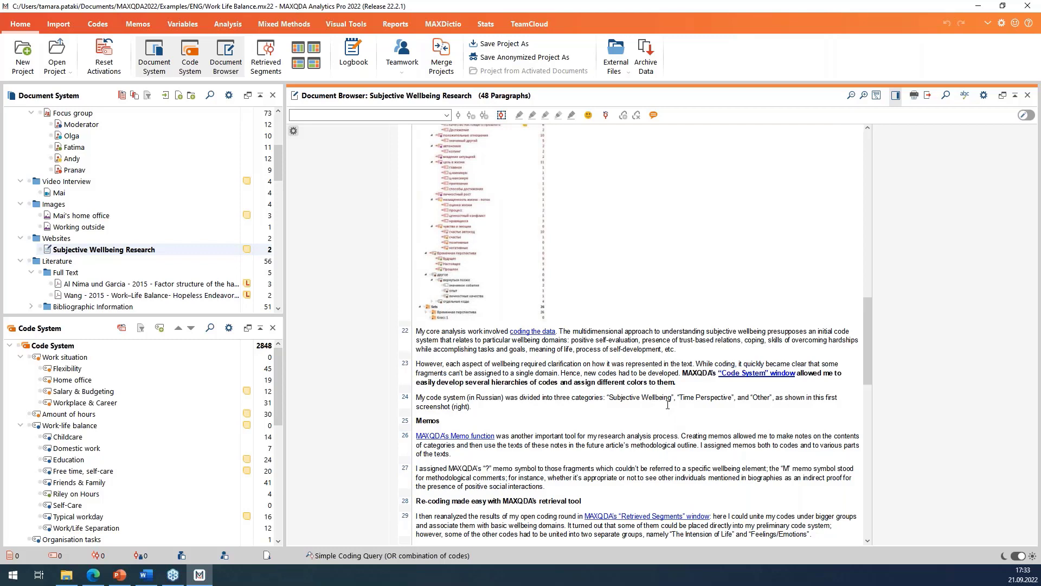
# Step: View the full-text article on the factor structure of happiness and its matching record in the Bibliographic Information folder
pyautogui.doubleClick(164, 284)
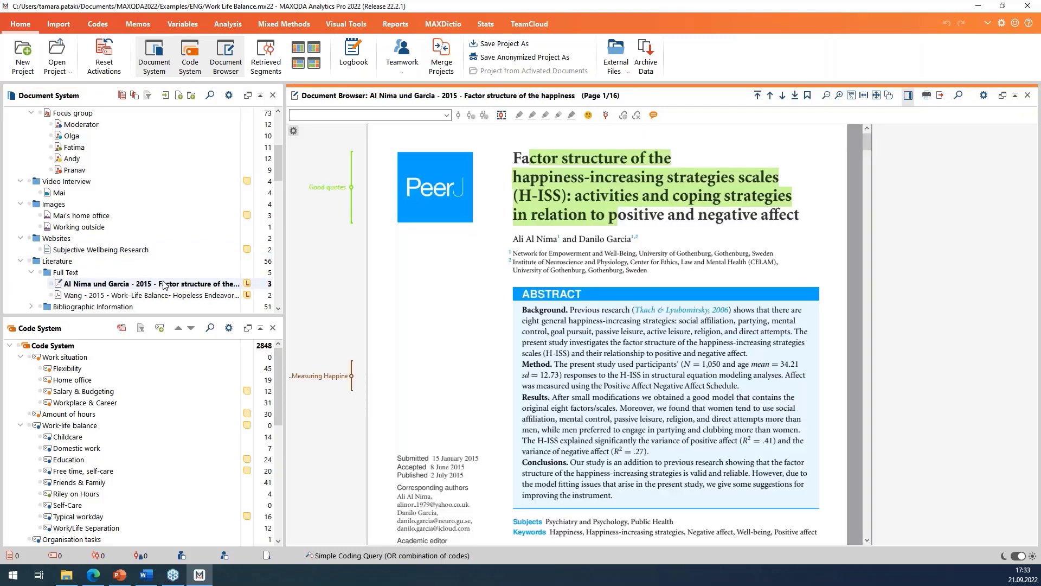
pyautogui.scroll(-1, 279, 304)
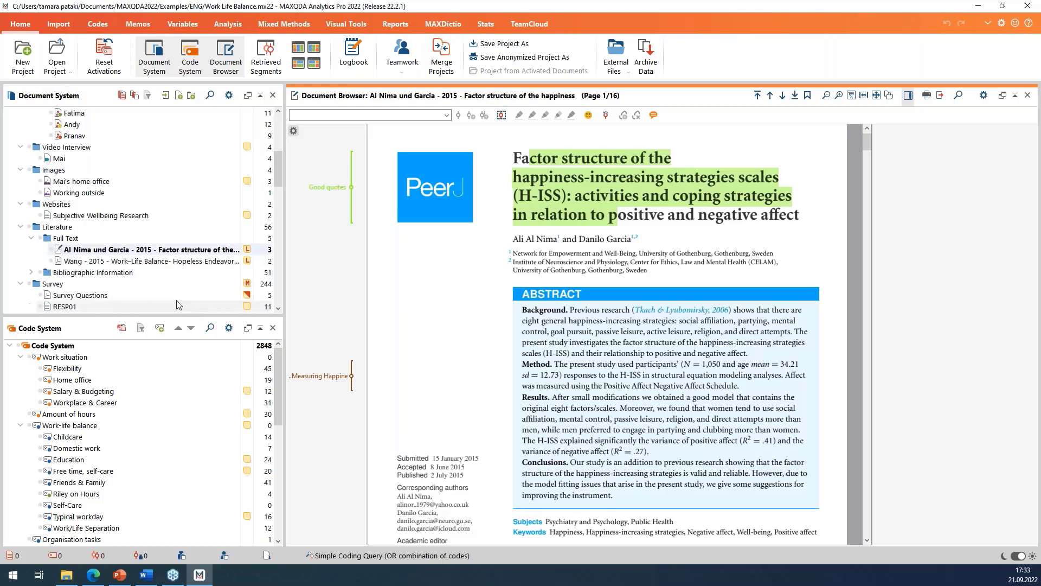
pyautogui.click(31, 273)
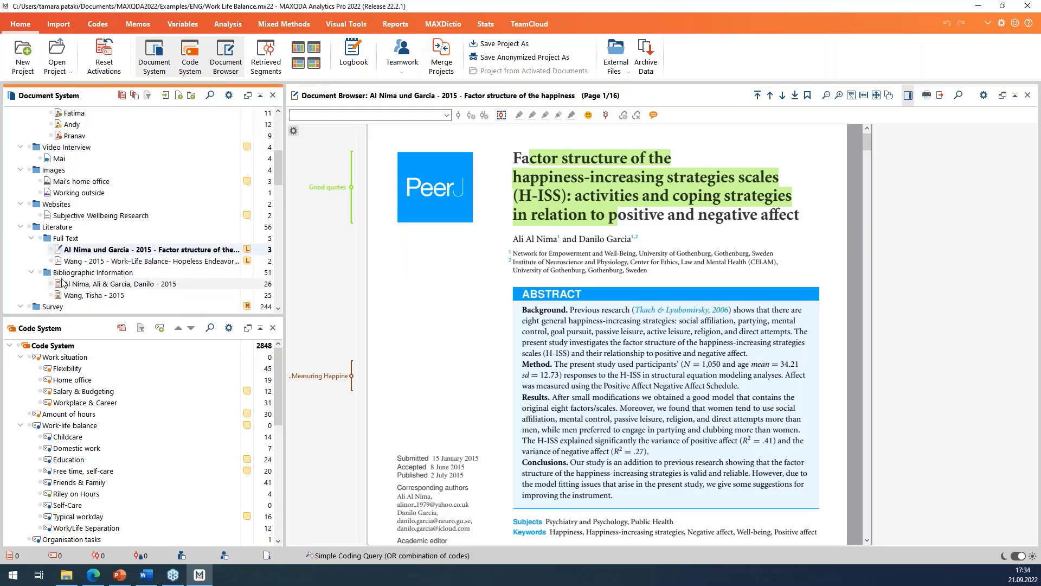
pyautogui.moveTo(63, 282)
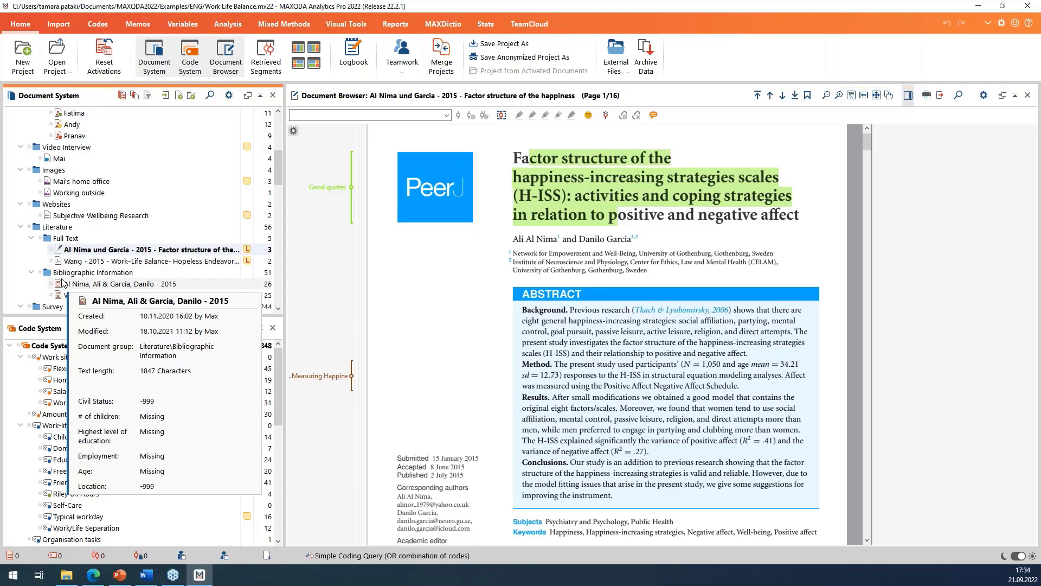
pyautogui.doubleClick(62, 282)
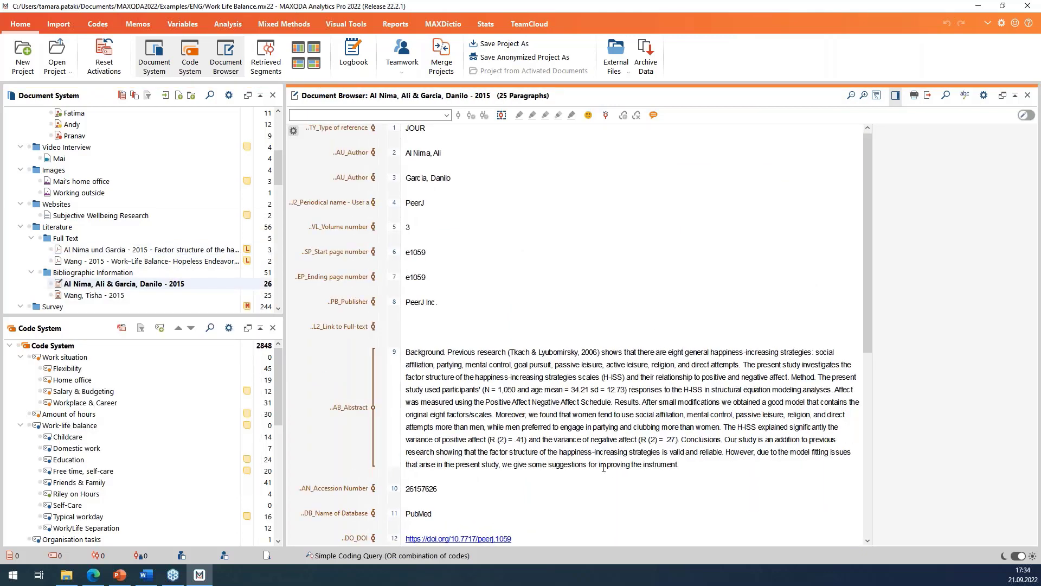
# Step: Open the survey response RESP02 from the Survey folder to view its coded answers
pyautogui.scroll(-2, 147, 280)
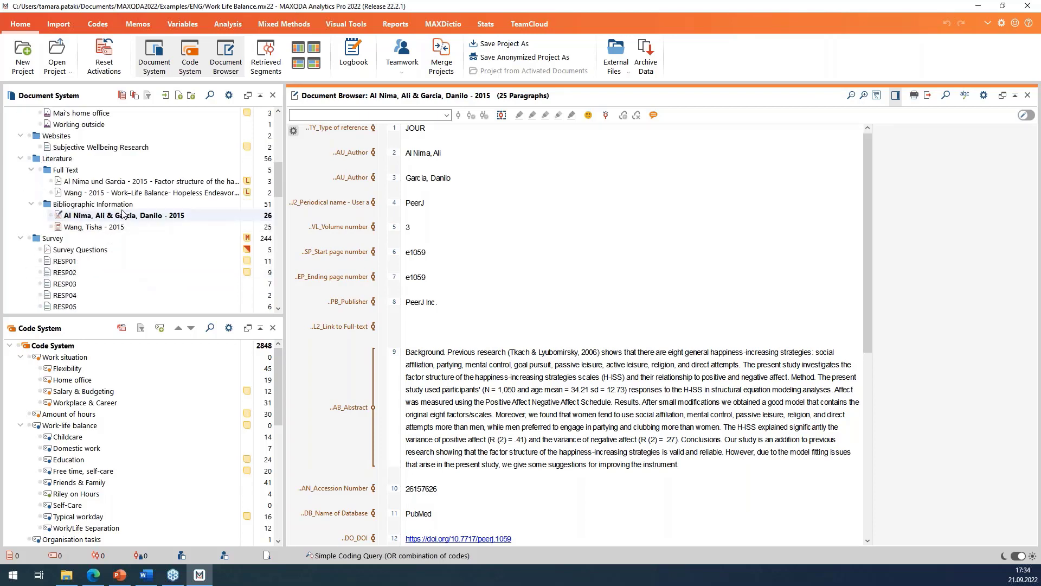
pyautogui.scroll(-1, 145, 206)
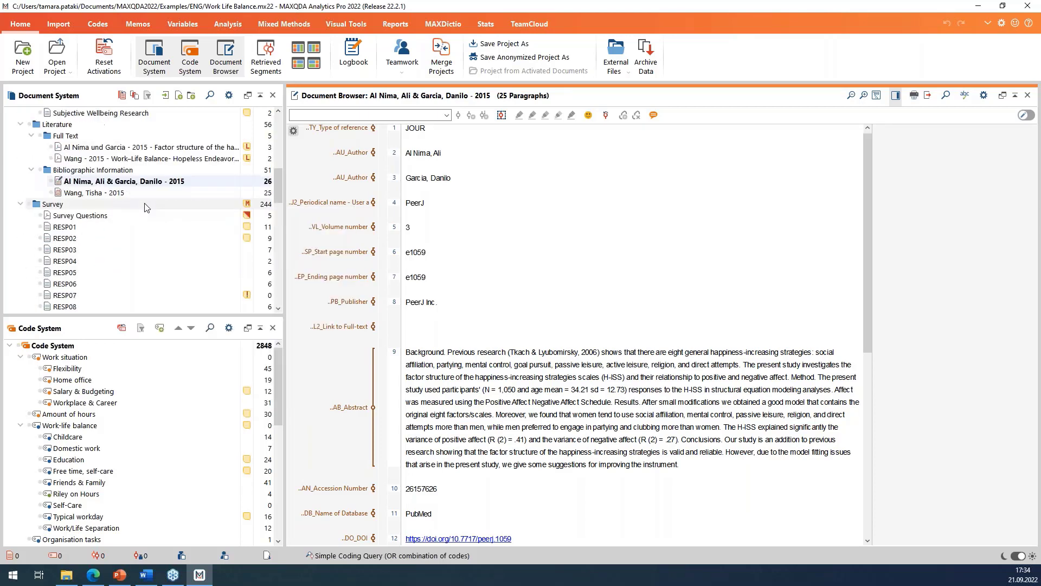
pyautogui.doubleClick(91, 239)
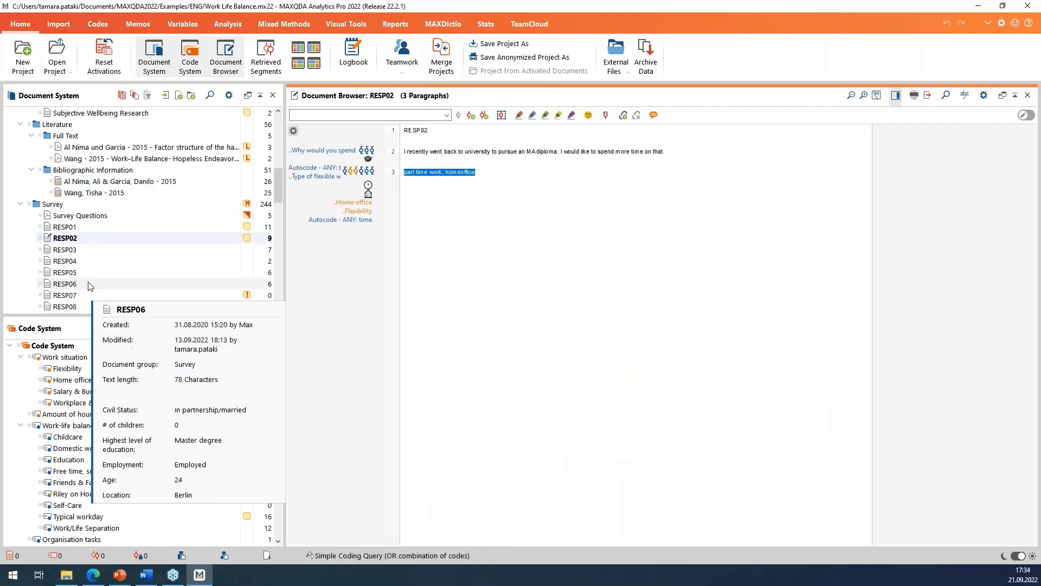
# Step: Expand the YouTube folder below the survey responses, and the Twitter data folder with its Tweets subfolder
pyautogui.scroll(-15, 92, 279)
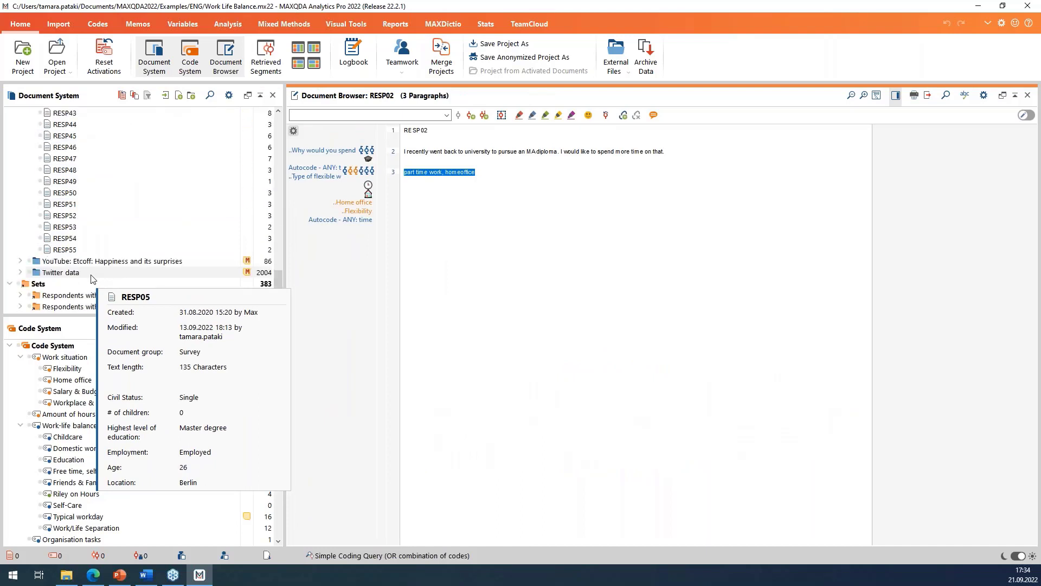
pyautogui.click(21, 261)
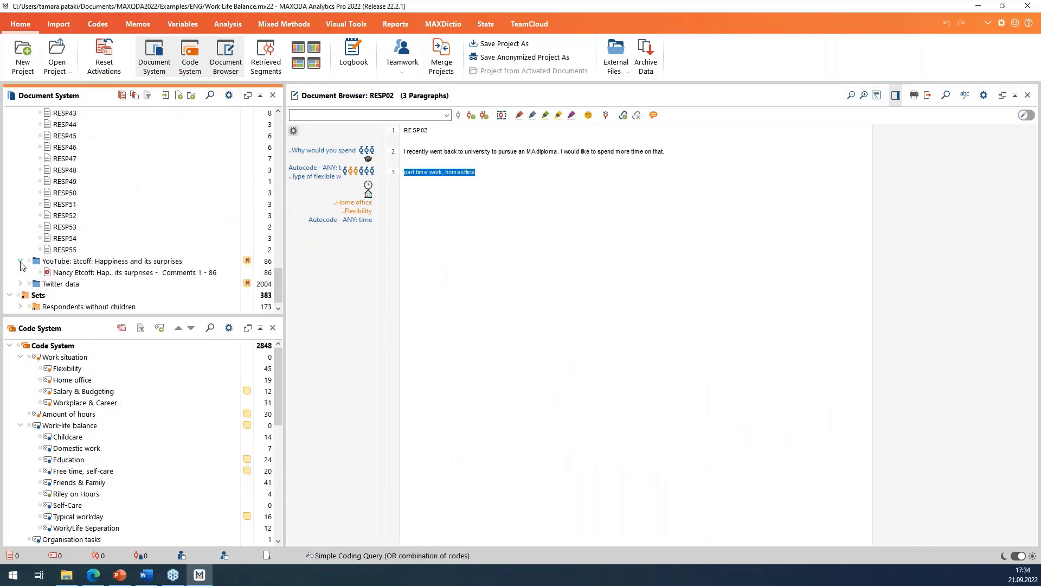
pyautogui.click(20, 283)
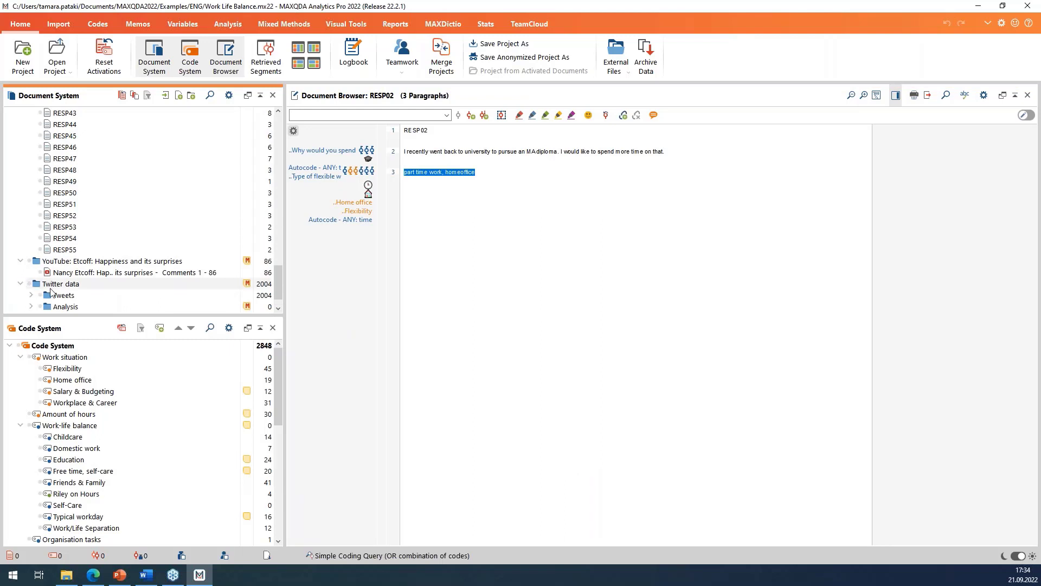
pyautogui.scroll(-1, 52, 291)
pyautogui.click(31, 261)
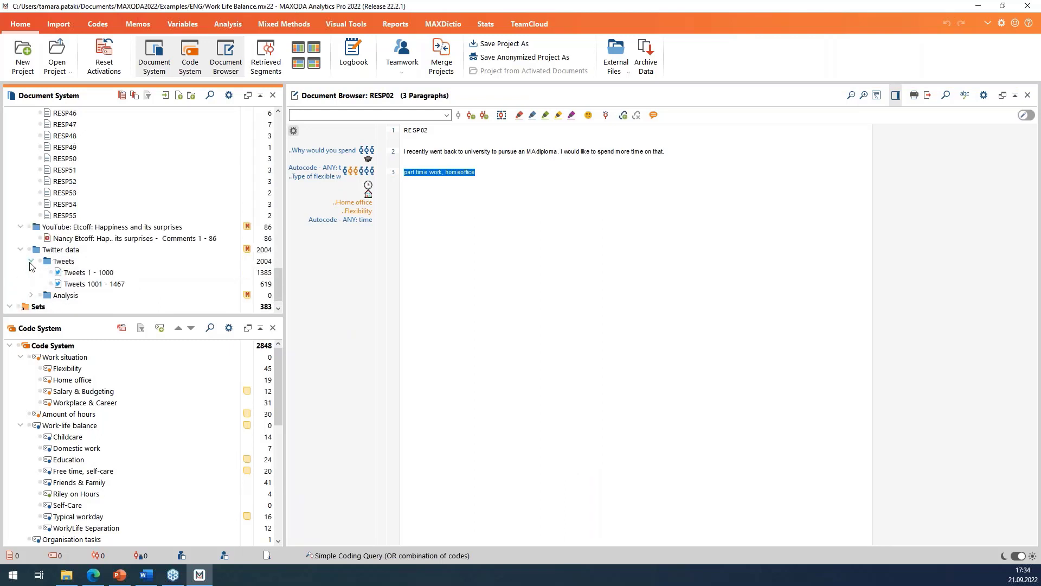
# Step: Open the document Tweets 1 - 1000, hide its sidebar and examine the coded tweets and the table's data columns
pyautogui.doubleClick(83, 273)
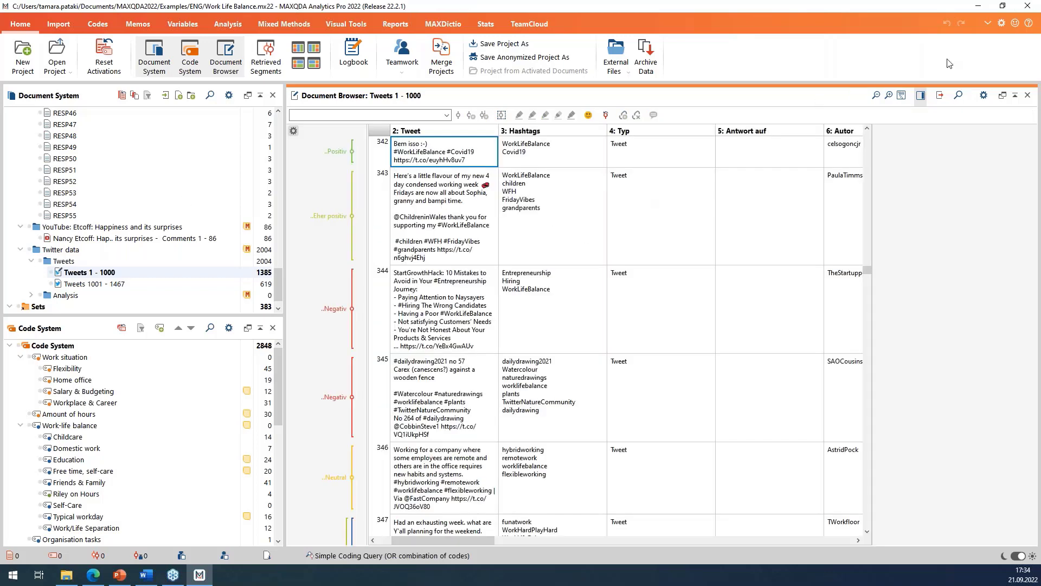
pyautogui.click(921, 97)
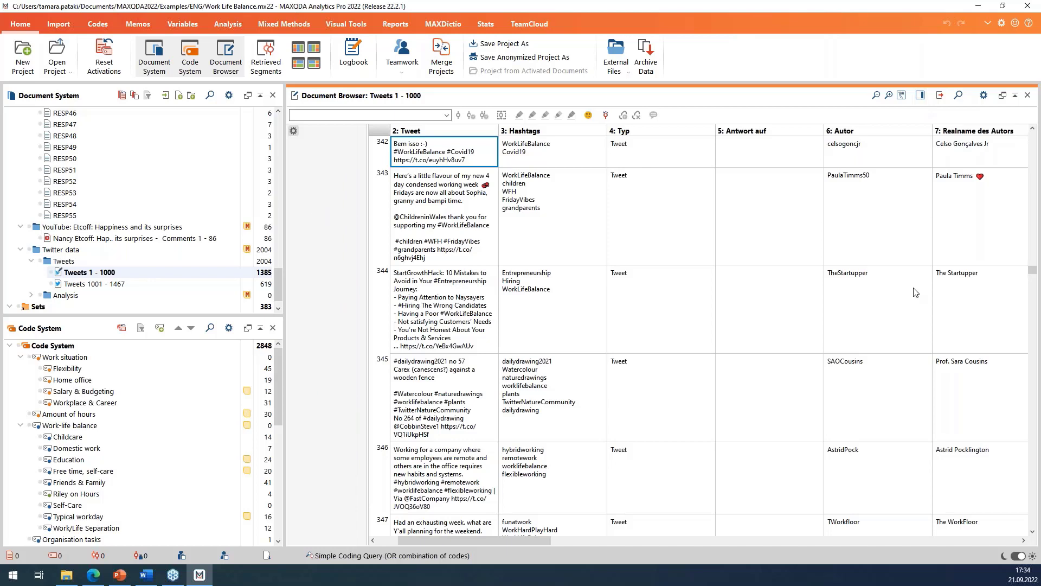
pyautogui.scroll(3, 383, 231)
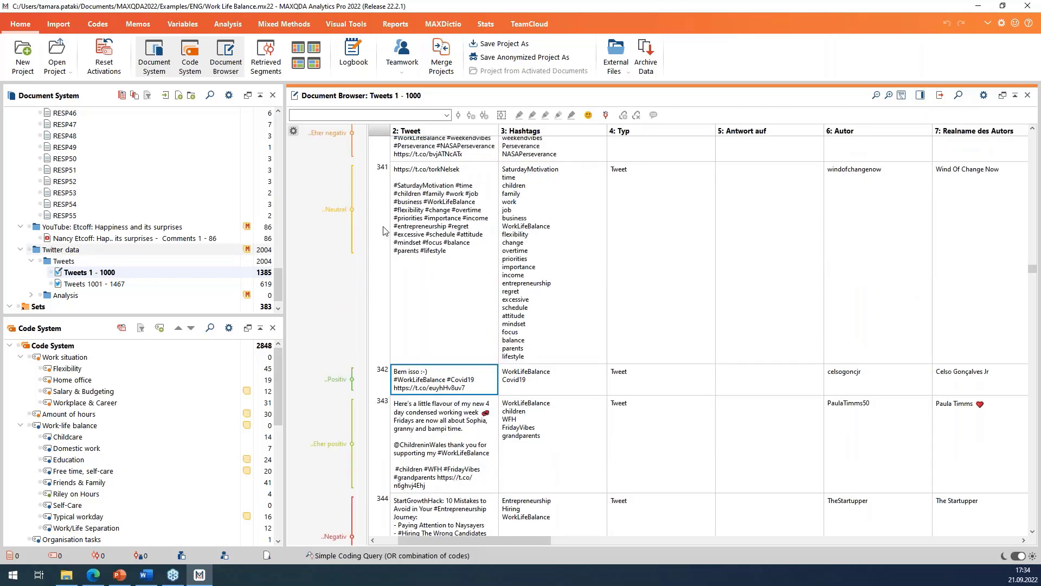
pyautogui.scroll(5, 613, 228)
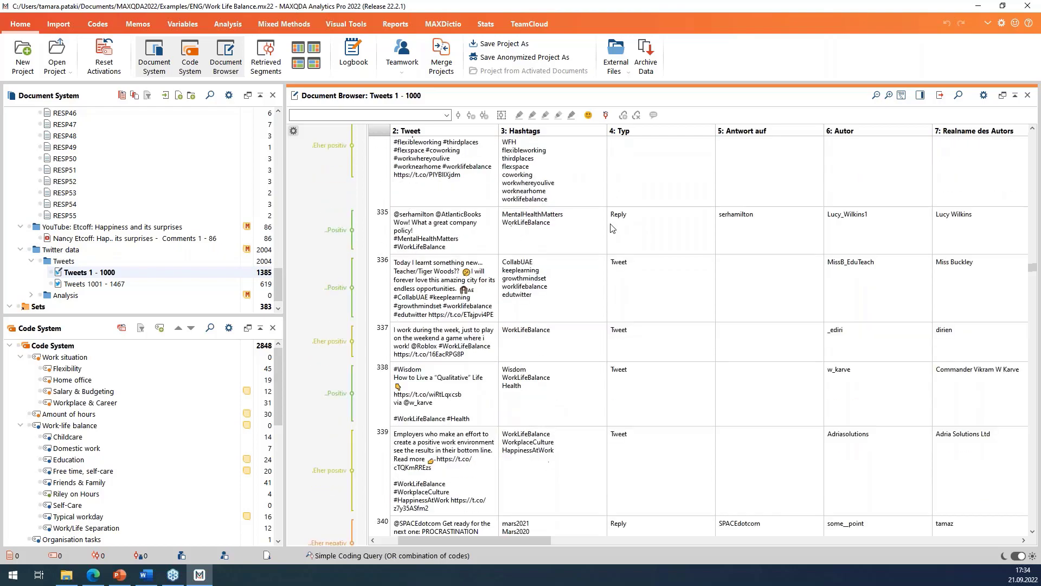
pyautogui.scroll(15, 613, 228)
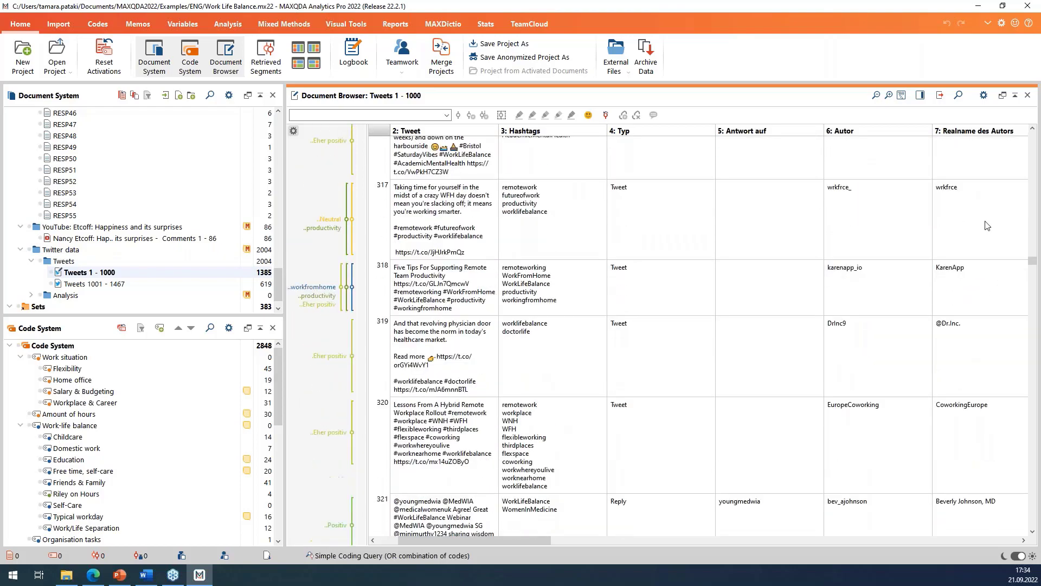
pyautogui.click(1033, 215)
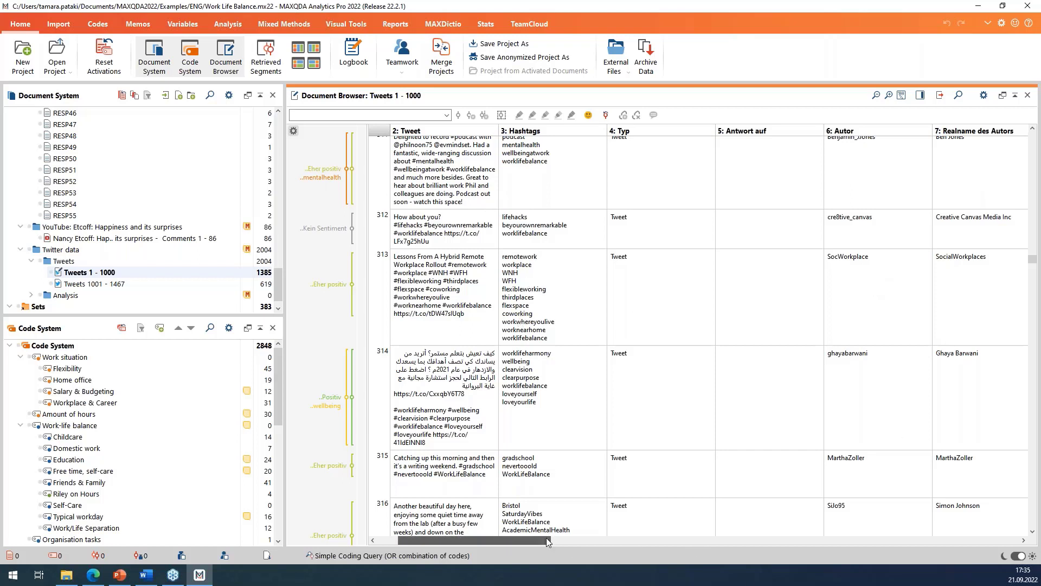
pyautogui.moveTo(546, 537); pyautogui.dragTo(722, 519)
pyautogui.hscroll(-2, 508, 502)
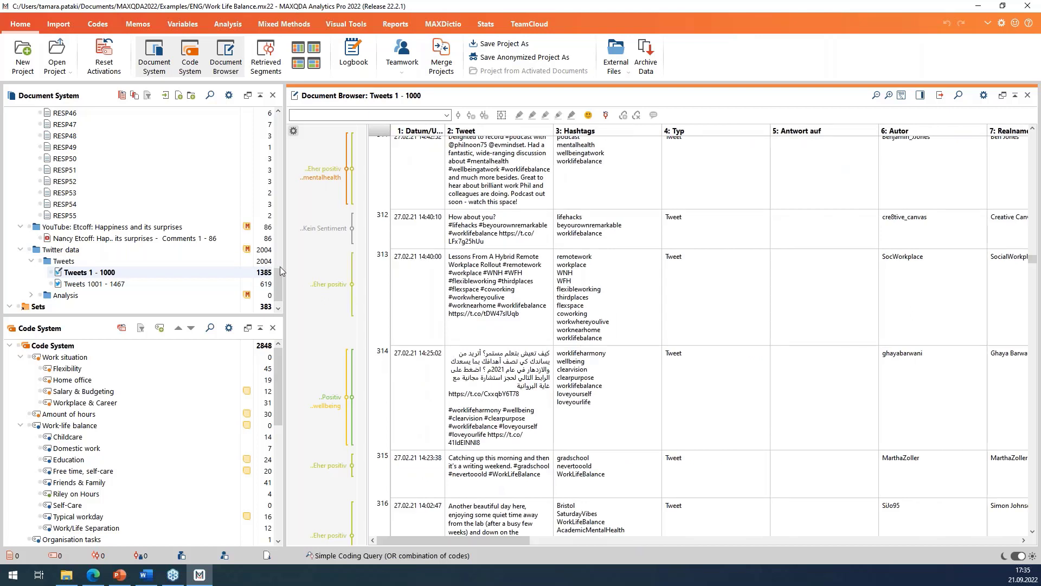
# Step: Open the YouTube comments document with comments 1 - 86 and return to the start of the document list
pyautogui.doubleClick(158, 239)
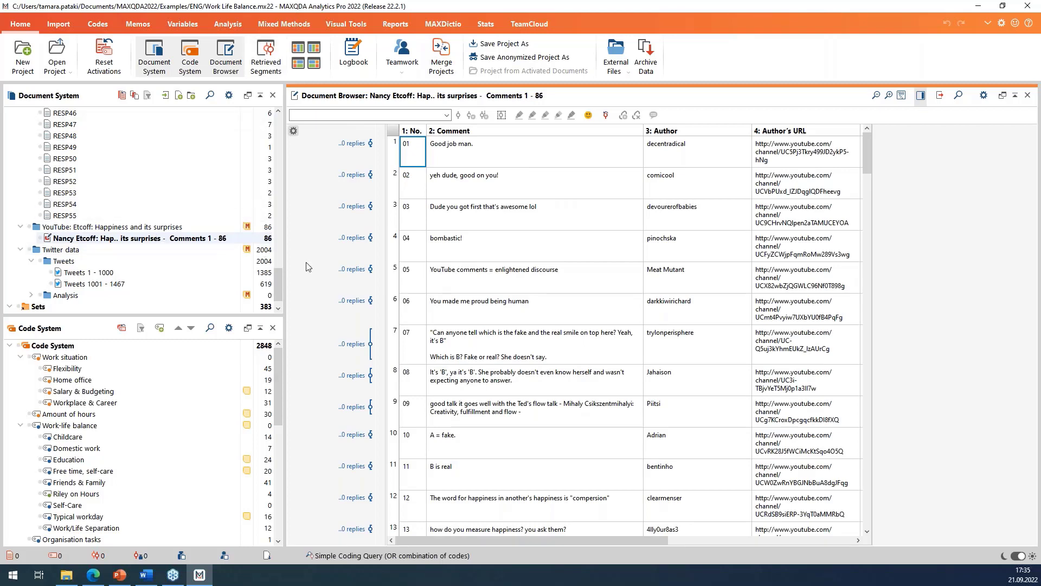
pyautogui.moveTo(282, 288); pyautogui.dragTo(274, 122)
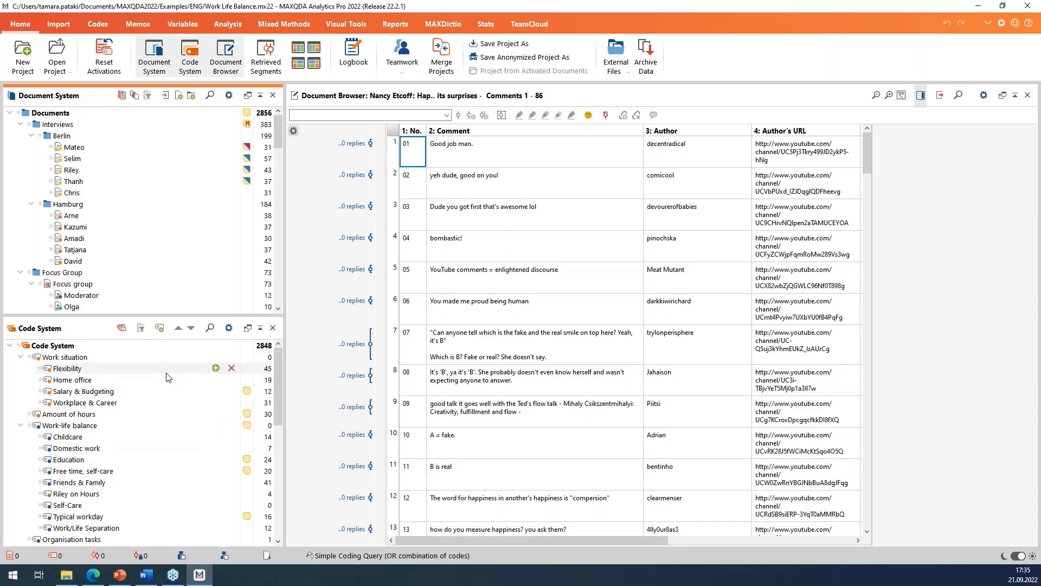
pyautogui.moveTo(167, 376)
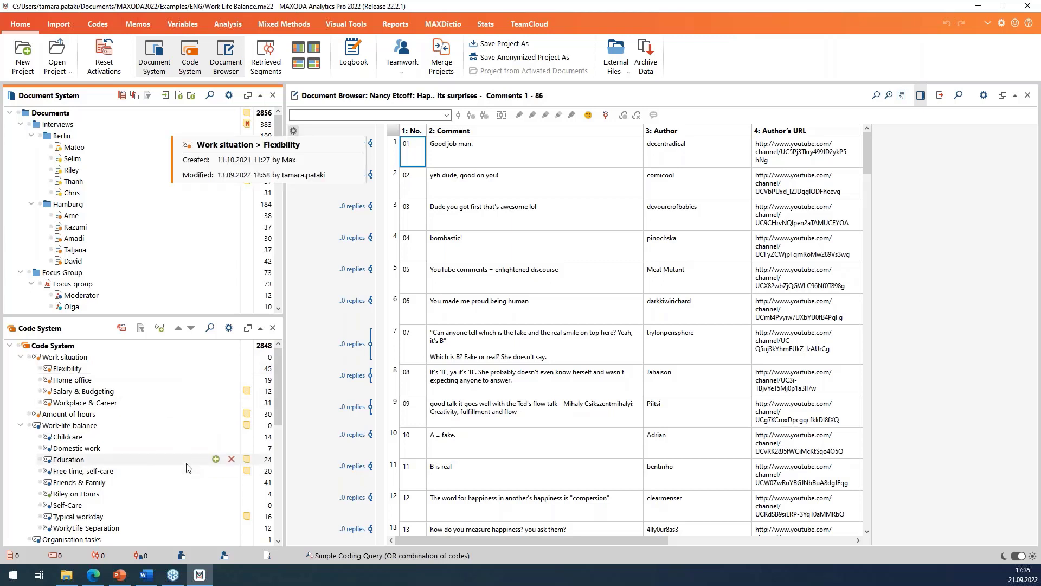
pyautogui.moveTo(187, 467)
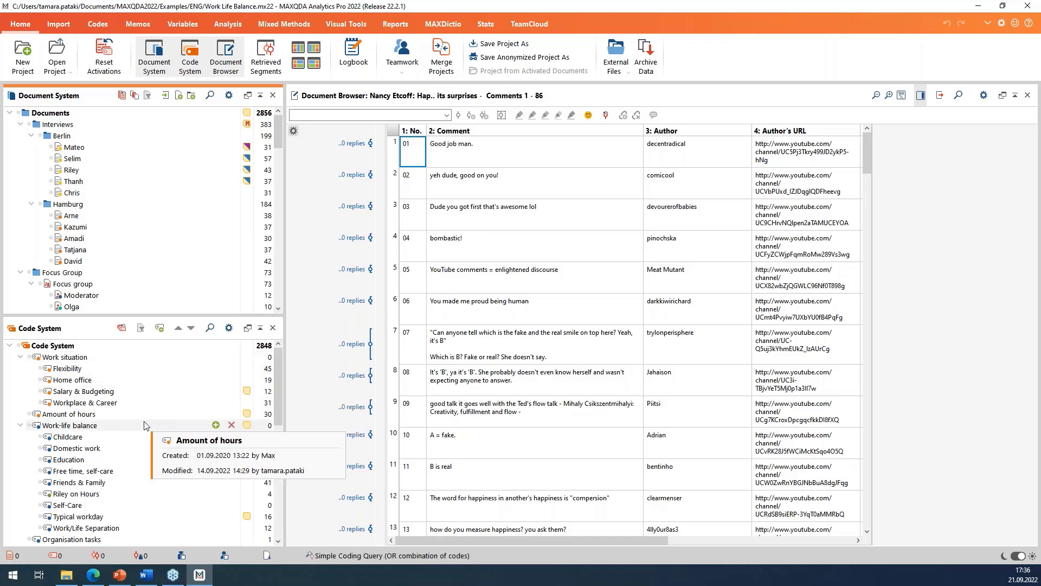
# Step: Look over the code system and add a new top-level code named Literature Review
pyautogui.scroll(-1, 145, 424)
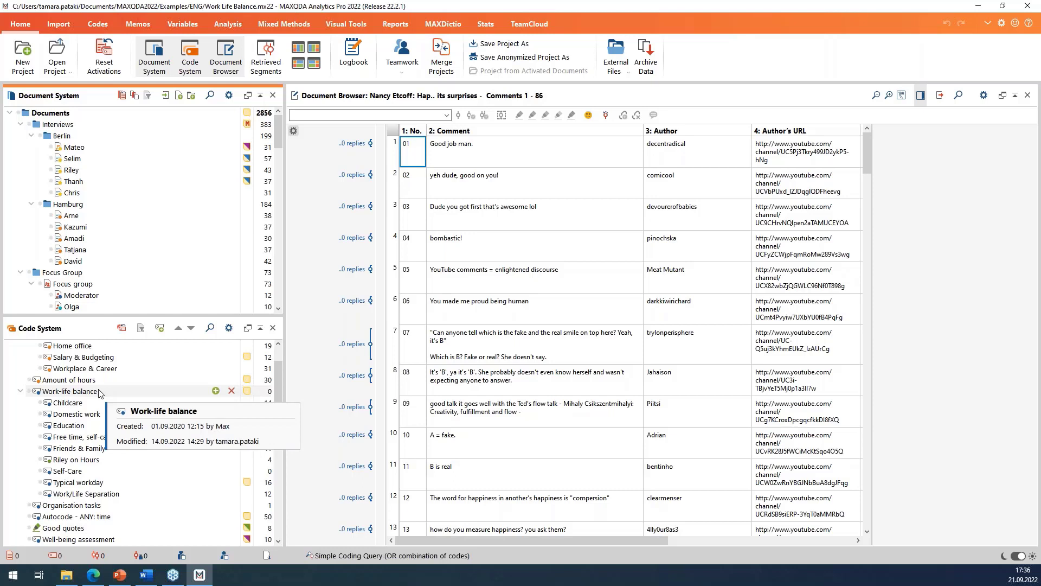
pyautogui.scroll(-1, 119, 434)
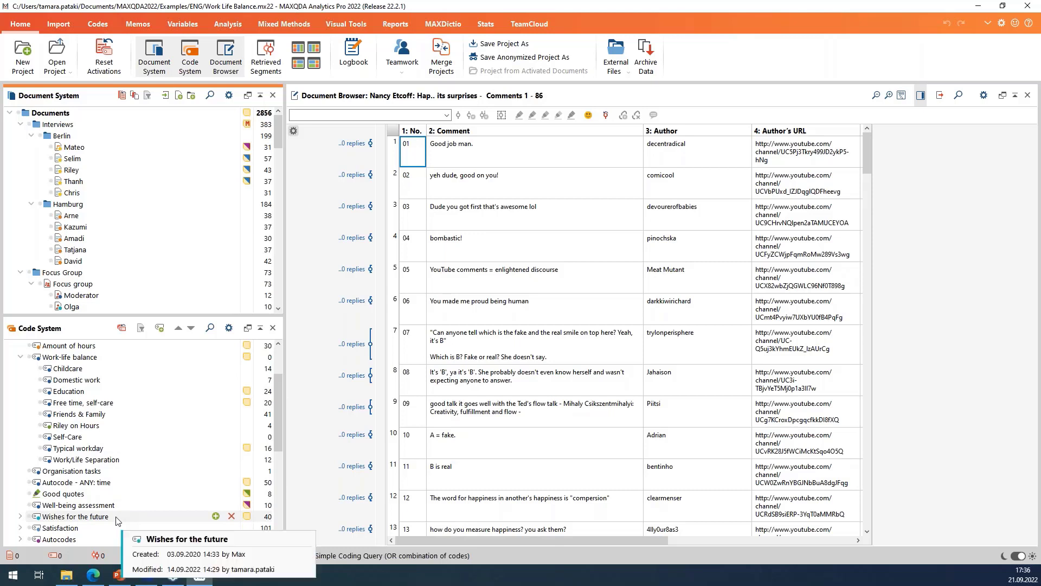
pyautogui.scroll(2, 116, 520)
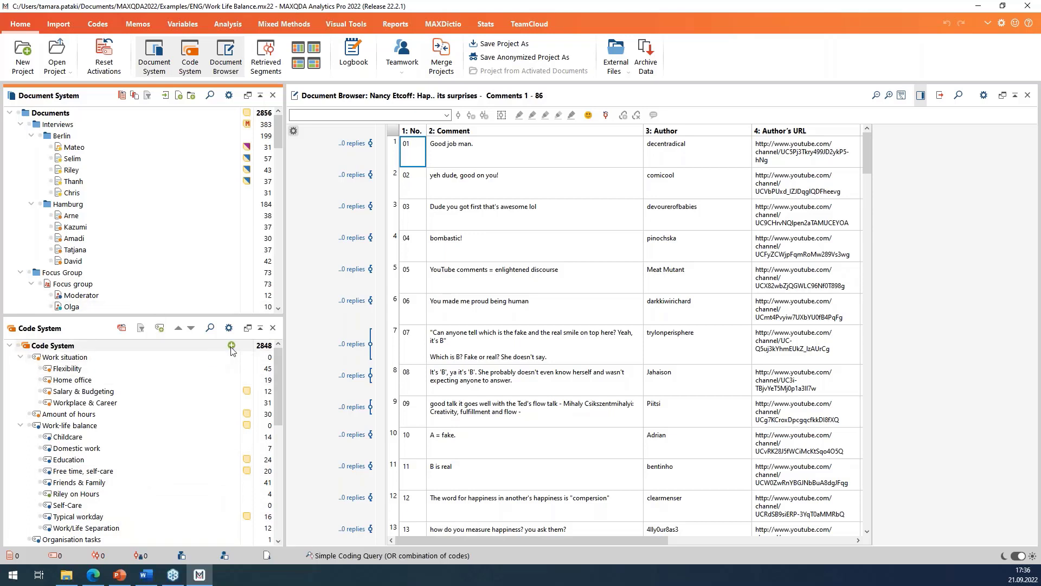
pyautogui.click(232, 346)
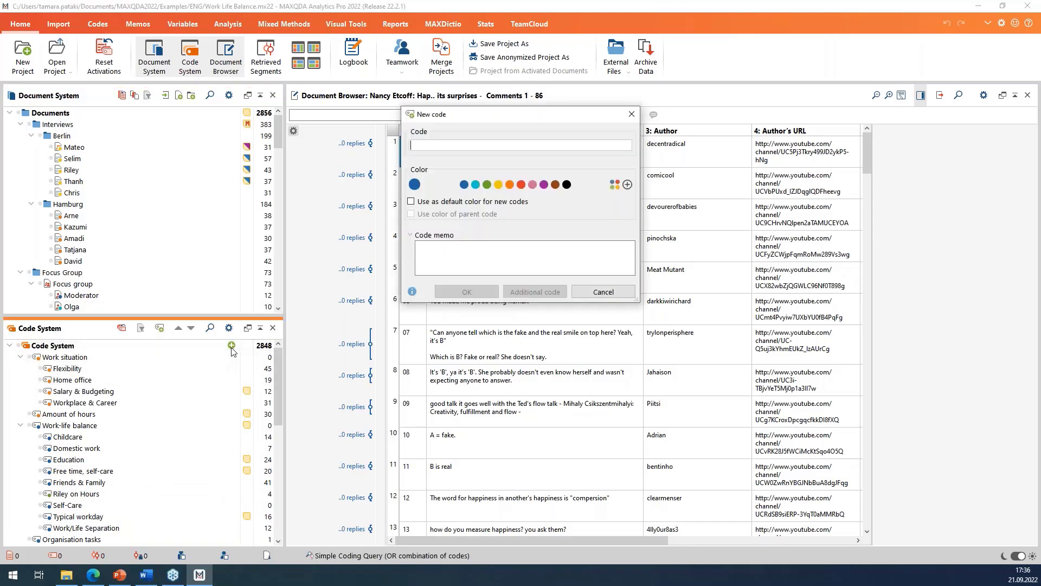
pyautogui.write('Literatur')
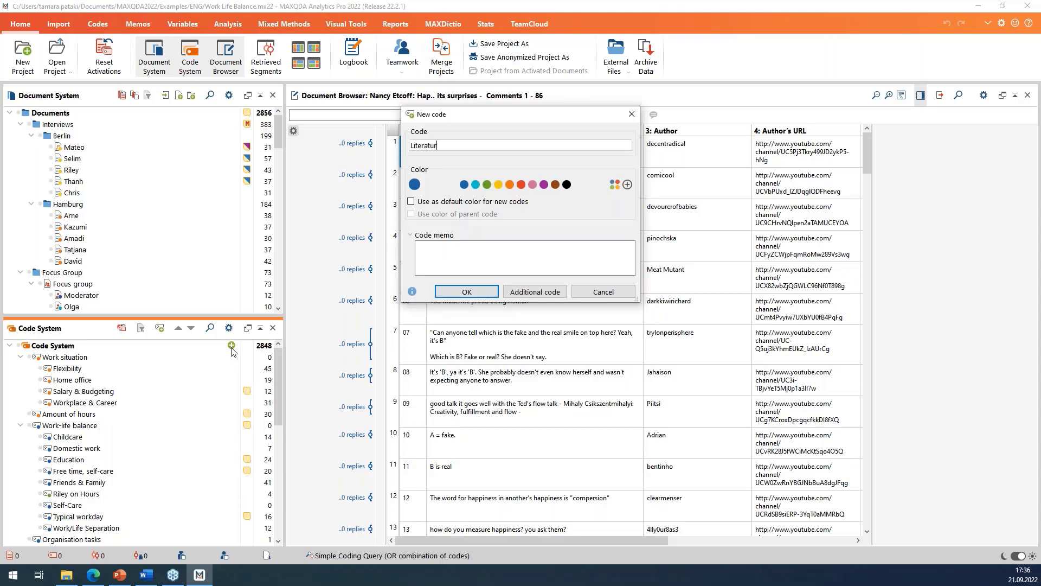
pyautogui.write('e Review')
pyautogui.click(440, 292)
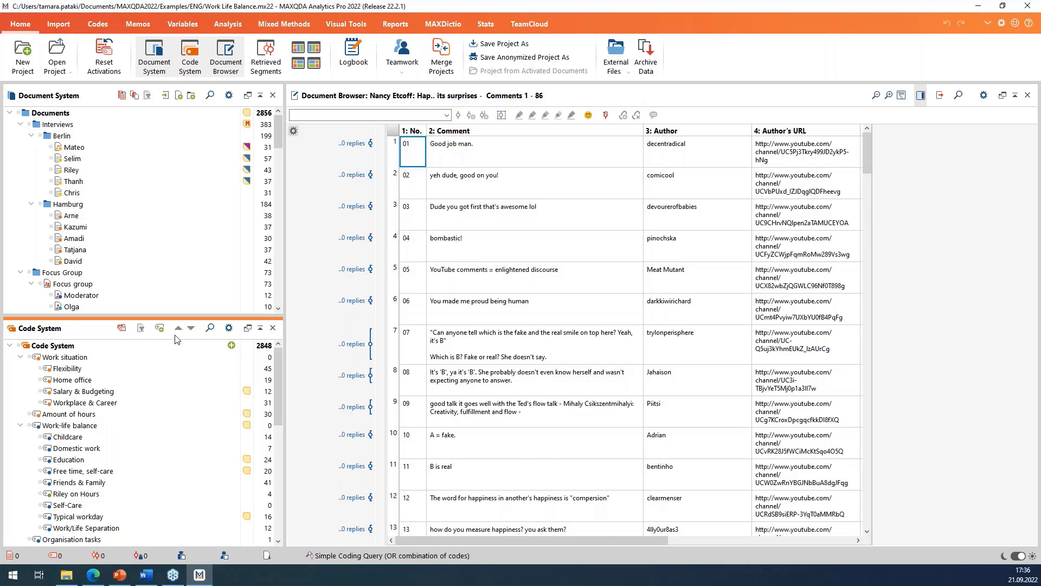
# Step: Add a top-level code named Methods and move the Work situation code with its subcodes under Literature Review
pyautogui.click(232, 345)
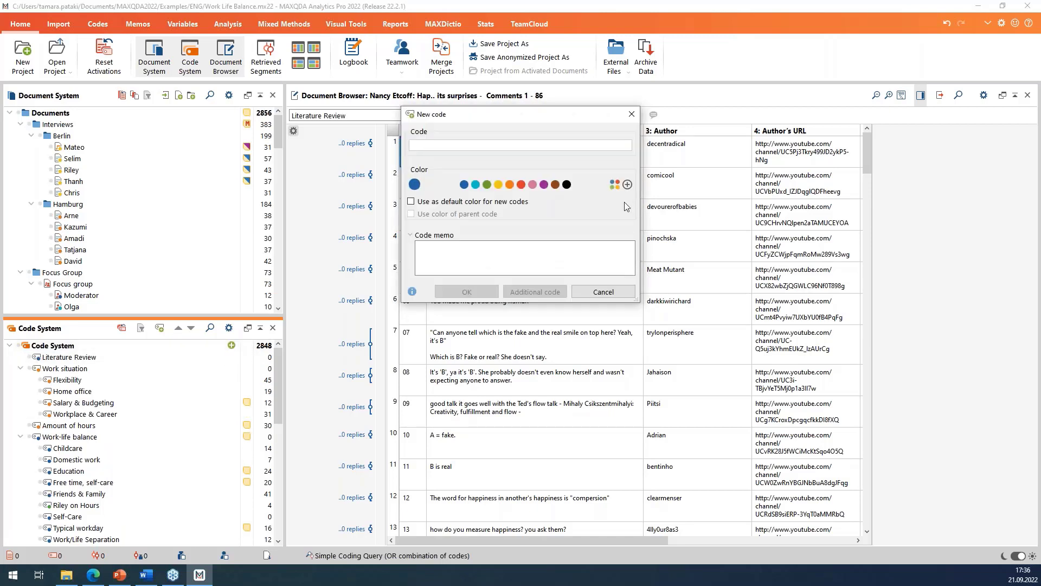
pyautogui.write('Methods')
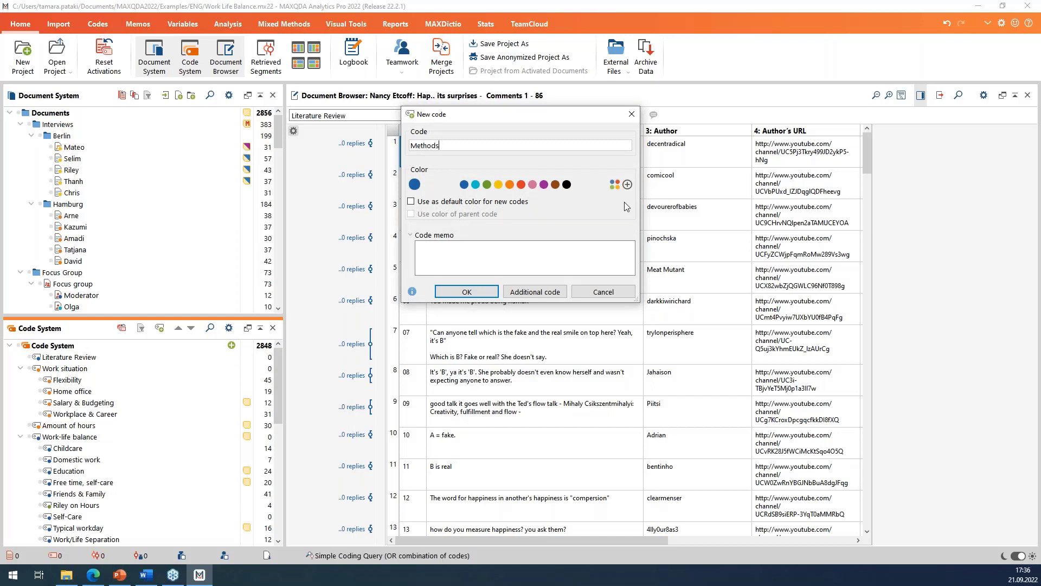
pyautogui.press('Return')
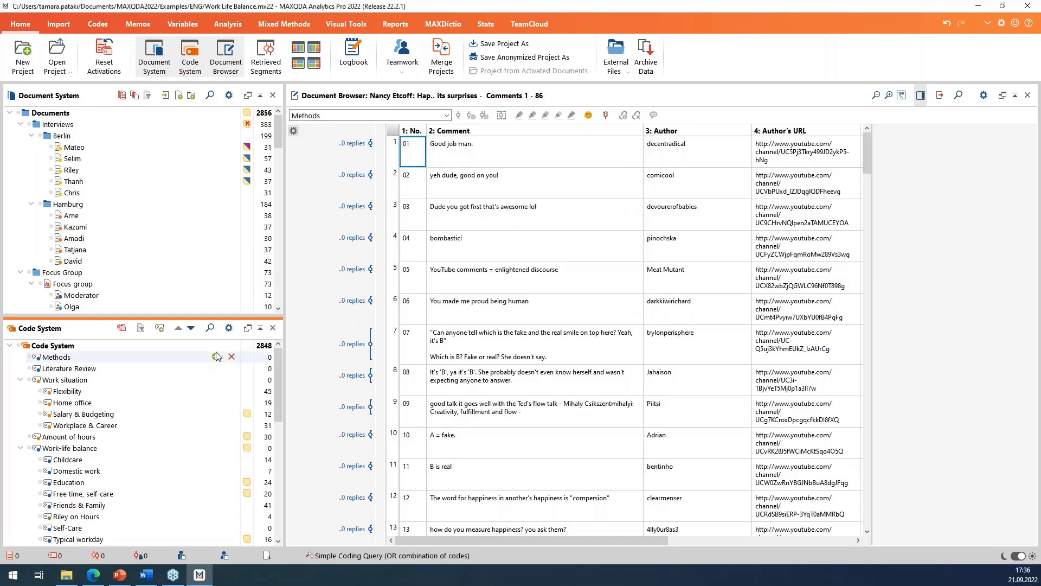
pyautogui.click(312, 350)
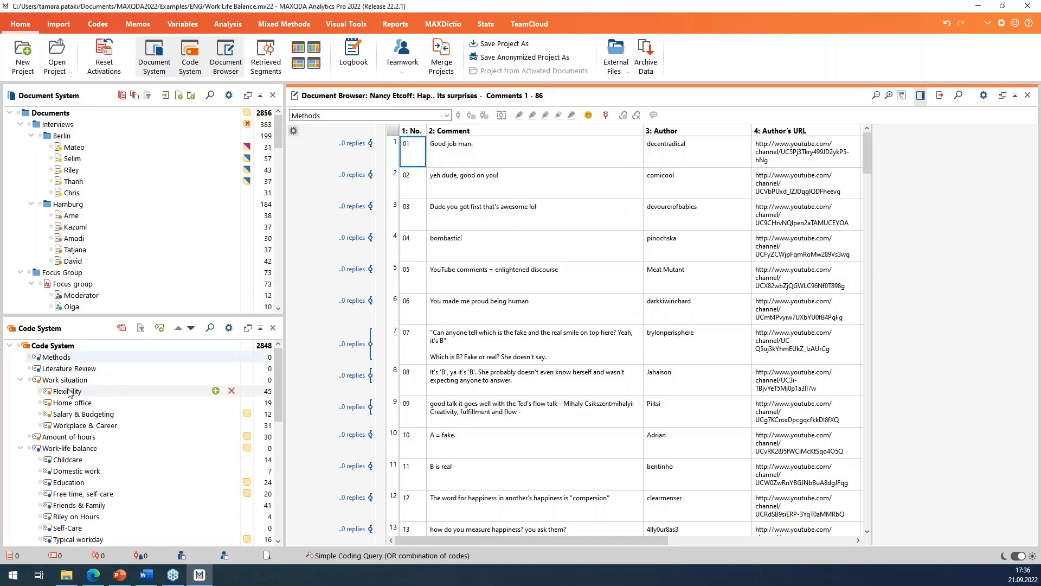
pyautogui.moveTo(69, 392); pyautogui.dragTo(72, 369)
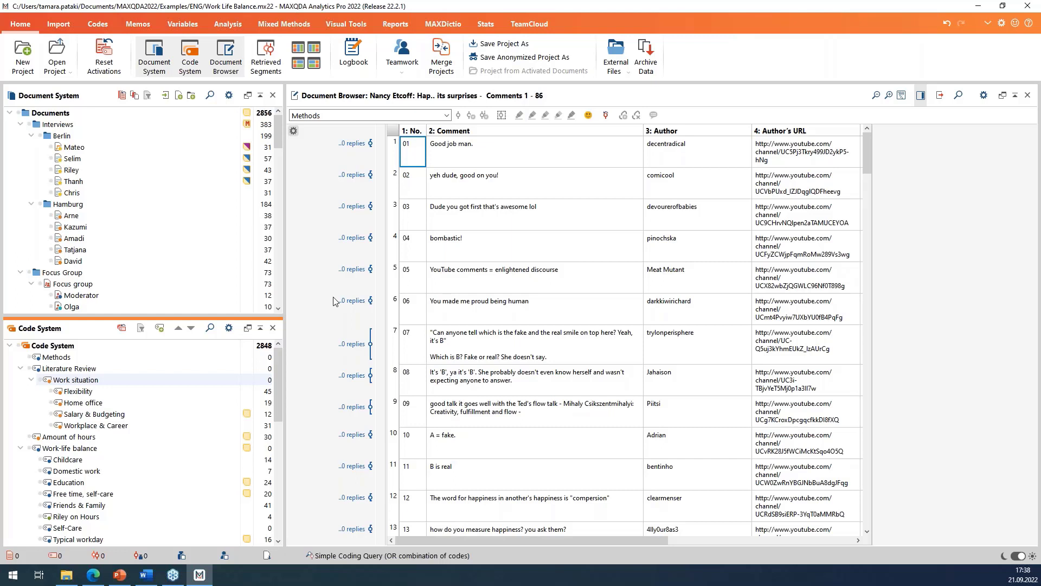
# Step: Open the case summary memo of the first Berlin interview, expand its document summary to read it, and close the memo
pyautogui.moveTo(246, 149)
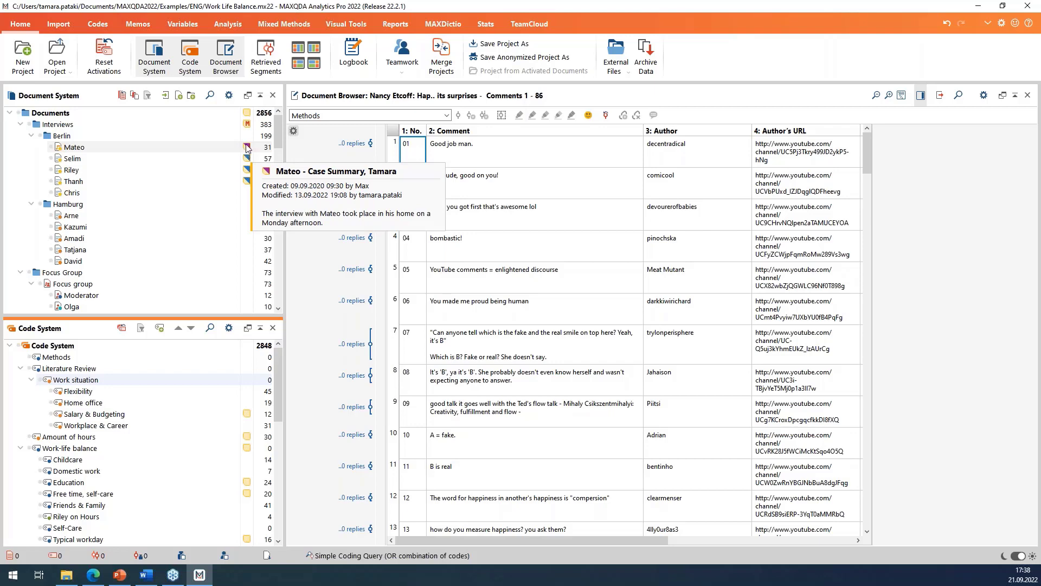
pyautogui.moveTo(248, 127)
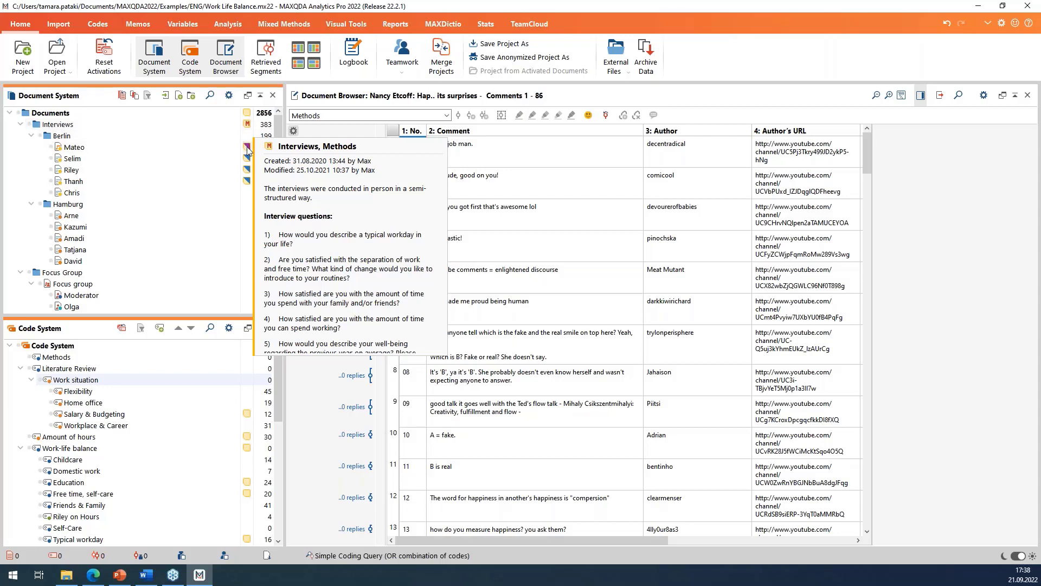
pyautogui.doubleClick(247, 147)
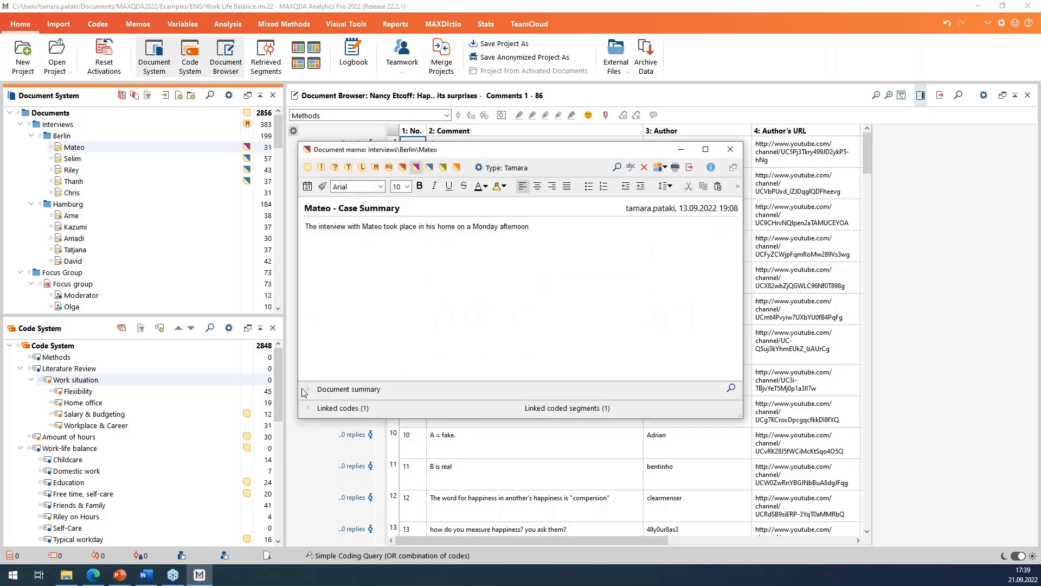
pyautogui.click(307, 388)
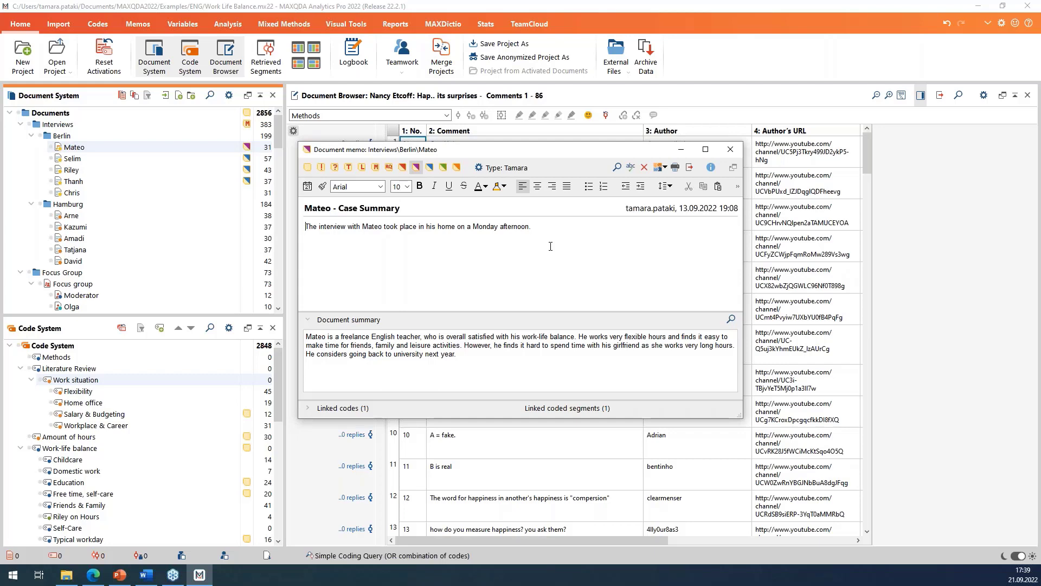
pyautogui.click(730, 154)
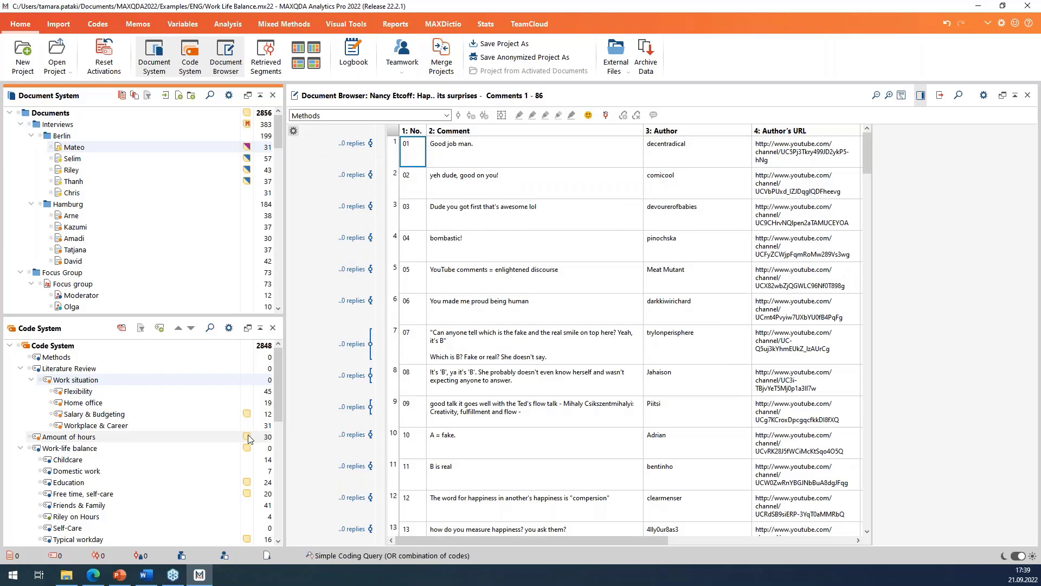
# Step: Open the code memo of Amount of hours, move its window aside to read the definition and summary, and close it
pyautogui.doubleClick(247, 435)
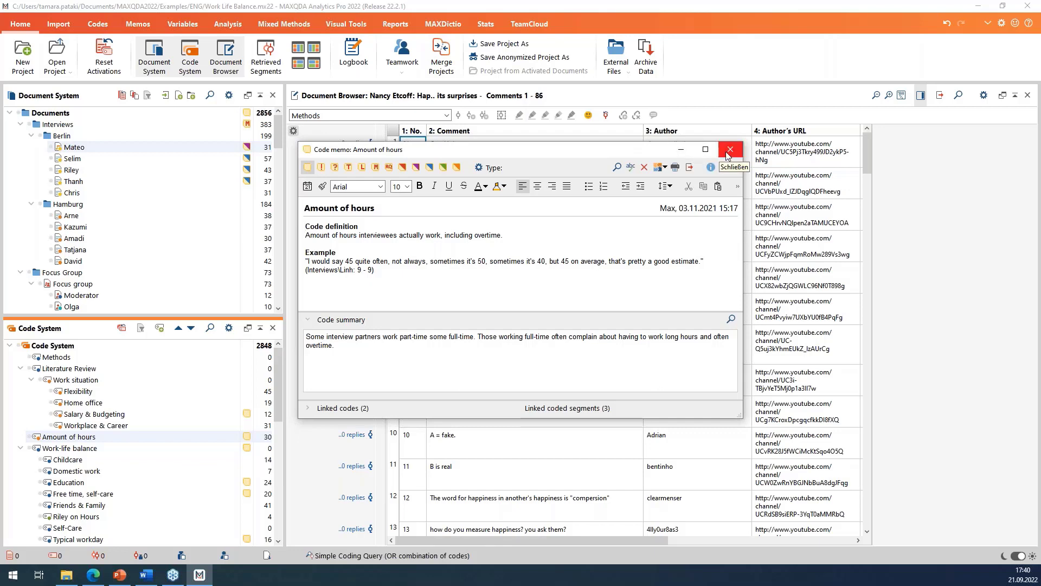
pyautogui.moveTo(666, 153); pyautogui.dragTo(902, 71)
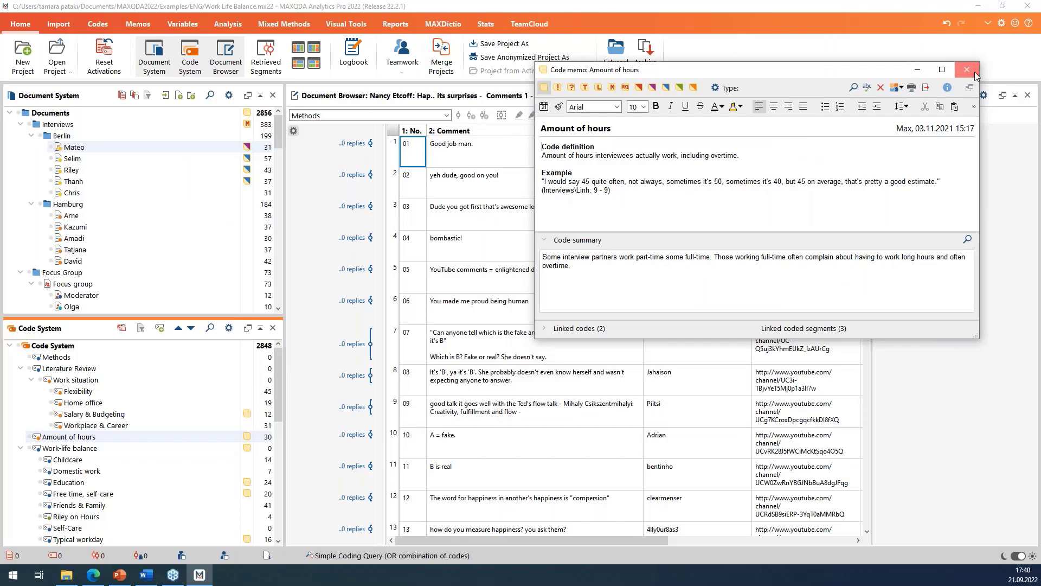
pyautogui.click(966, 69)
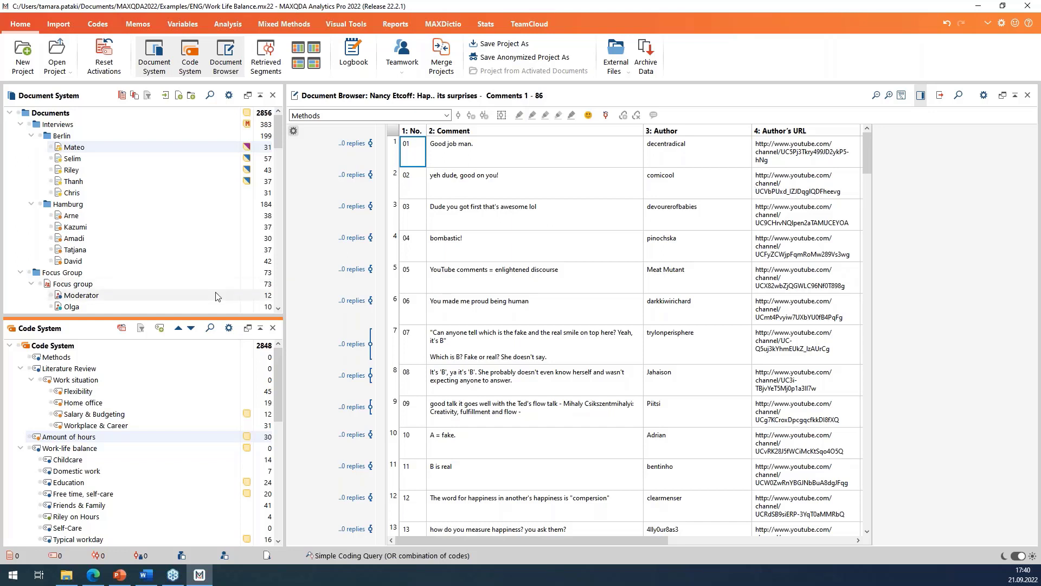
# Step: Show the Retrieved Segments window and activate all Interviews documents together with the Amount of hours code
pyautogui.moveTo(217, 286)
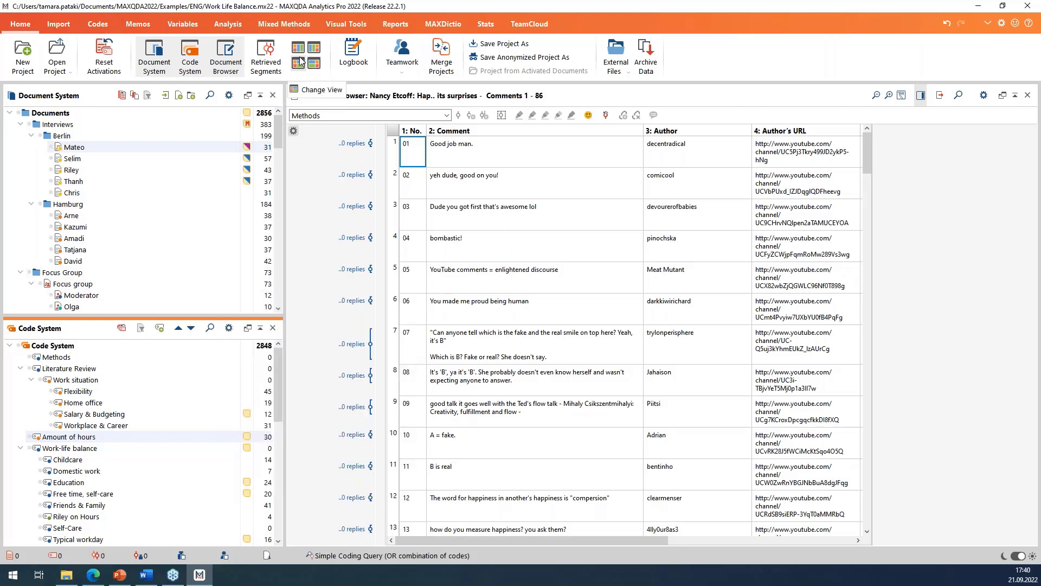
pyautogui.click(266, 54)
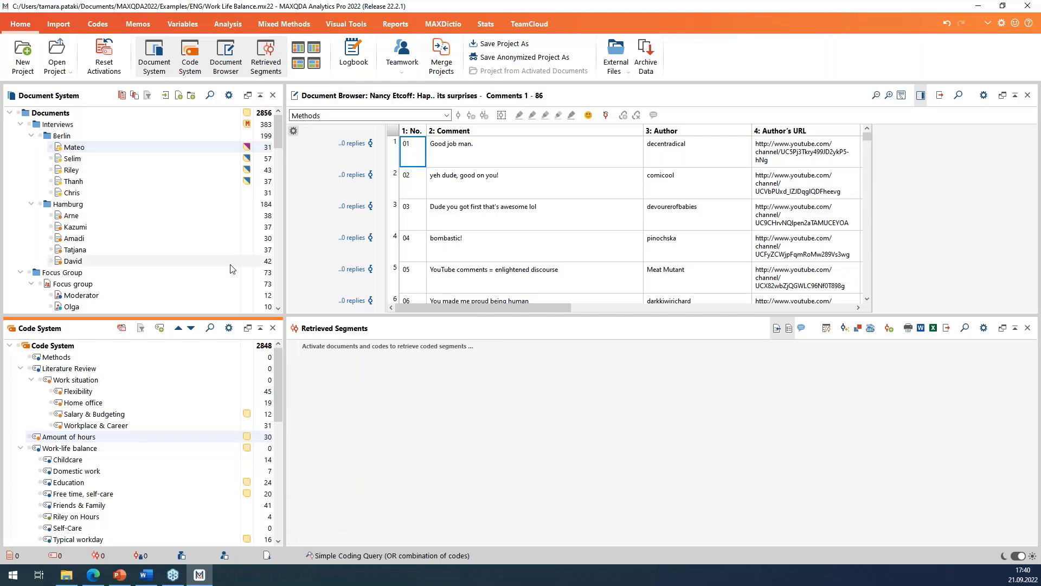
pyautogui.moveTo(139, 174)
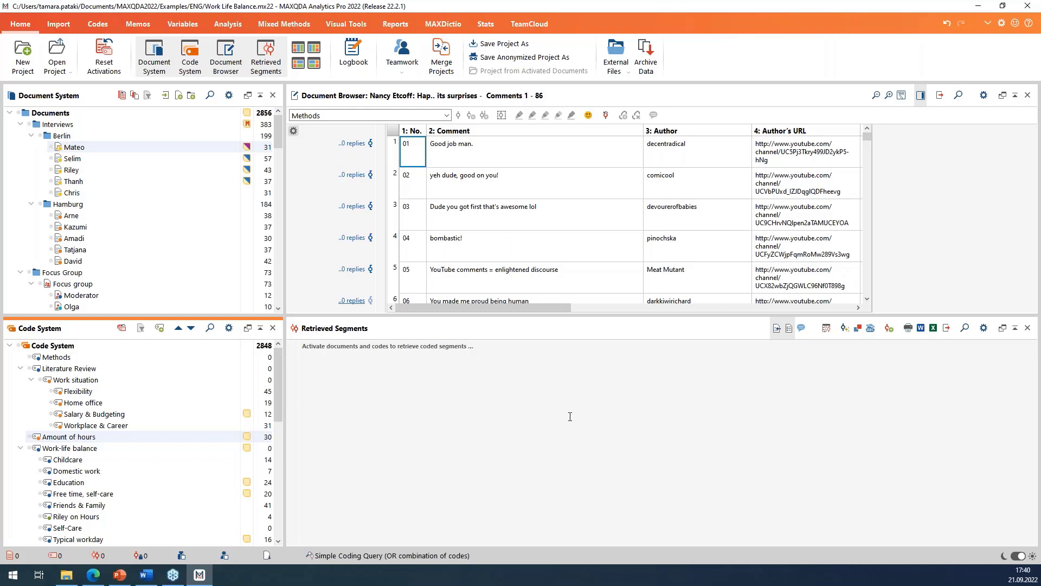
pyautogui.click(30, 125)
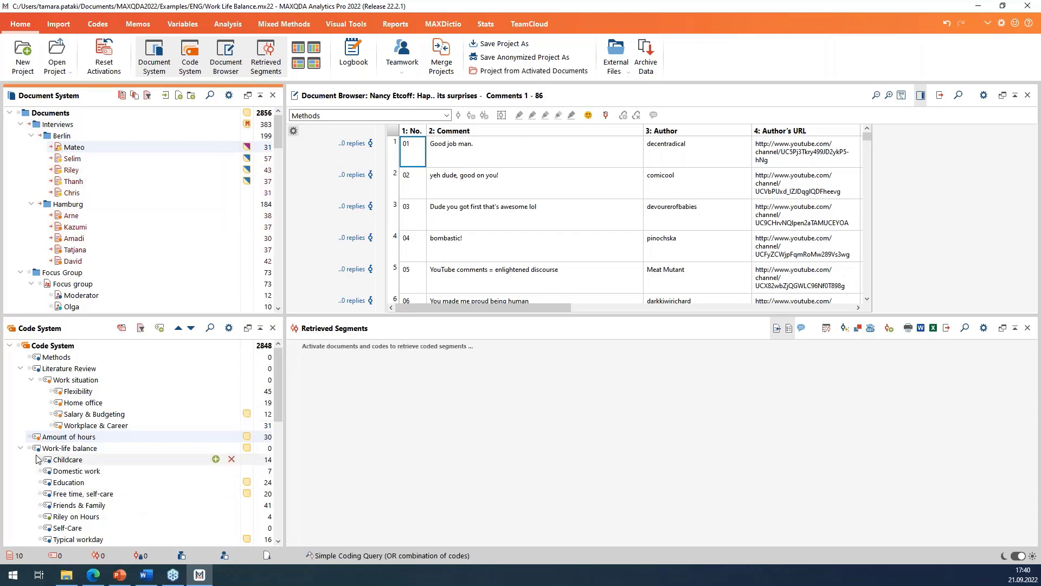
pyautogui.click(30, 439)
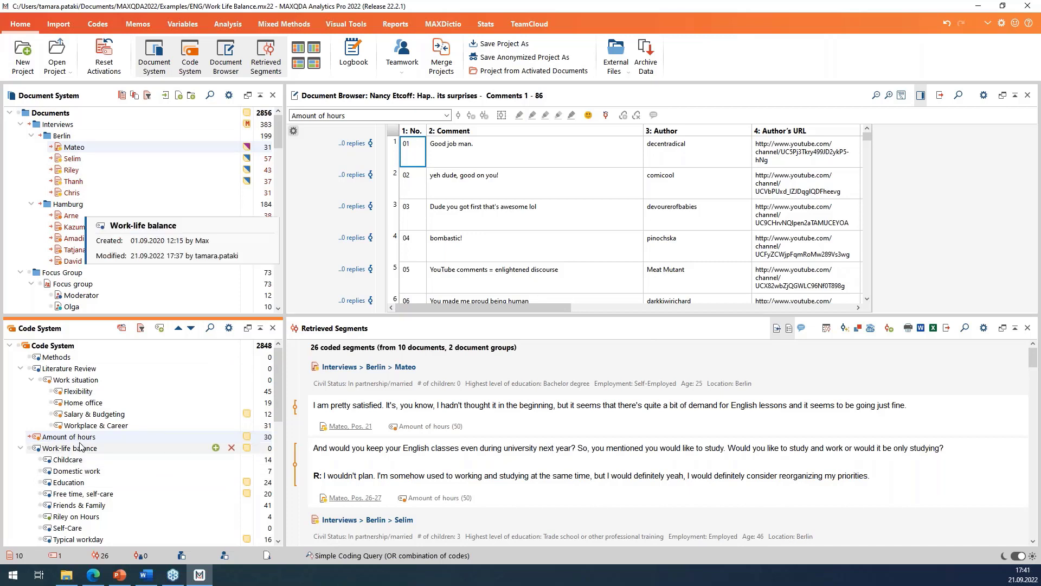
# Step: Read through the retrieved Amount of hours segments and reopen that code's memo for comparison
pyautogui.moveTo(82, 443)
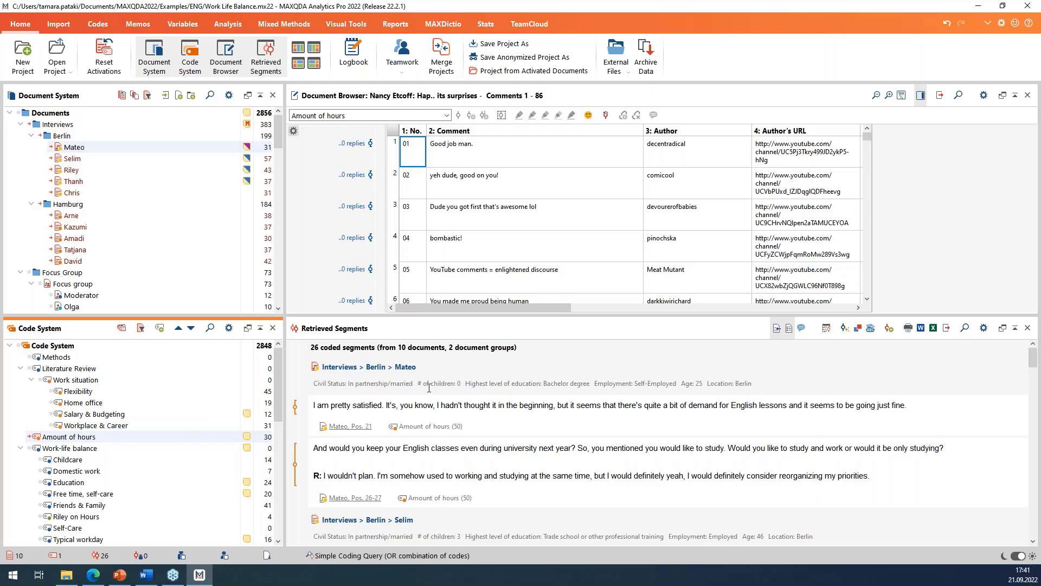
pyautogui.scroll(-10, 428, 387)
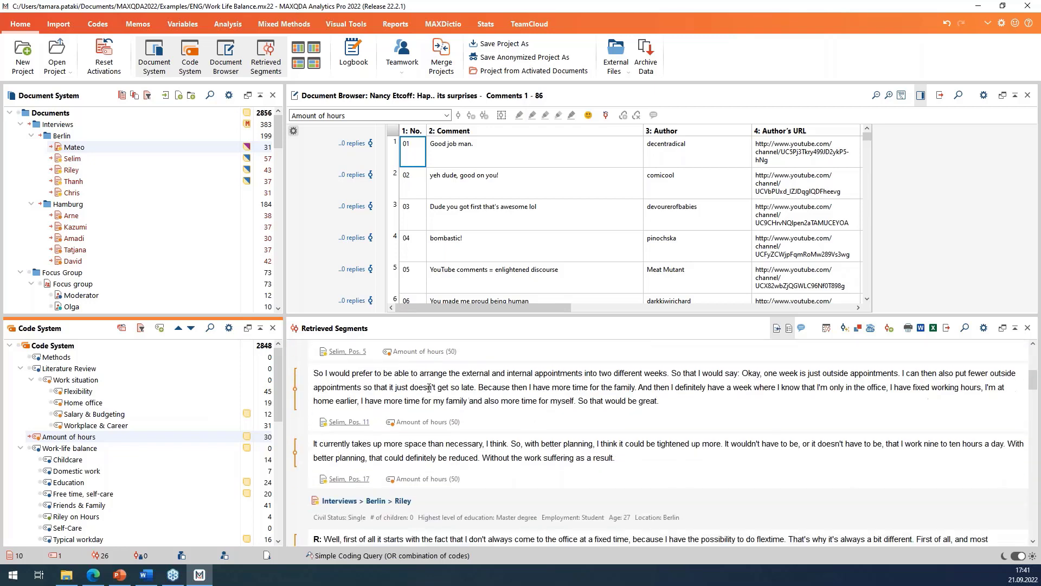
pyautogui.scroll(-10, 429, 388)
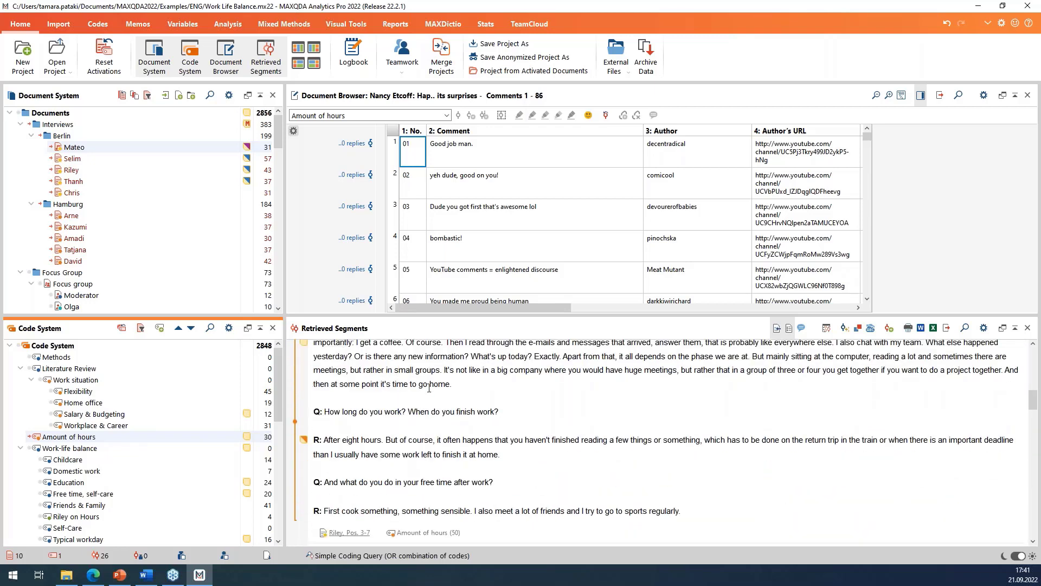
pyautogui.scroll(20, 429, 388)
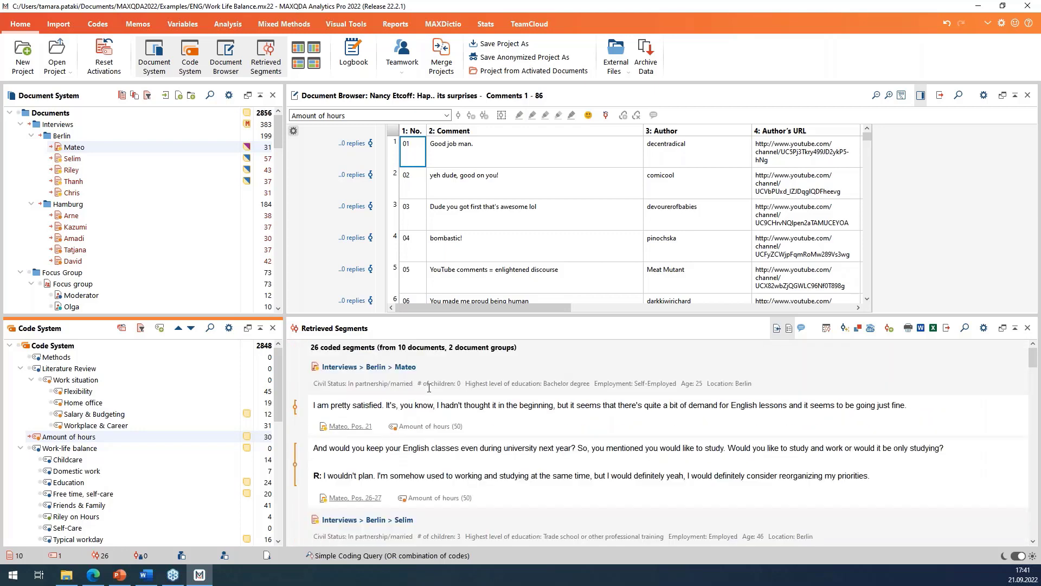
pyautogui.scroll(-5, 429, 388)
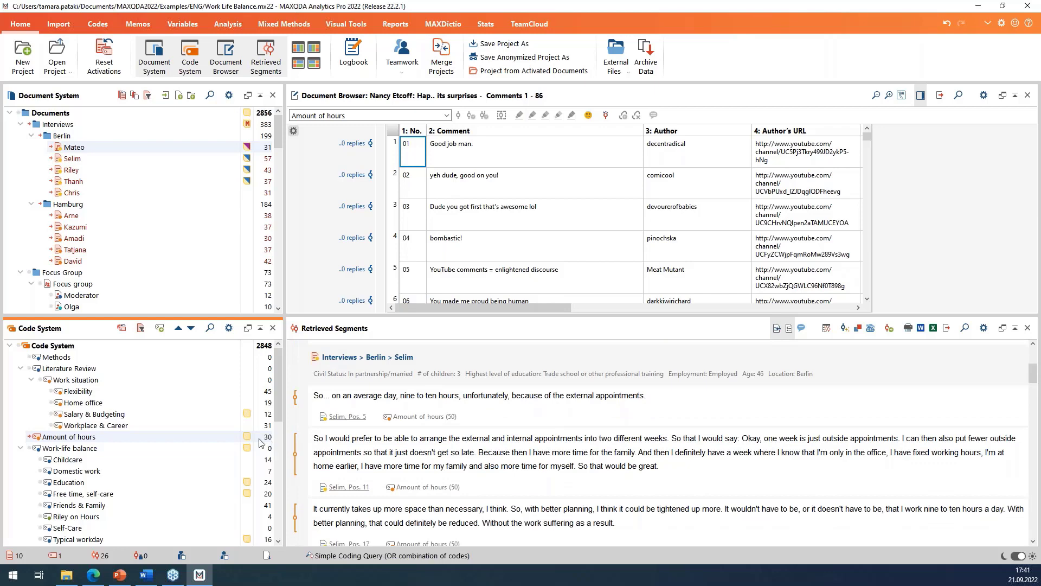
pyautogui.doubleClick(246, 440)
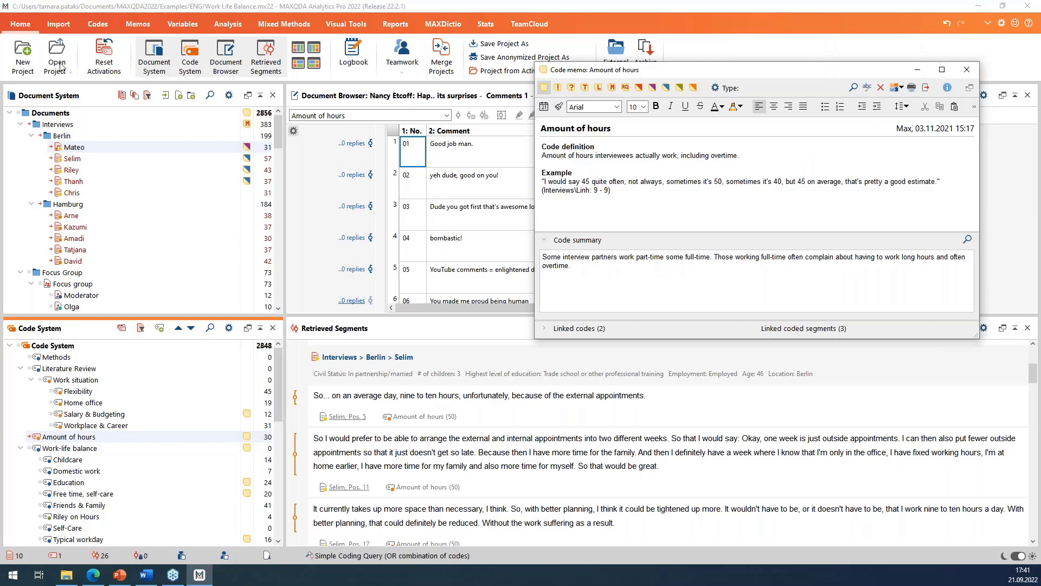
# Step: Open the Summary Grid, widen it, and view the Amount of hours segments and summaries for the first two Berlin interviews
pyautogui.click(227, 25)
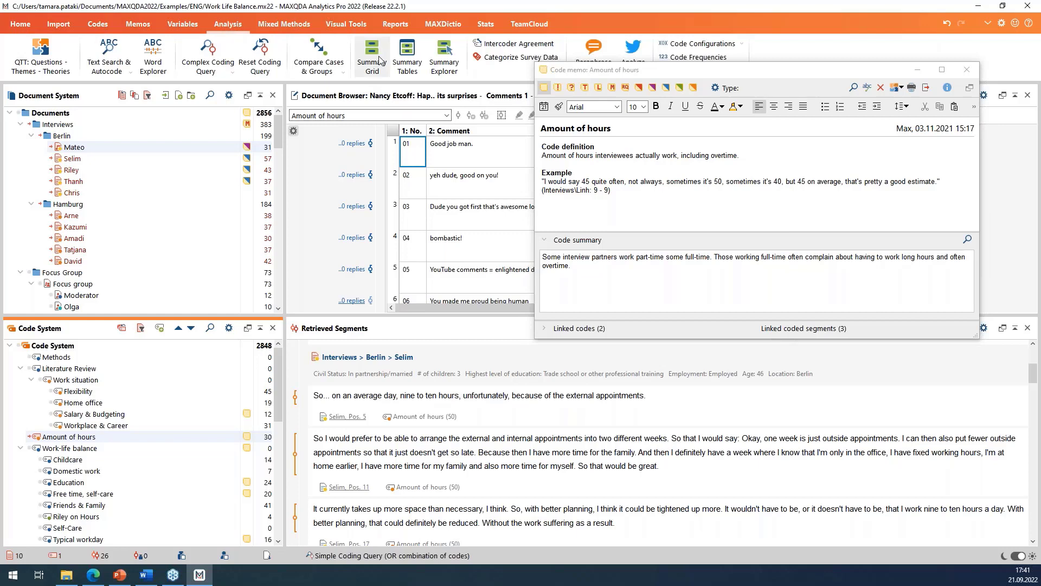
pyautogui.click(372, 56)
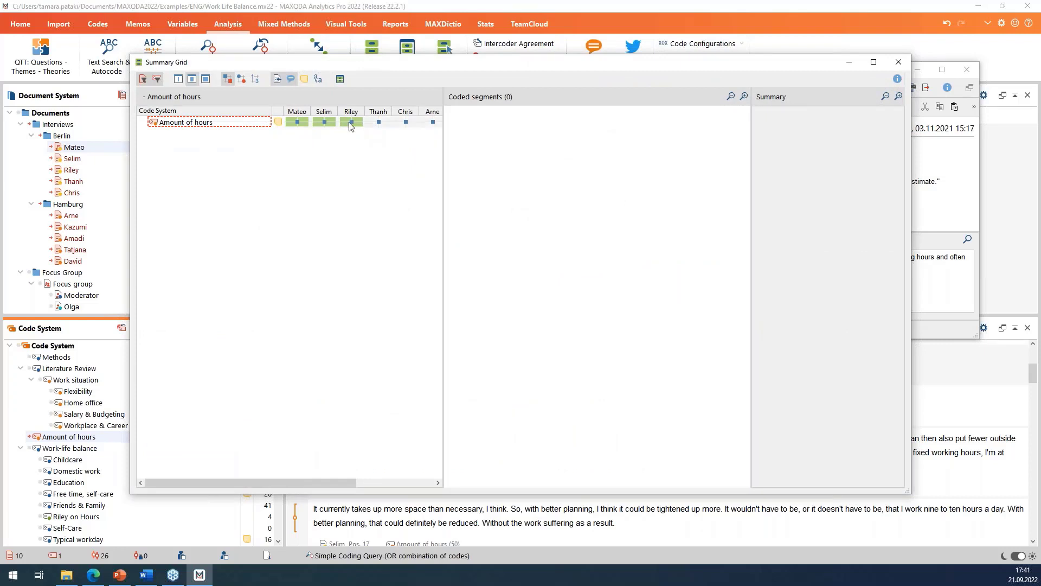
pyautogui.click(298, 123)
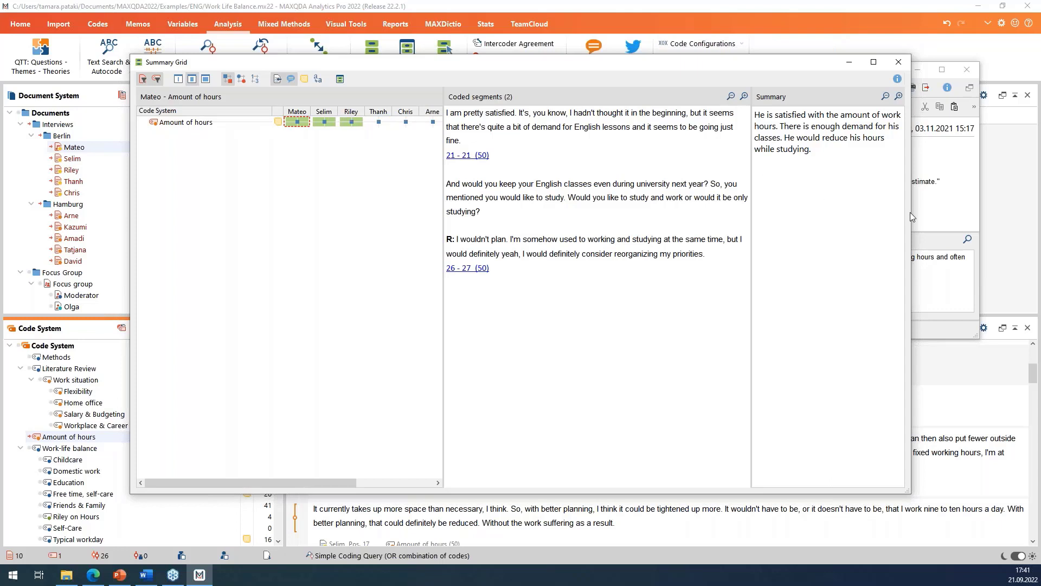
pyautogui.moveTo(912, 212); pyautogui.dragTo(1024, 214)
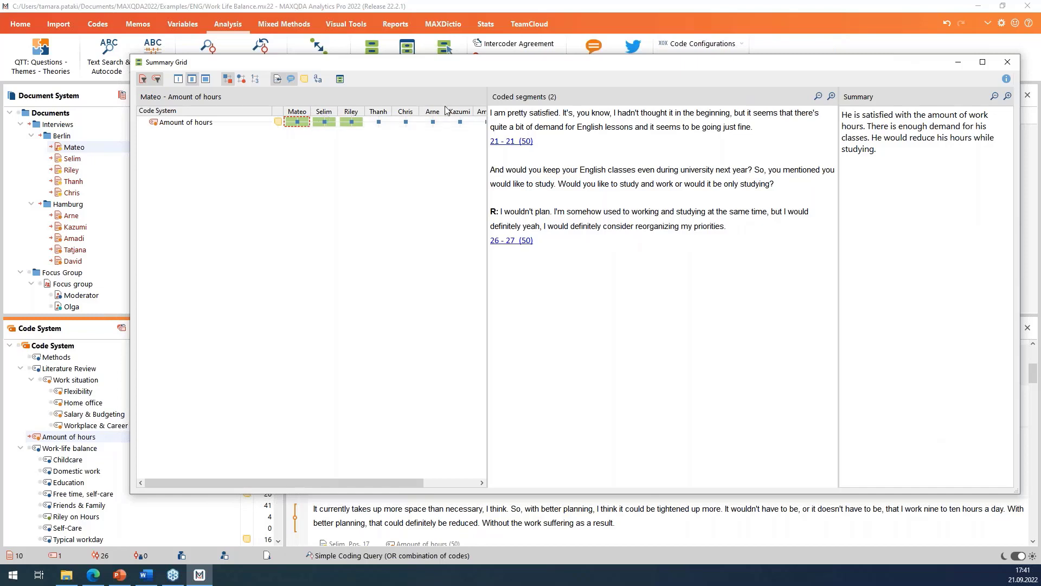
pyautogui.click(328, 122)
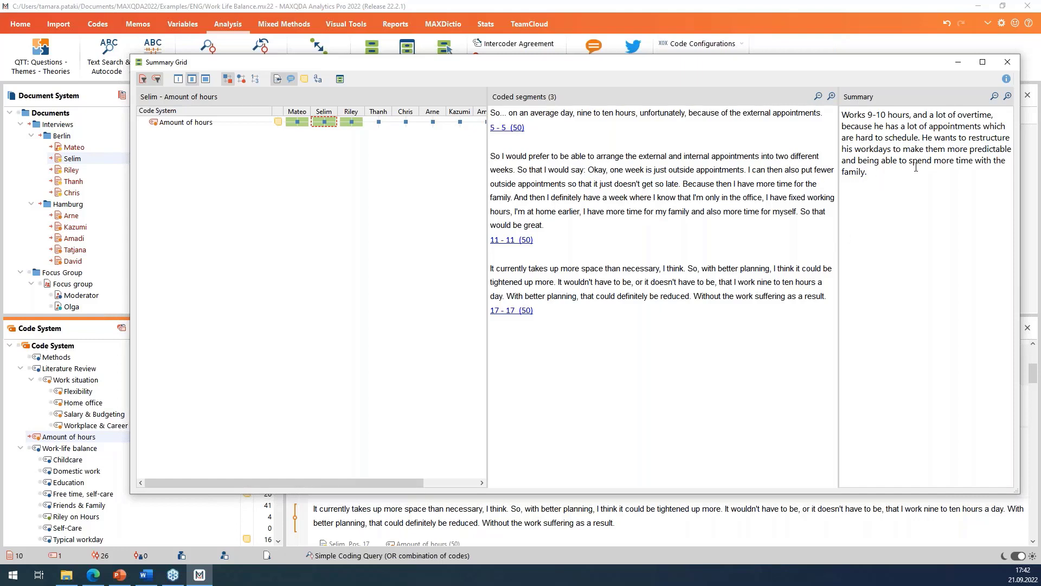
# Step: View the third Berlin interview's Amount of hours segments and summary, read the code's memo, and close the memo and Summary Grid
pyautogui.click(354, 122)
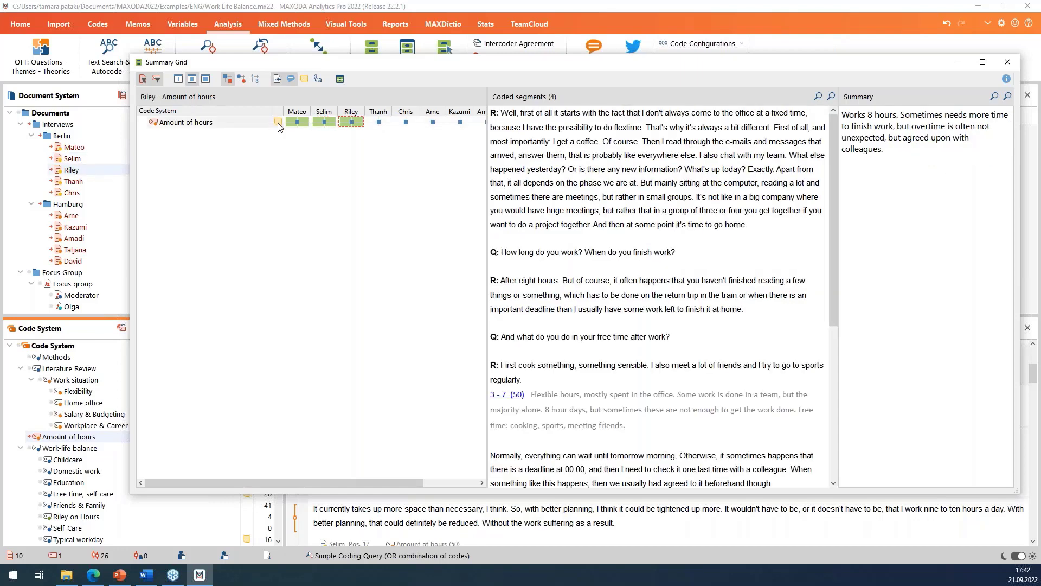
pyautogui.click(277, 123)
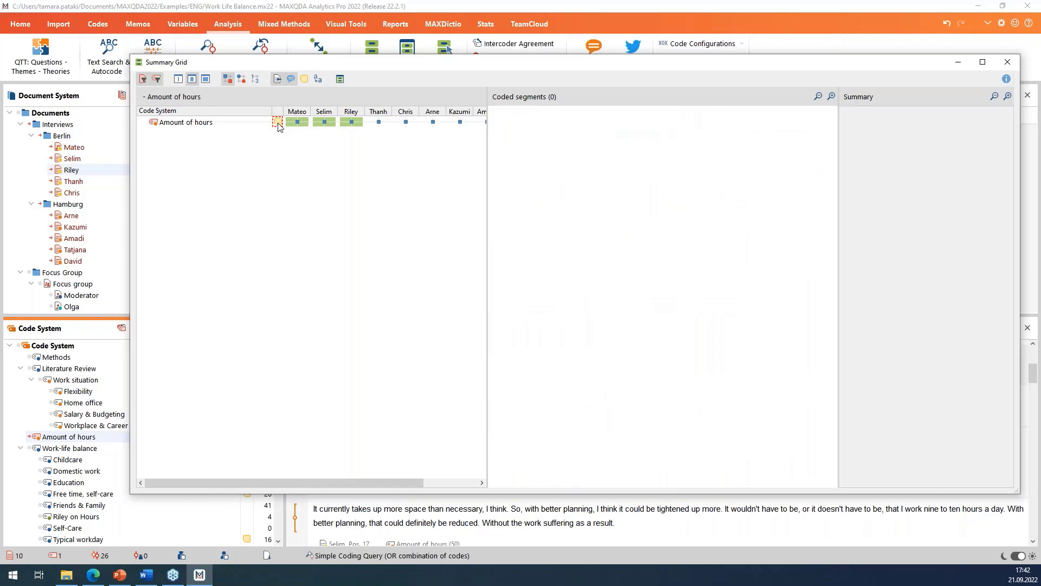
pyautogui.doubleClick(278, 123)
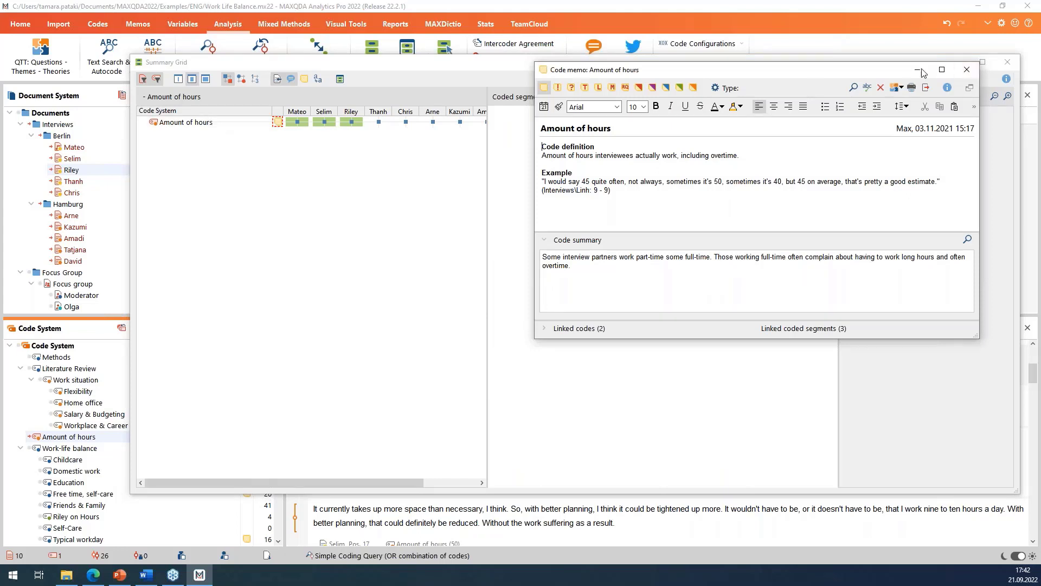
pyautogui.click(967, 70)
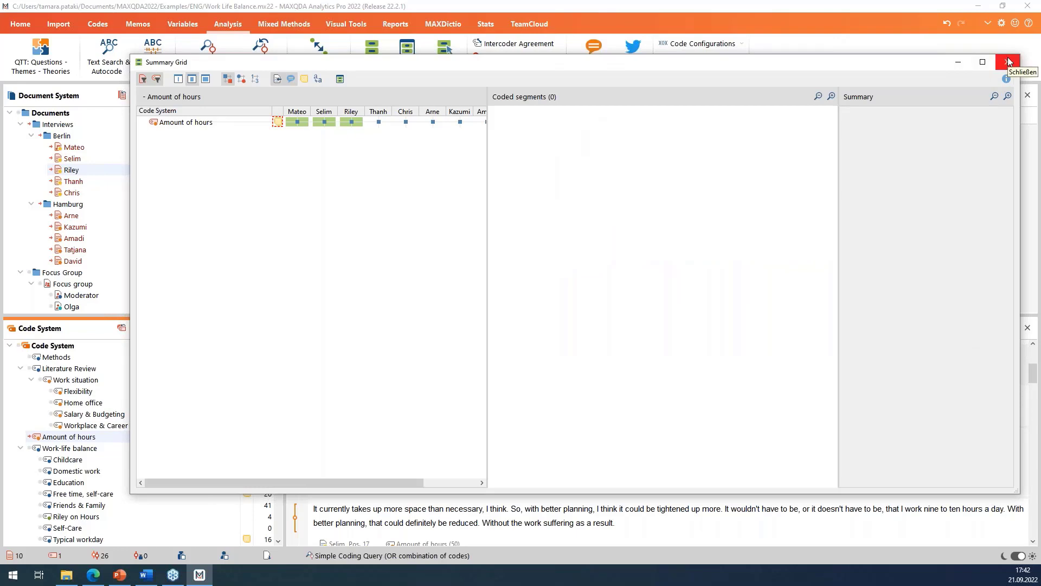
pyautogui.click(1009, 62)
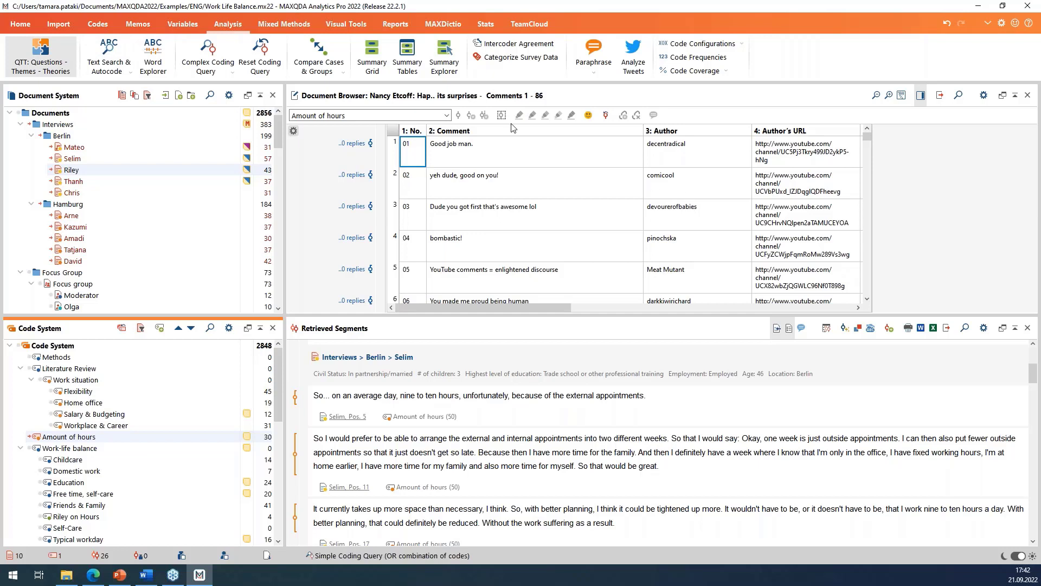
# Step: Open QTT and draft a new worksheet named Work and Family with the subject Balancing Work and Family, and cancel its creation
pyautogui.click(58, 61)
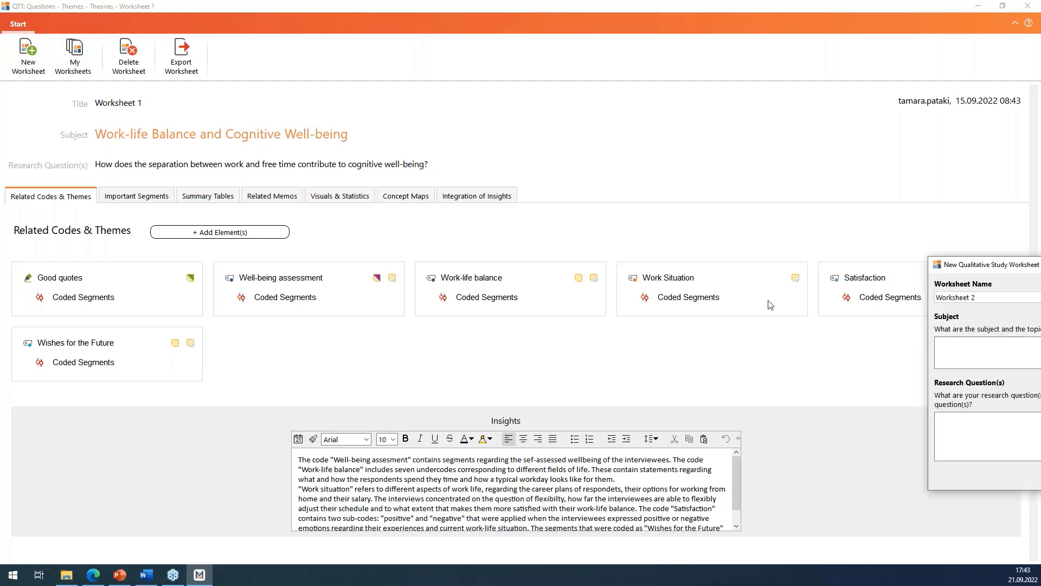
pyautogui.click(411, 256)
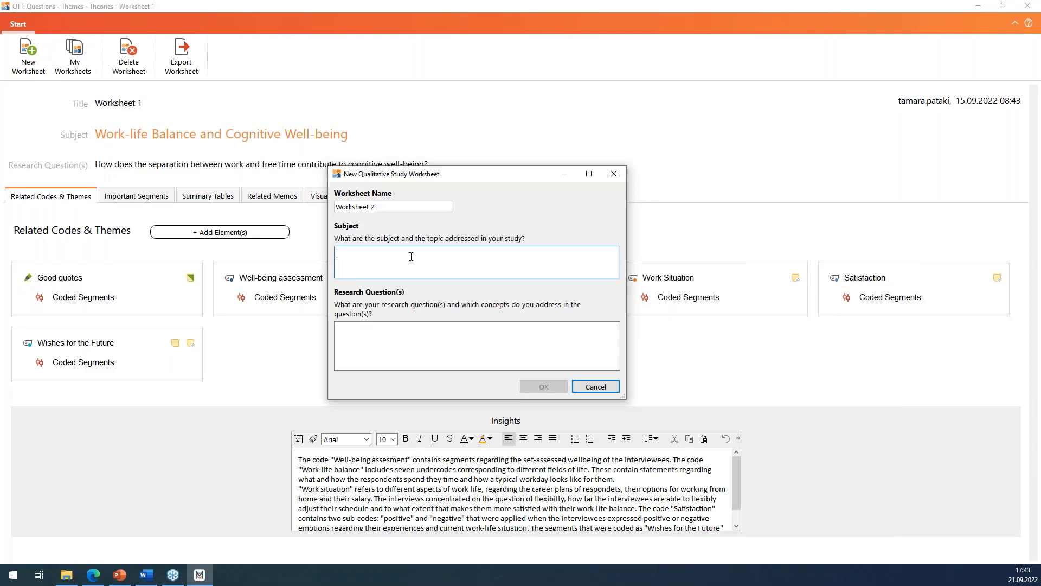
pyautogui.write('B')
pyautogui.click(412, 204)
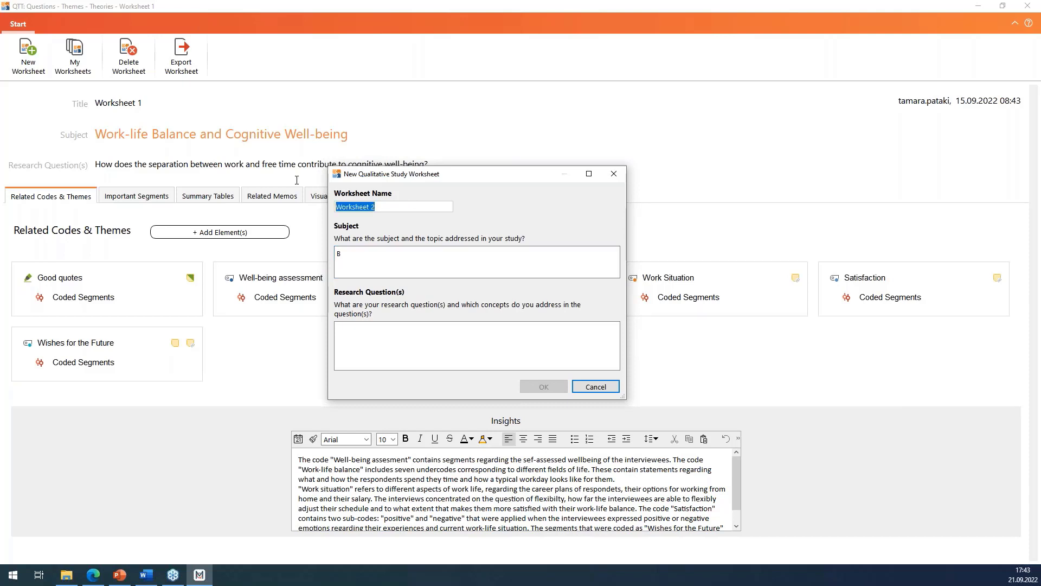
pyautogui.write('Work and Family')
pyautogui.click(391, 258)
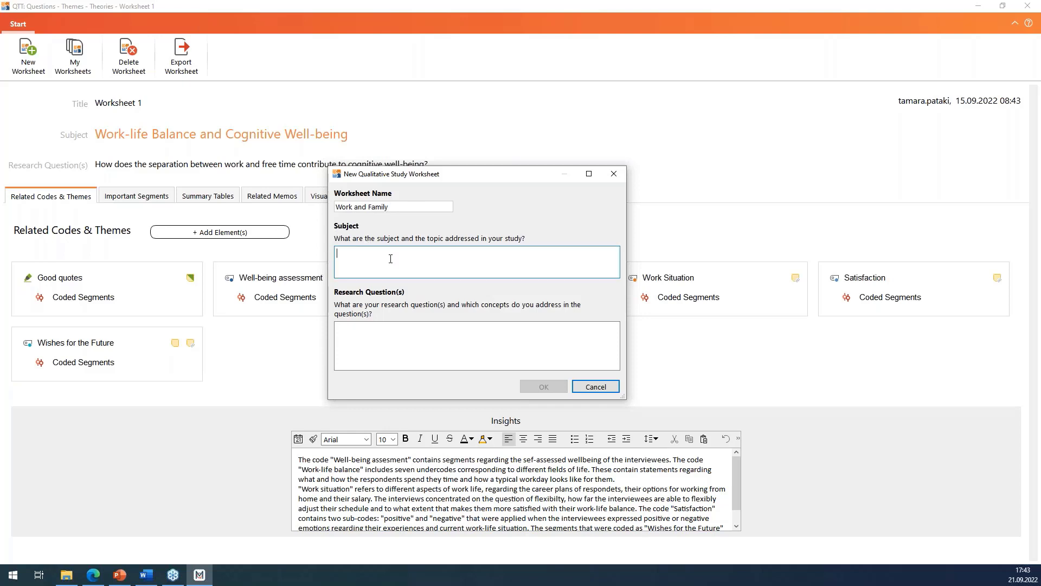
pyautogui.write('Balancing Work and Family')
pyautogui.click(401, 361)
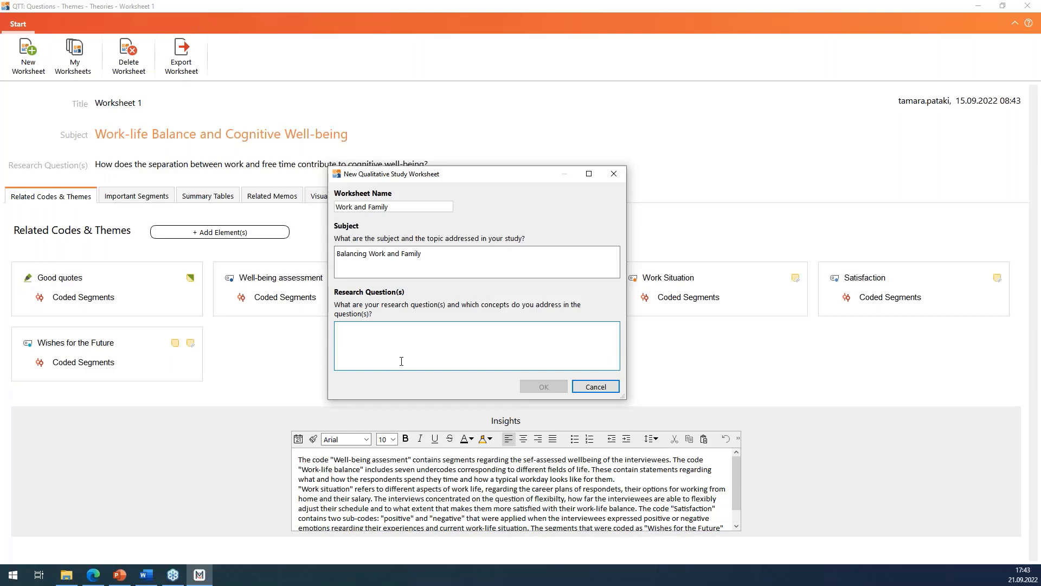
pyautogui.click(593, 387)
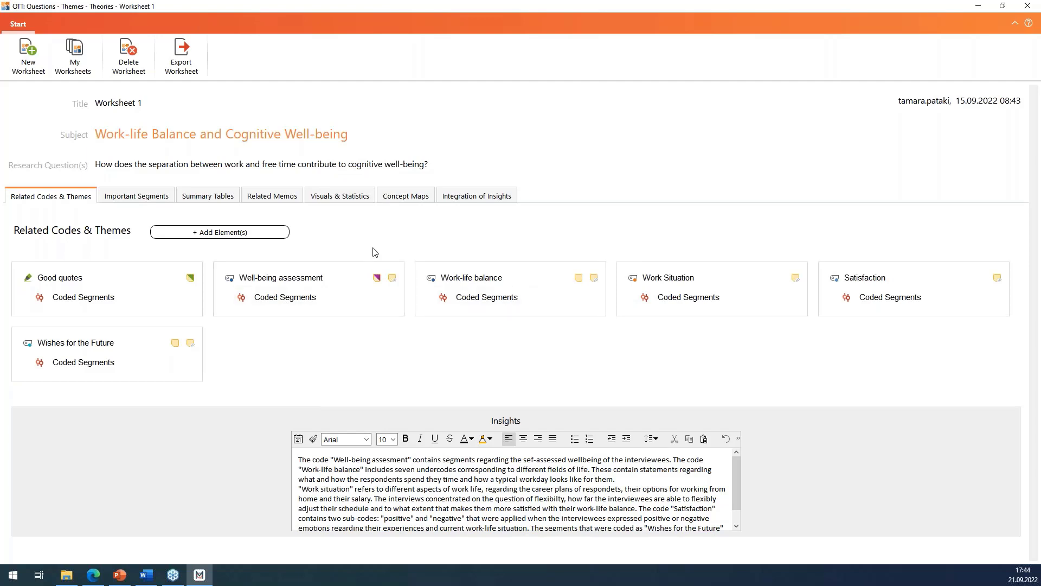
# Step: Look through the important segments, summary tables and related memos of QTT Worksheet 1, and return to the project's main window
pyautogui.click(129, 194)
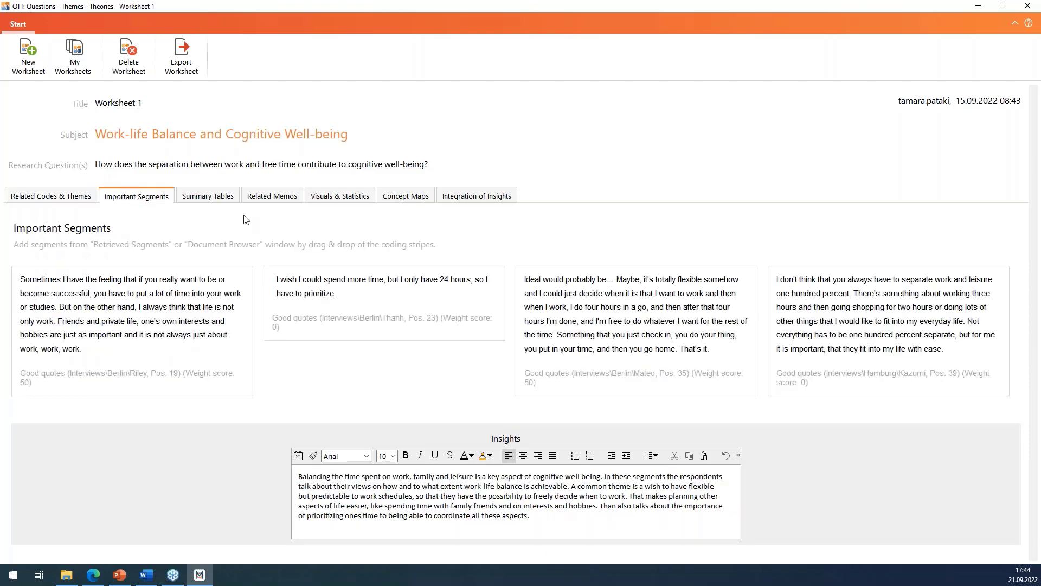
pyautogui.click(219, 198)
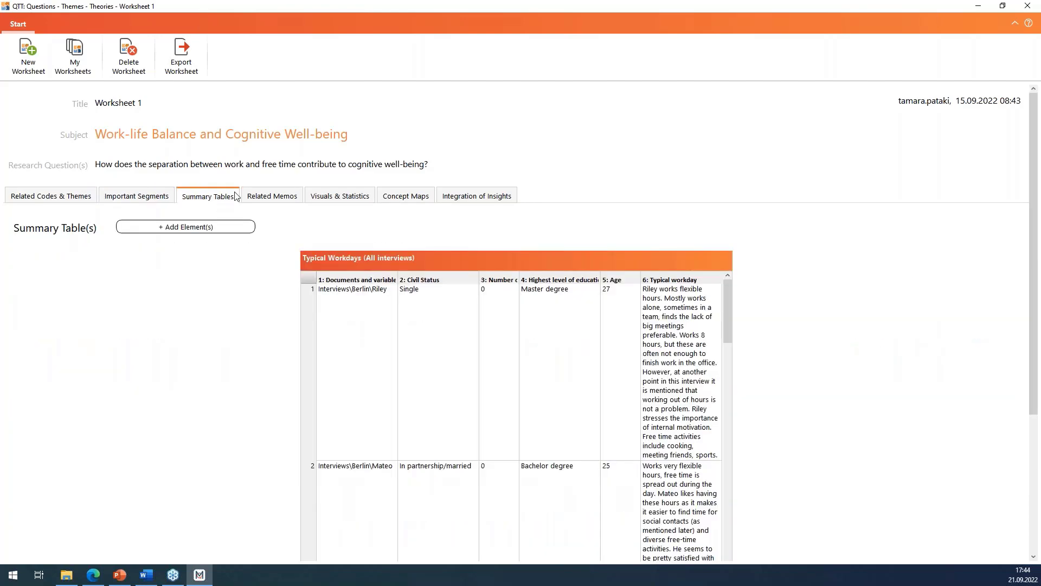
pyautogui.click(276, 199)
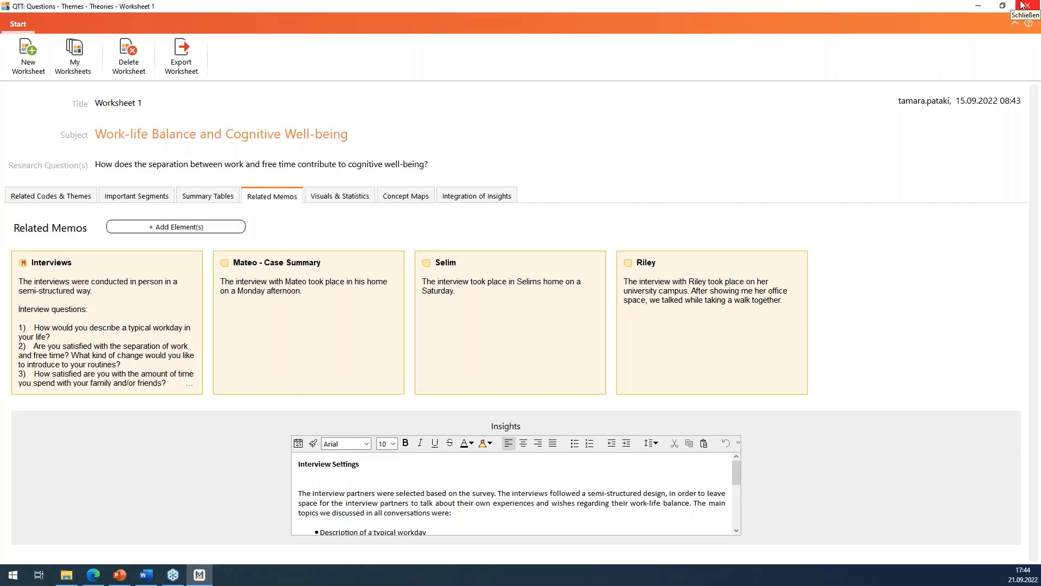
pyautogui.click(986, 5)
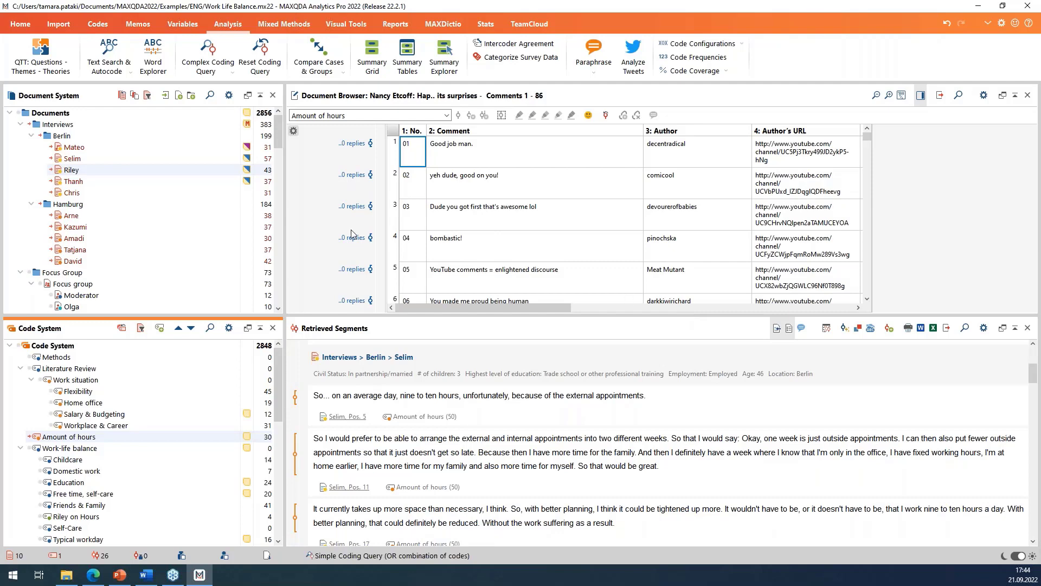
# Step: Deactivate all Interviews documents and the Amount of hours code
pyautogui.moveTo(120, 179)
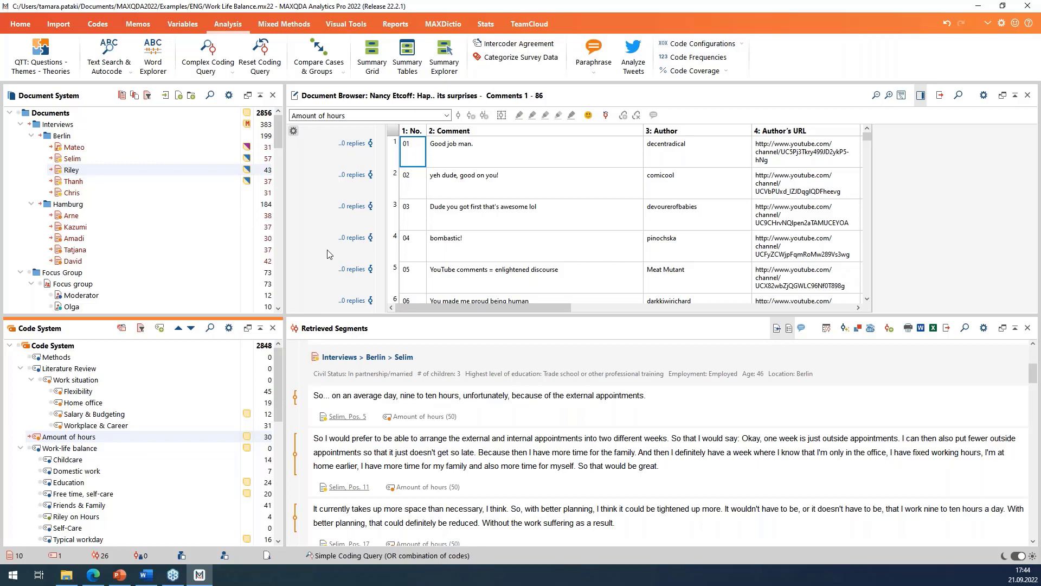
pyautogui.click(31, 125)
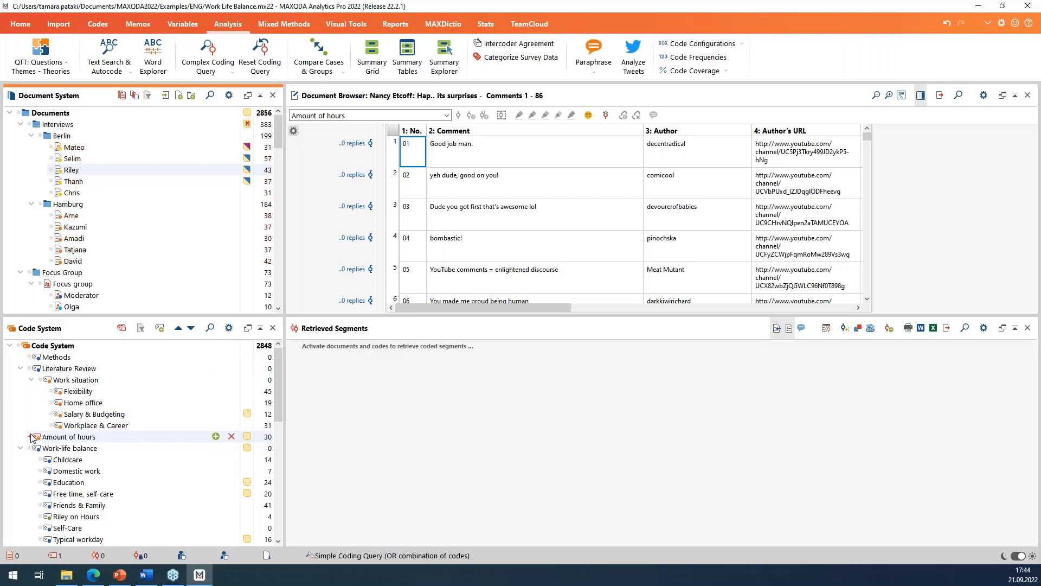
pyautogui.click(31, 437)
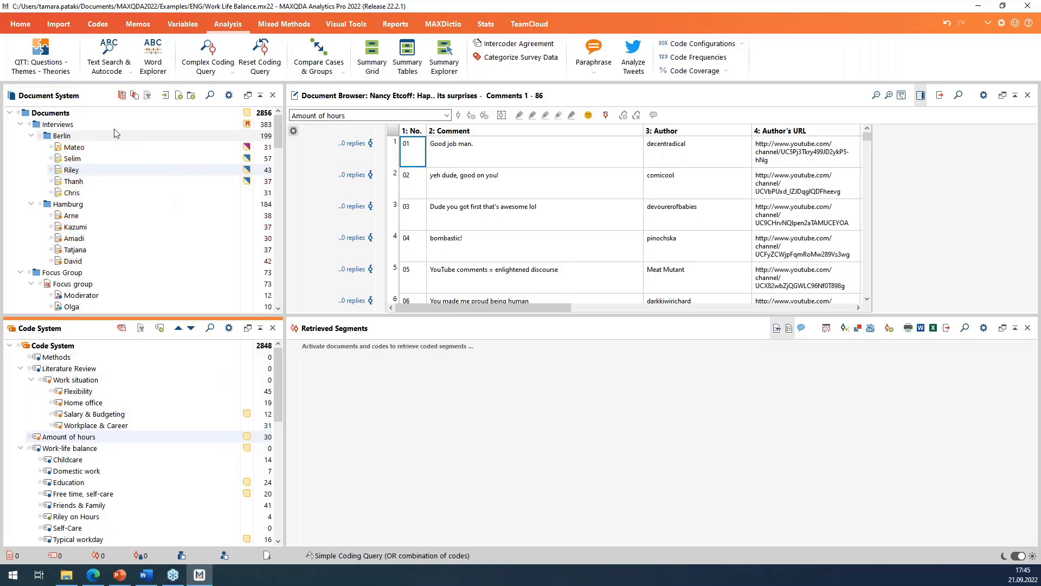
# Step: Open the Document Portrait of the first Berlin interview, enlarge its window and place it beside the Code System
pyautogui.rightClick(76, 149)
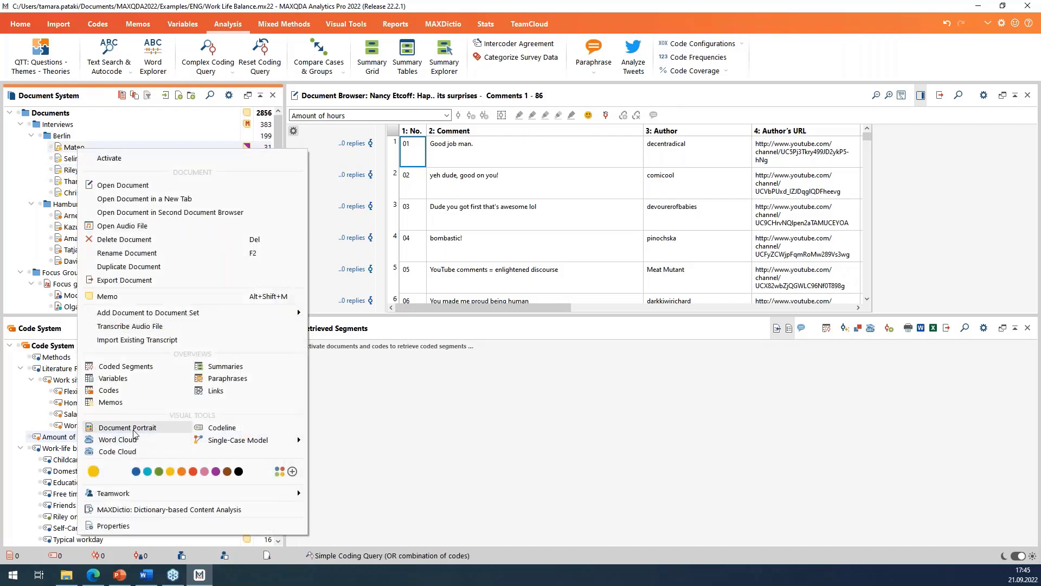
pyautogui.click(134, 433)
pyautogui.moveTo(723, 260); pyautogui.dragTo(590, 104)
pyautogui.moveTo(751, 311); pyautogui.dragTo(838, 503)
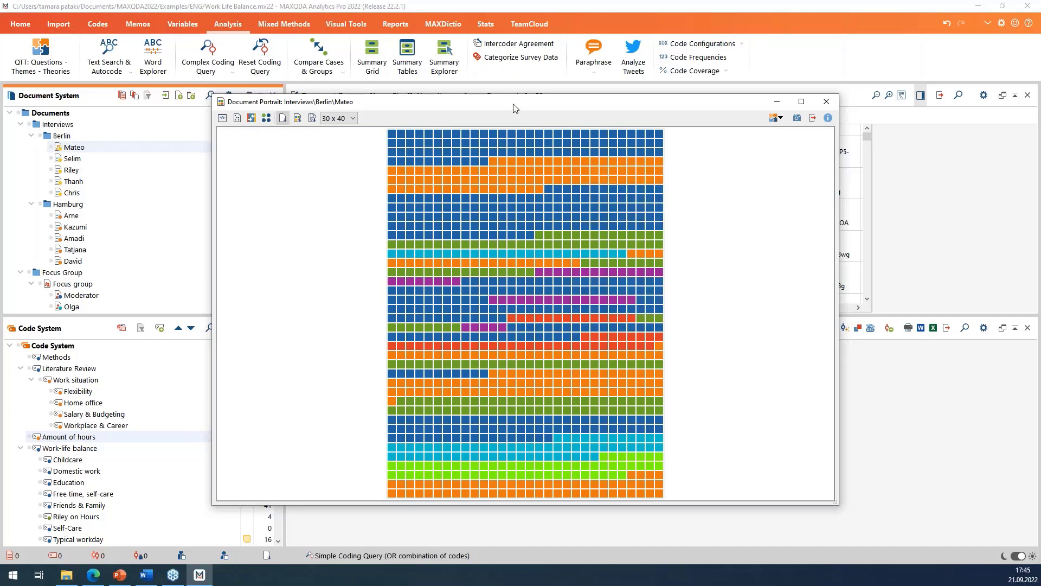
pyautogui.moveTo(515, 108); pyautogui.dragTo(583, 115)
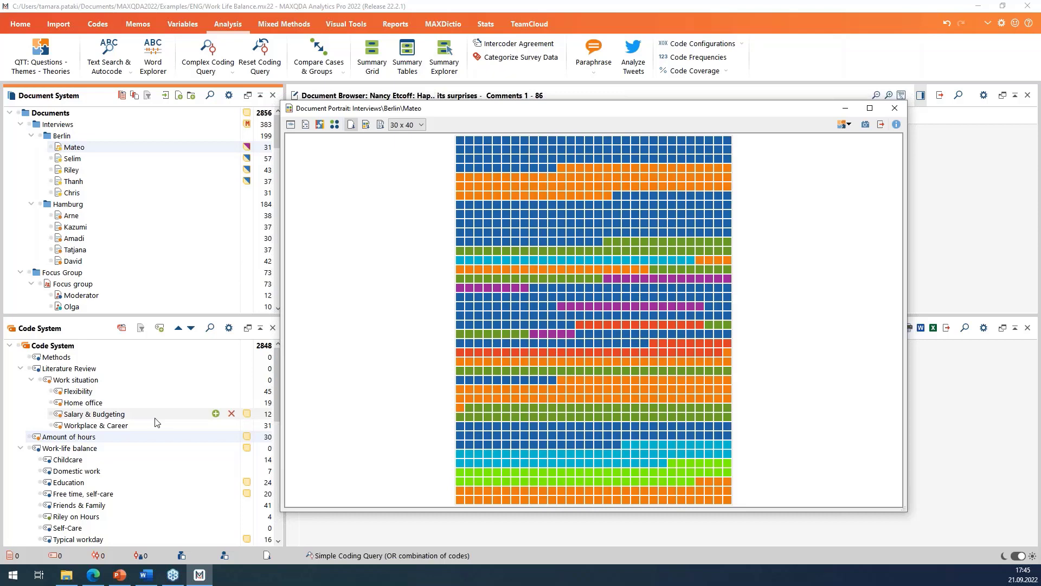
# Step: Compare the portrait's colours with the codes in the Code System, expand the Satisfaction code, and close the Document Portrait
pyautogui.scroll(-1, 195, 440)
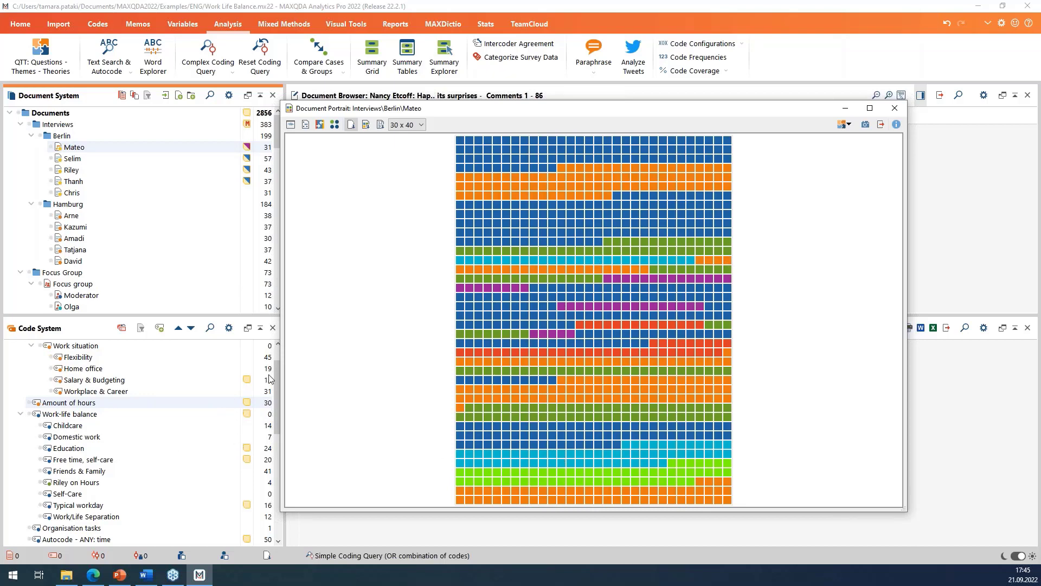
pyautogui.click(267, 451)
pyautogui.scroll(-5, 205, 460)
pyautogui.scroll(1, 205, 464)
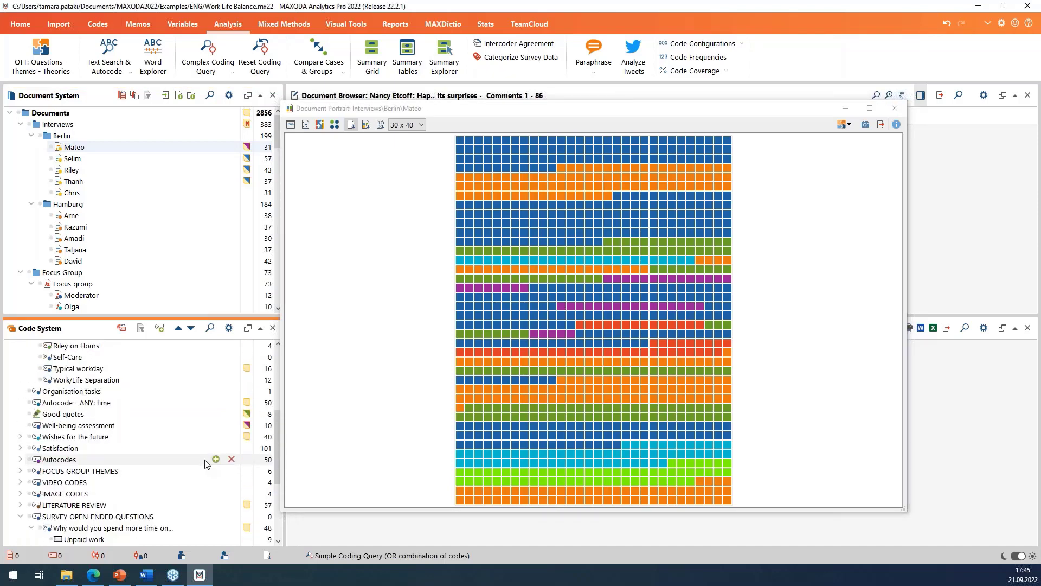
pyautogui.moveTo(99, 440)
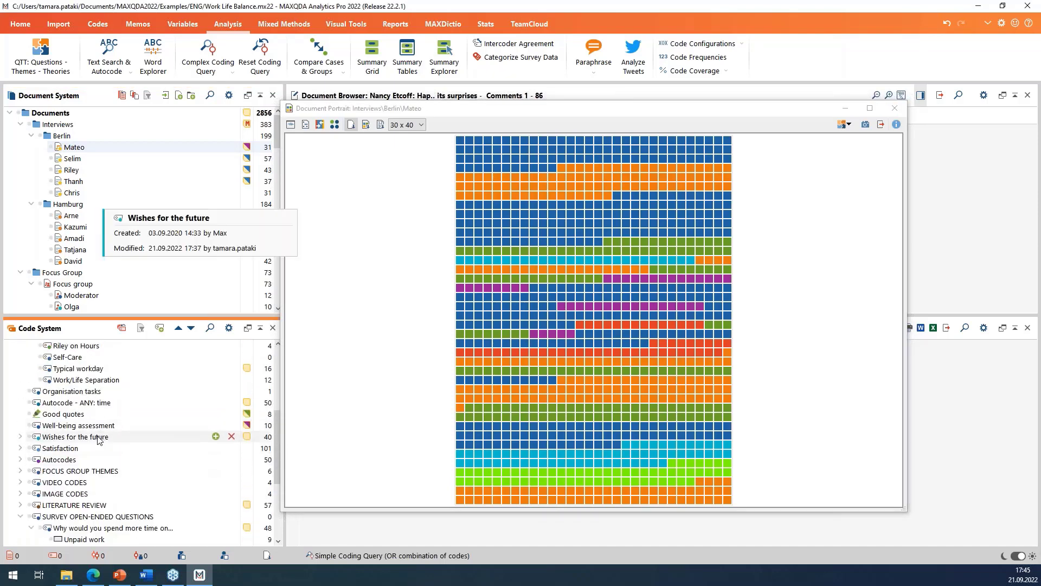
pyautogui.click(21, 449)
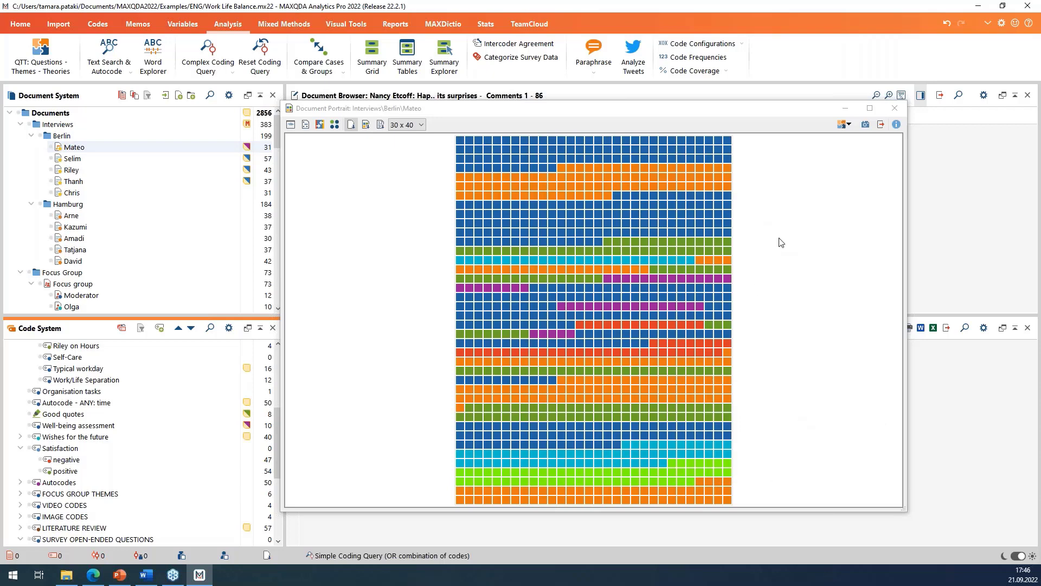
pyautogui.moveTo(732, 179)
pyautogui.click(905, 107)
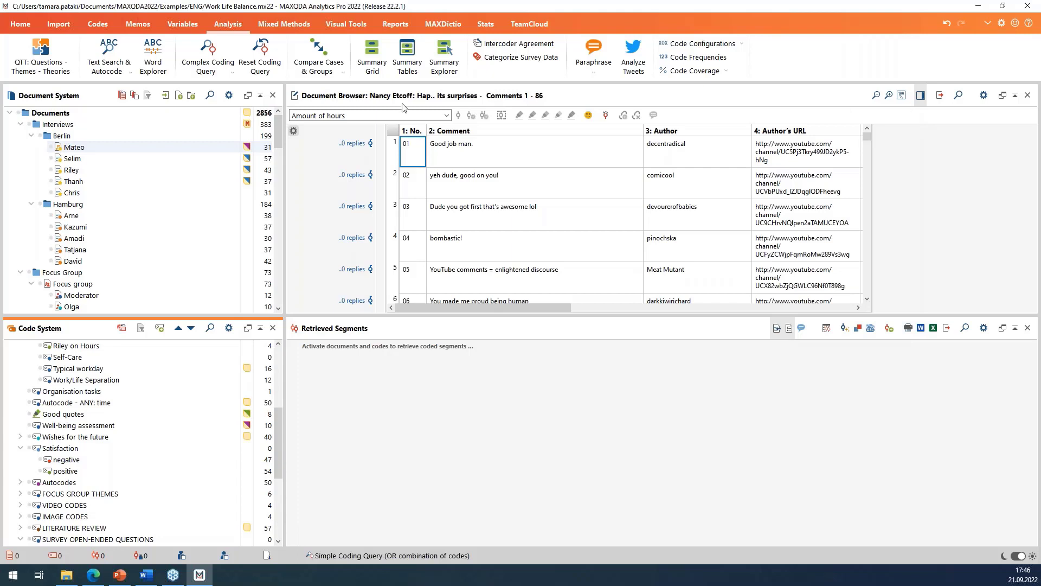
# Step: Move the Work situation code out of Literature Review to the top level and make Amount of hours its subcode
pyautogui.moveTo(280, 455); pyautogui.dragTo(288, 437)
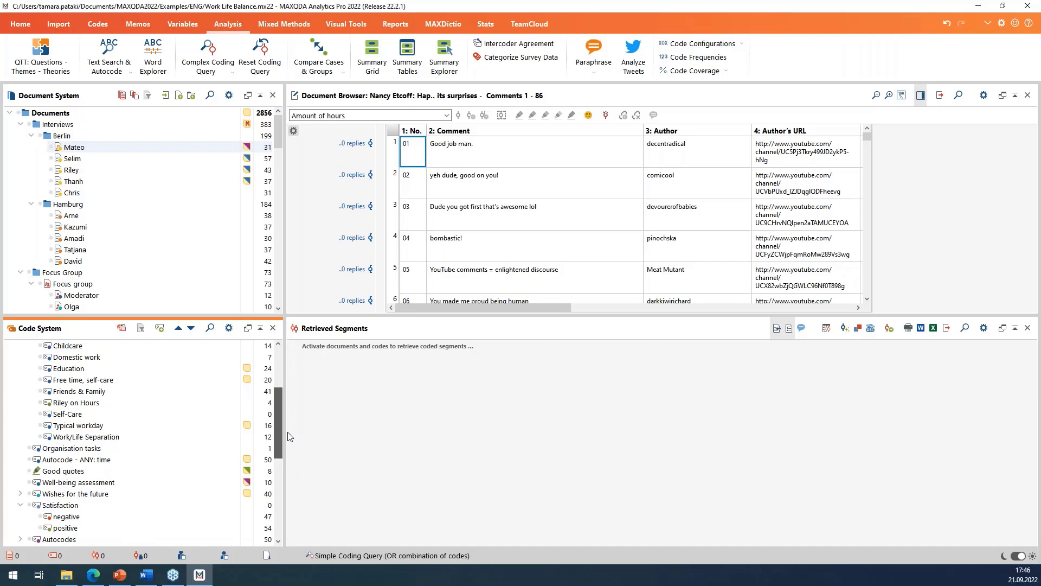
pyautogui.moveTo(288, 437); pyautogui.dragTo(278, 379)
pyautogui.click(280, 21)
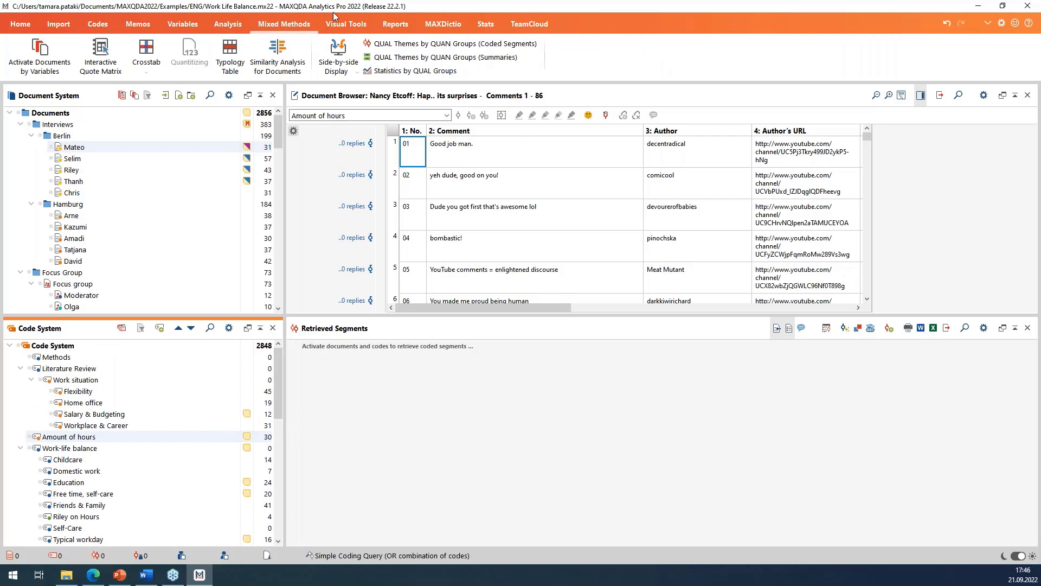
pyautogui.click(337, 25)
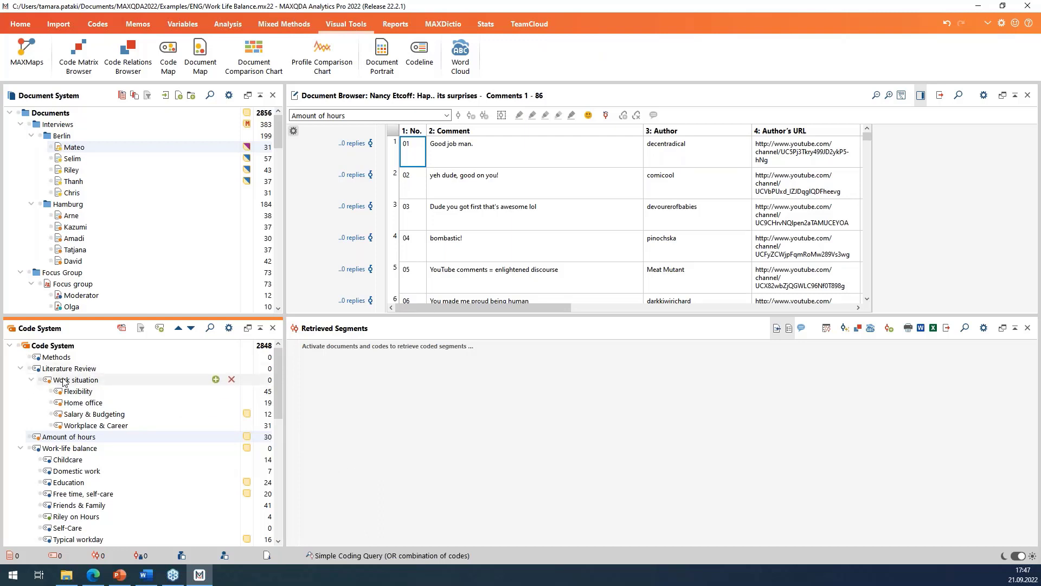
pyautogui.moveTo(65, 436)
pyautogui.mouseDown()
pyautogui.moveTo(41, 444)
pyautogui.moveTo(45, 382)
pyautogui.moveTo(60, 442)
pyautogui.mouseUp()
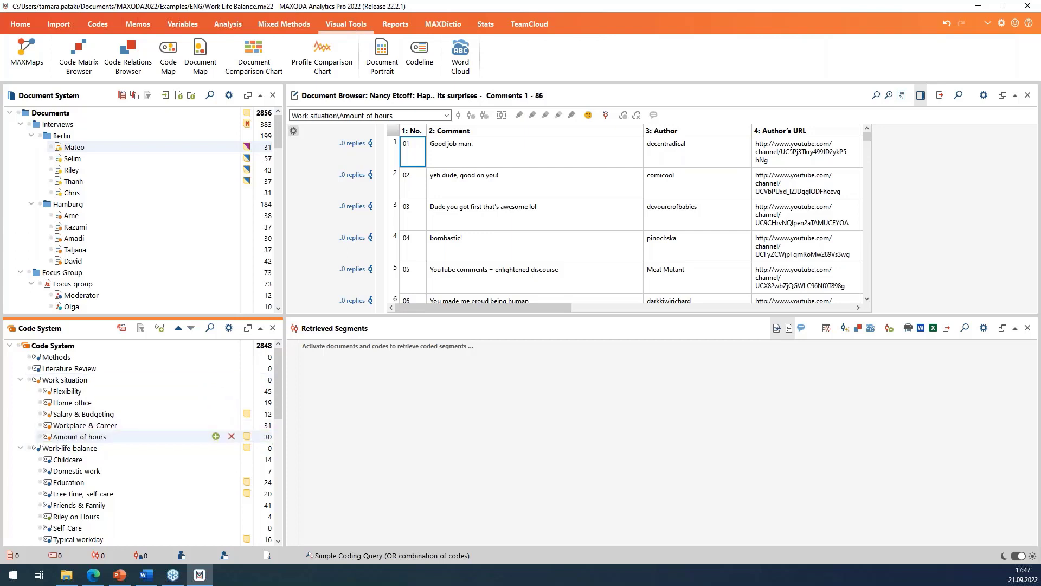
# Step: Activate Work situation and Work-life balance with their subcodes plus the Berlin documents, and create a Code Matrix Browser by documents for activated items only
pyautogui.click(30, 380)
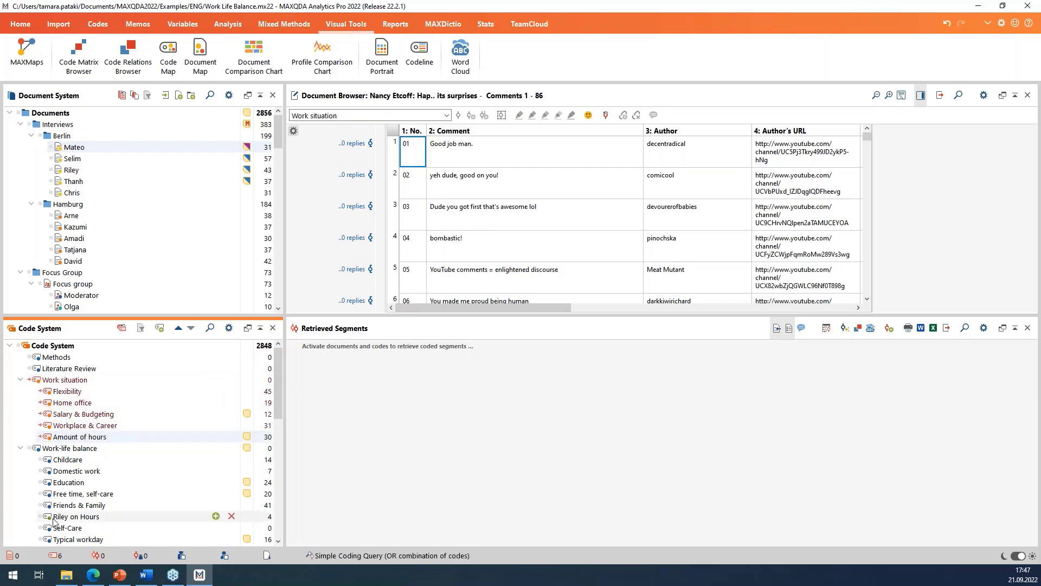
pyautogui.click(32, 449)
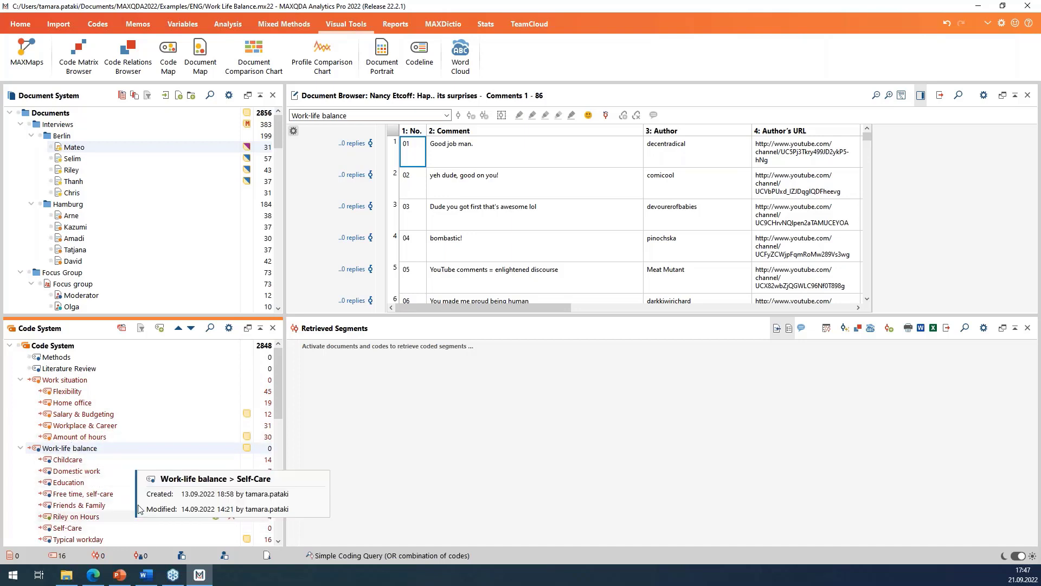
pyautogui.click(41, 136)
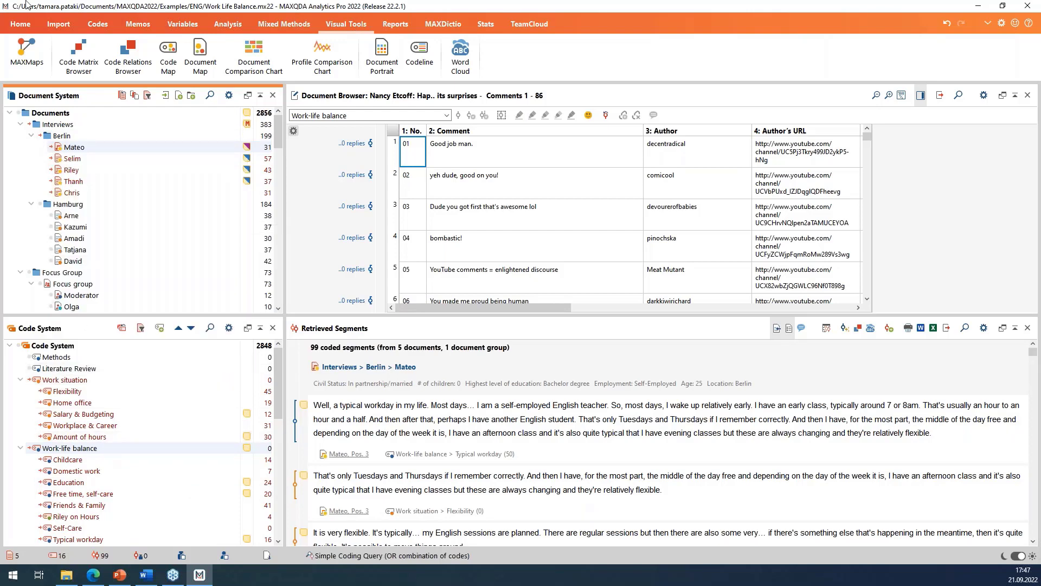
pyautogui.click(78, 54)
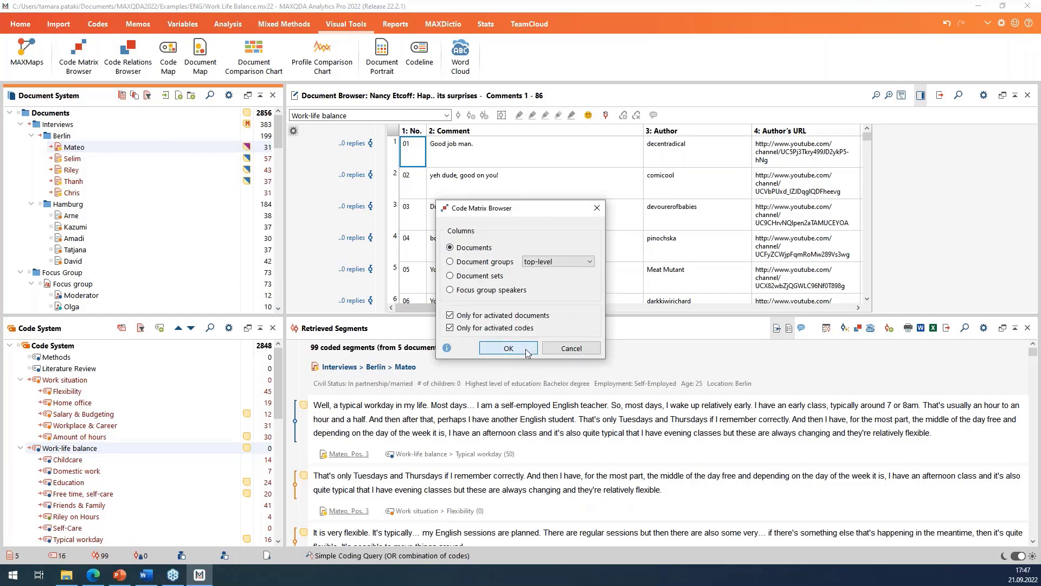
pyautogui.click(508, 348)
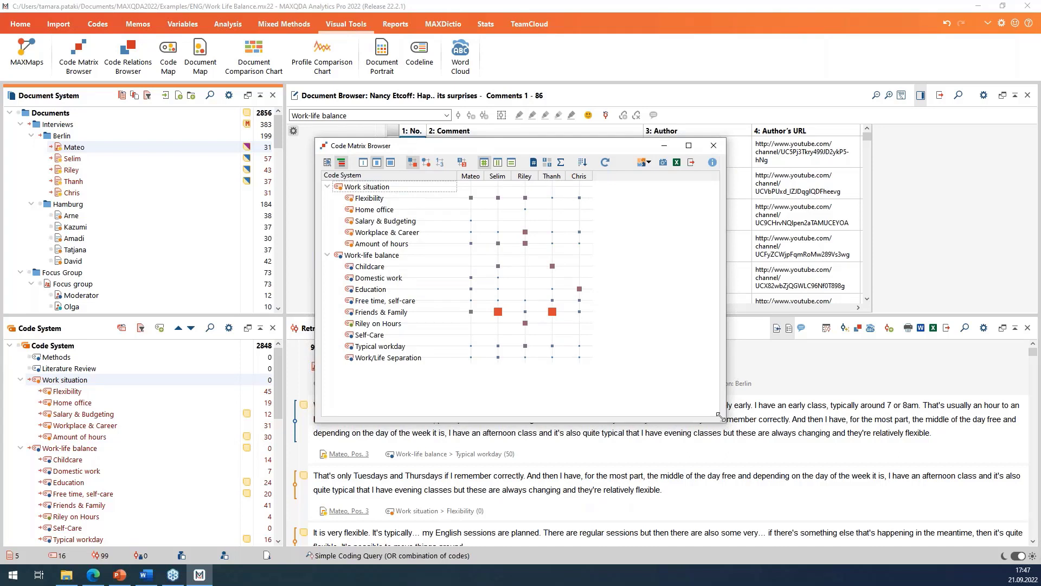
# Step: Shrink the Code Matrix Browser window, review its code distribution, and display the matrix nodes as values on a coloured heat map
pyautogui.moveTo(724, 417); pyautogui.dragTo(704, 391)
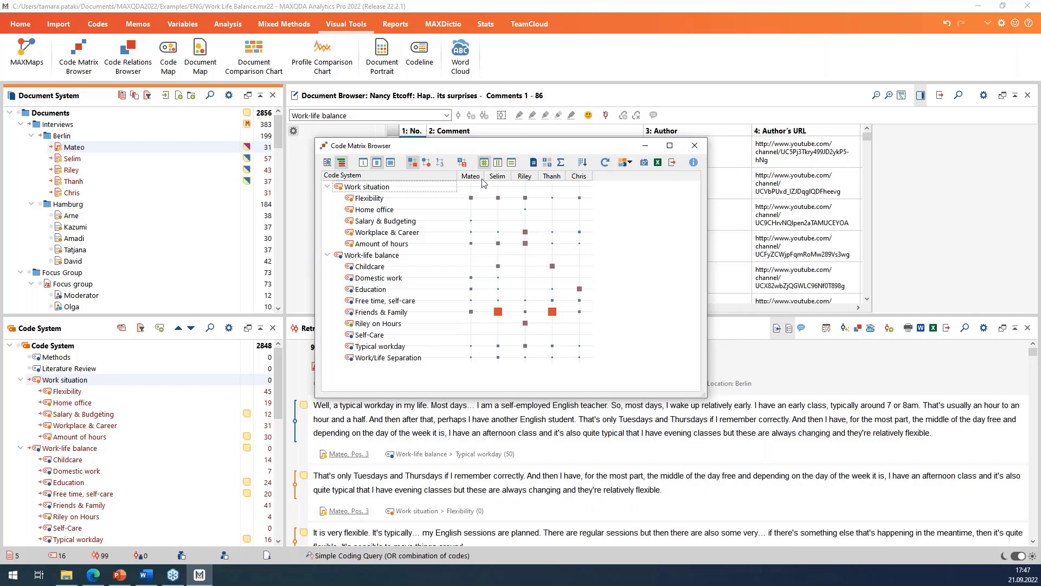
pyautogui.moveTo(460, 190)
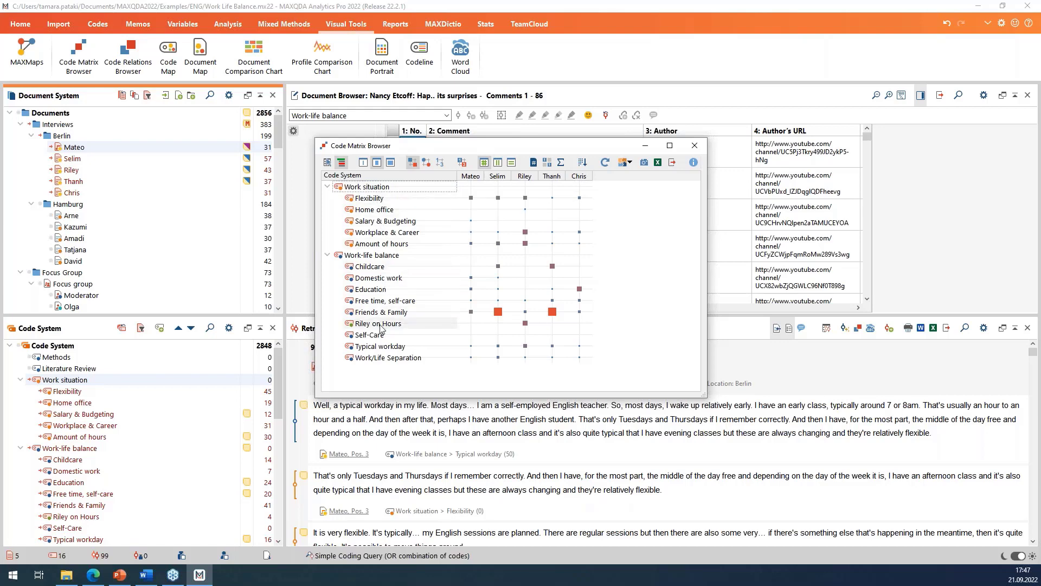
pyautogui.moveTo(486, 201)
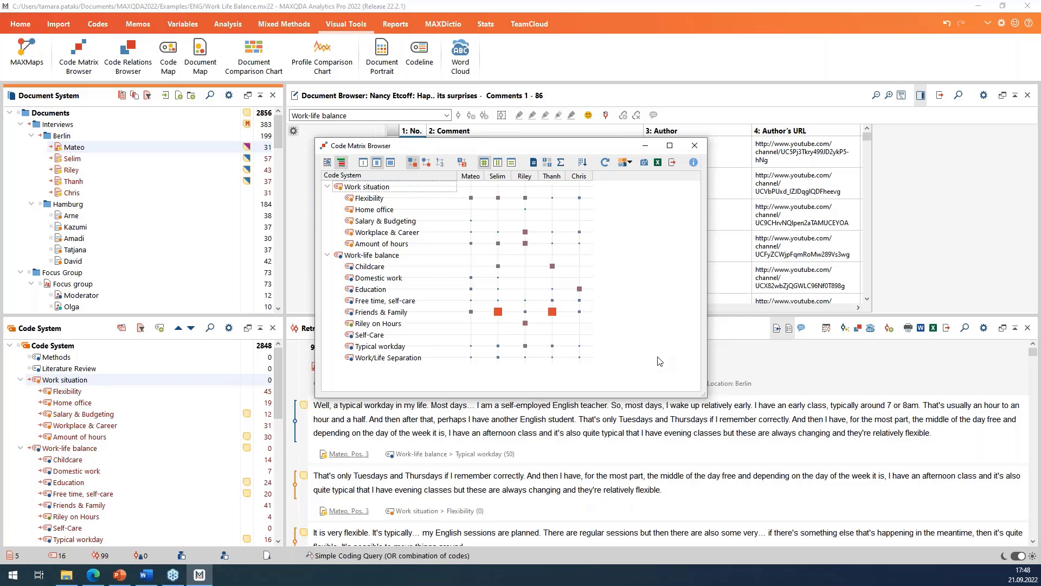
pyautogui.click(462, 163)
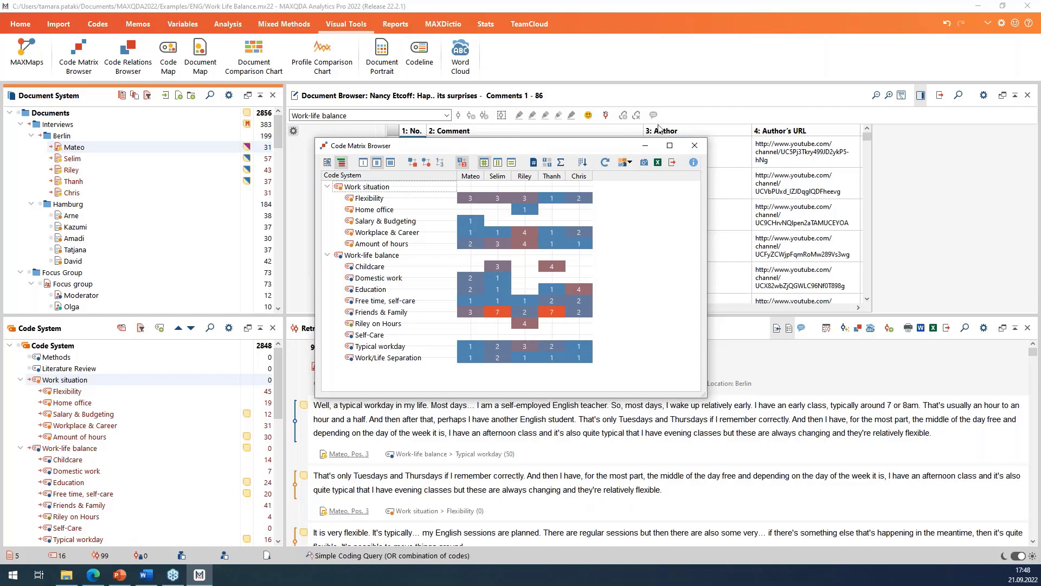
# Step: Retrieve the Friends & Family segments of the second Berlin interview from the matrix, read them, and close the Code Matrix Browser
pyautogui.moveTo(578, 145); pyautogui.dragTo(589, 118)
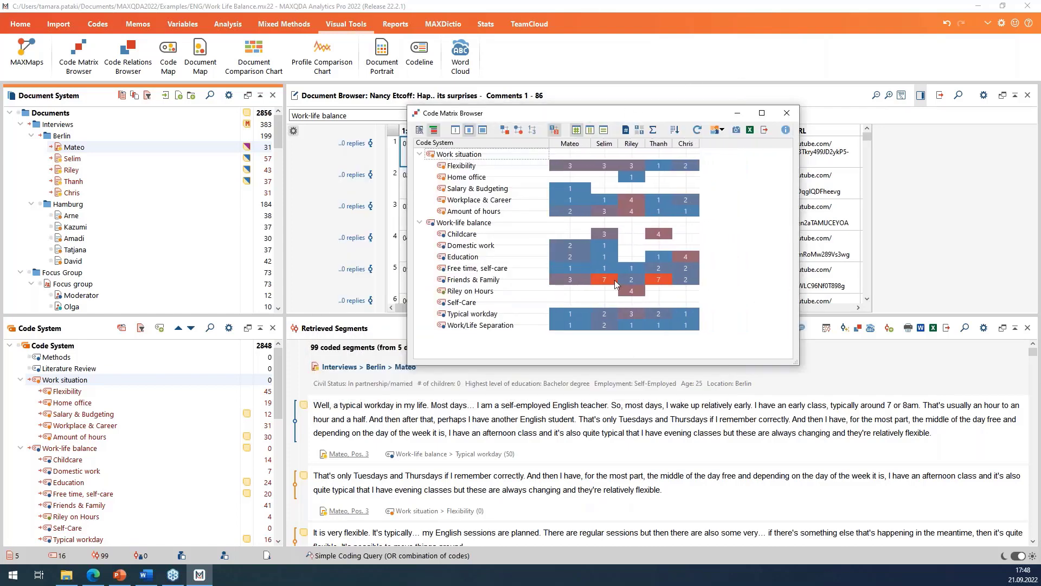
pyautogui.doubleClick(604, 280)
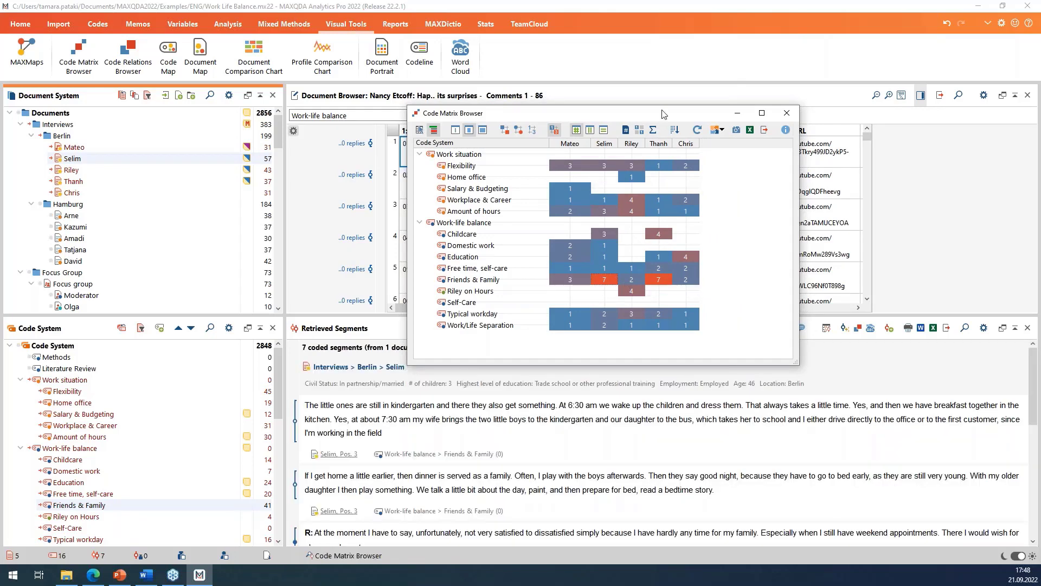
pyautogui.moveTo(663, 113); pyautogui.dragTo(697, 58)
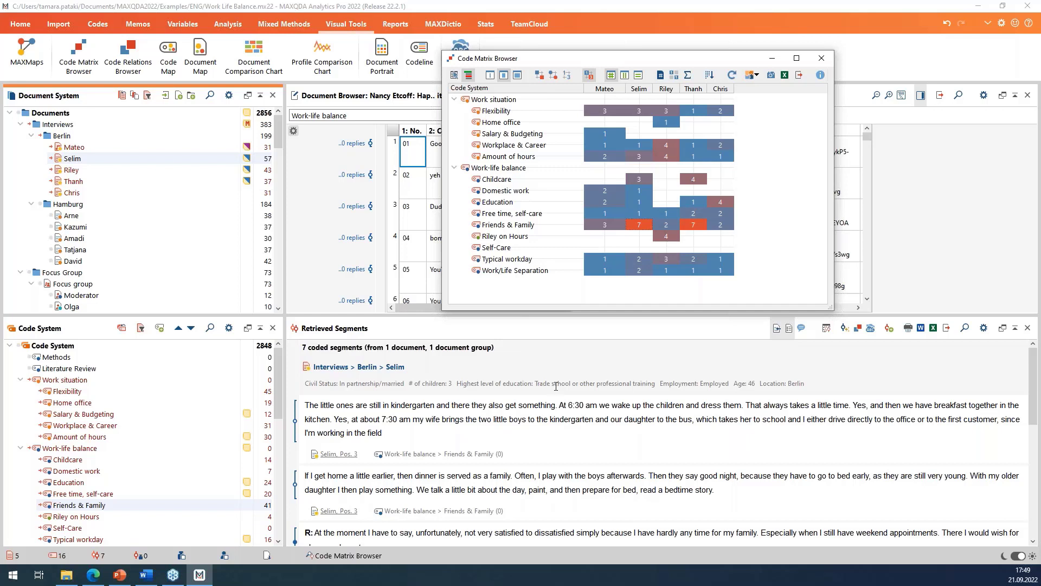
pyautogui.click(820, 58)
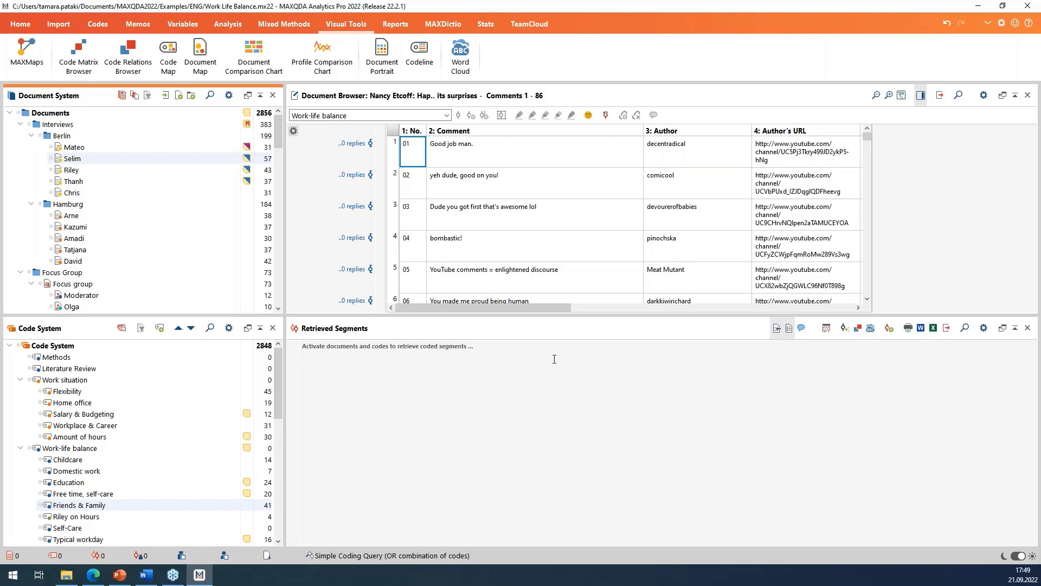
# Step: Activate the documents with # of children larger than 0 by variable, and activate the Amount of hours code to retrieve its segments
pyautogui.click(283, 25)
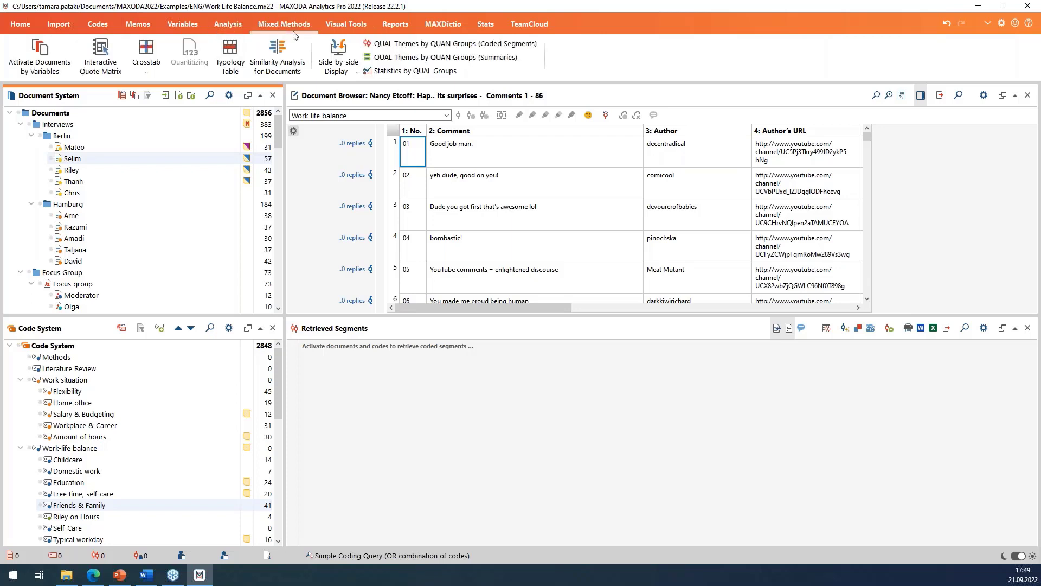
pyautogui.click(71, 60)
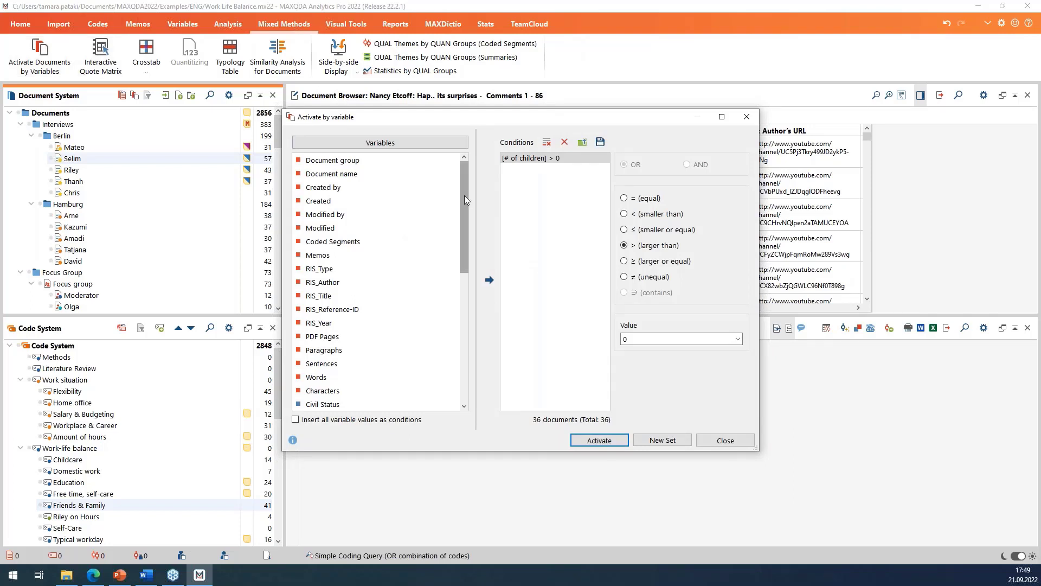
pyautogui.moveTo(465, 195); pyautogui.dragTo(468, 225)
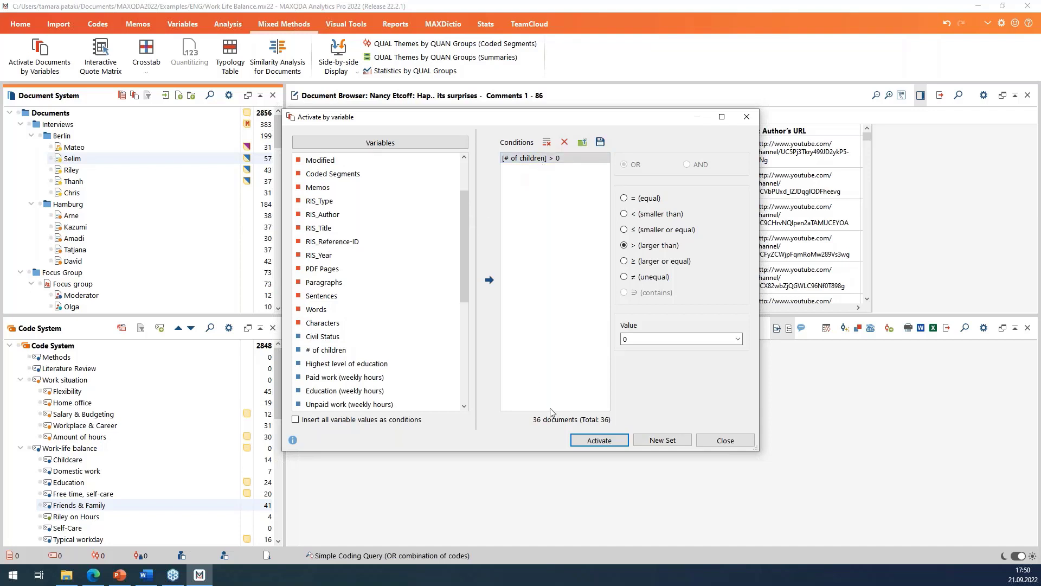
pyautogui.click(598, 440)
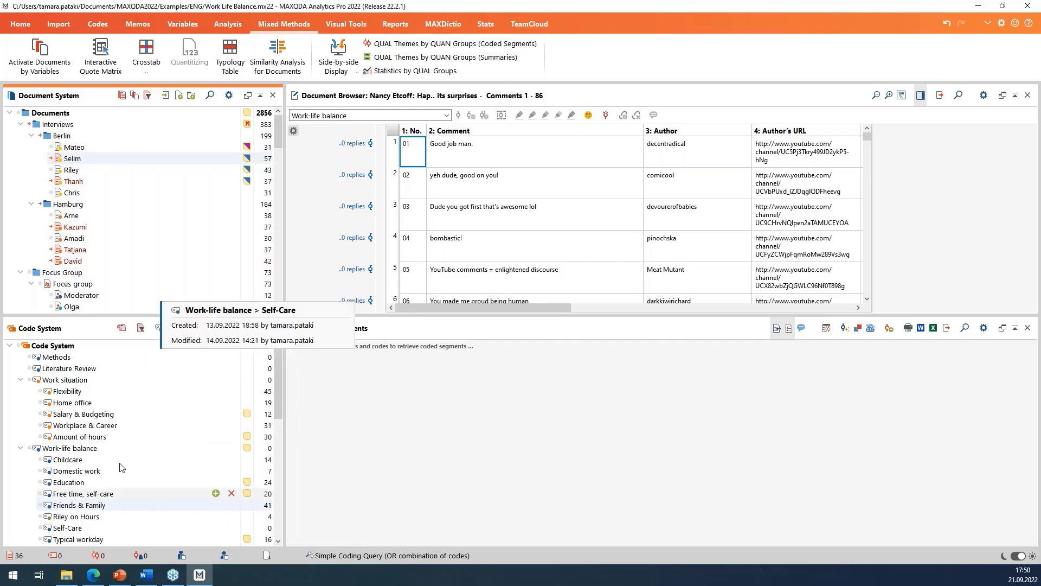
pyautogui.click(40, 437)
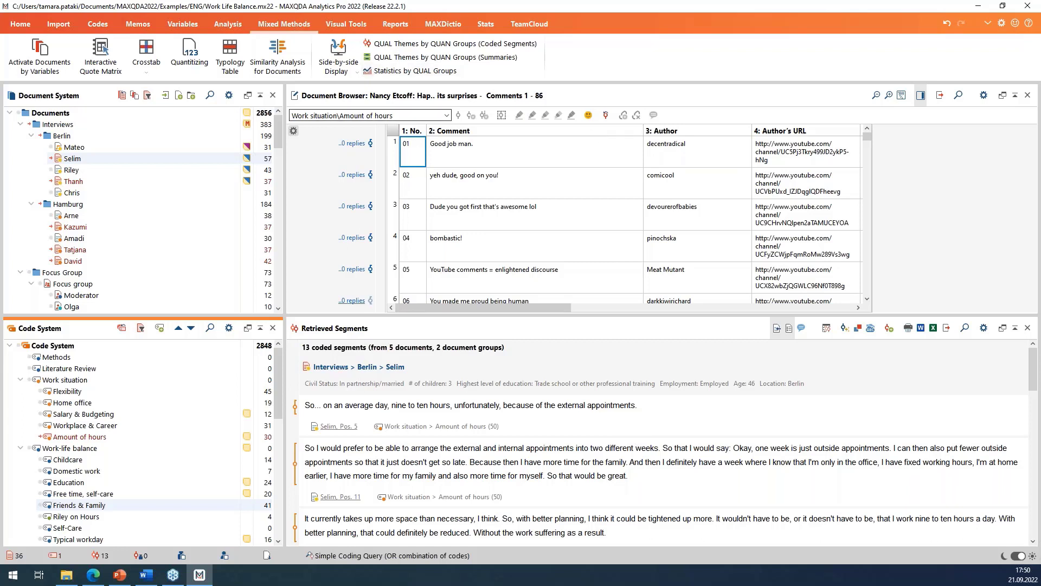
# Step: Bring back the QTT worksheet at full size and examine the Two-Cases Model concept map and its written insights
pyautogui.moveTo(1040, 537)
pyautogui.mouseDown()
pyautogui.moveTo(857, 545)
pyautogui.moveTo(872, 516)
pyautogui.moveTo(1040, 535)
pyautogui.moveTo(1040, 524)
pyautogui.mouseUp()
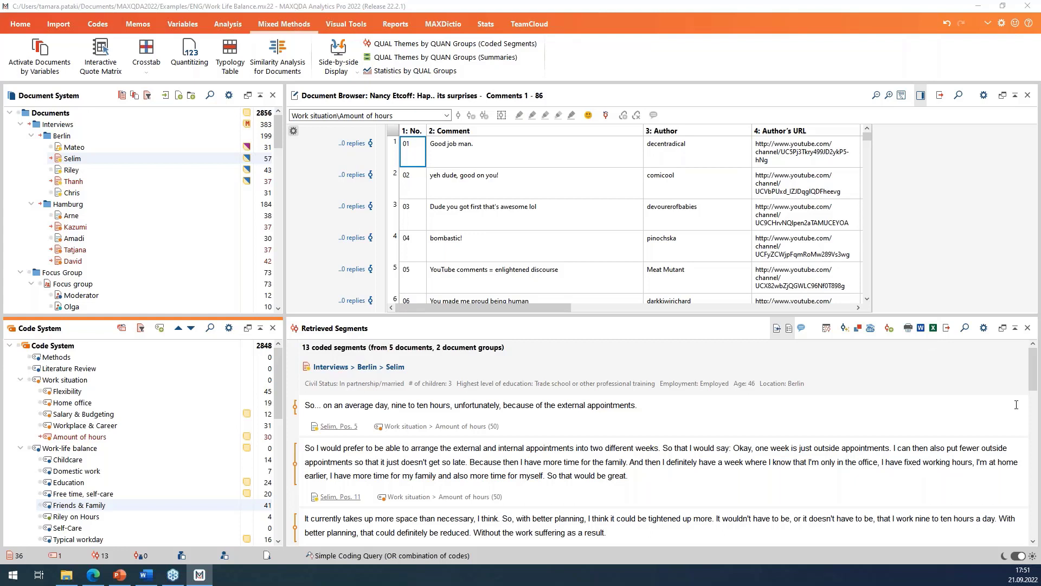
pyautogui.moveTo(1017, 404); pyautogui.dragTo(535, 275)
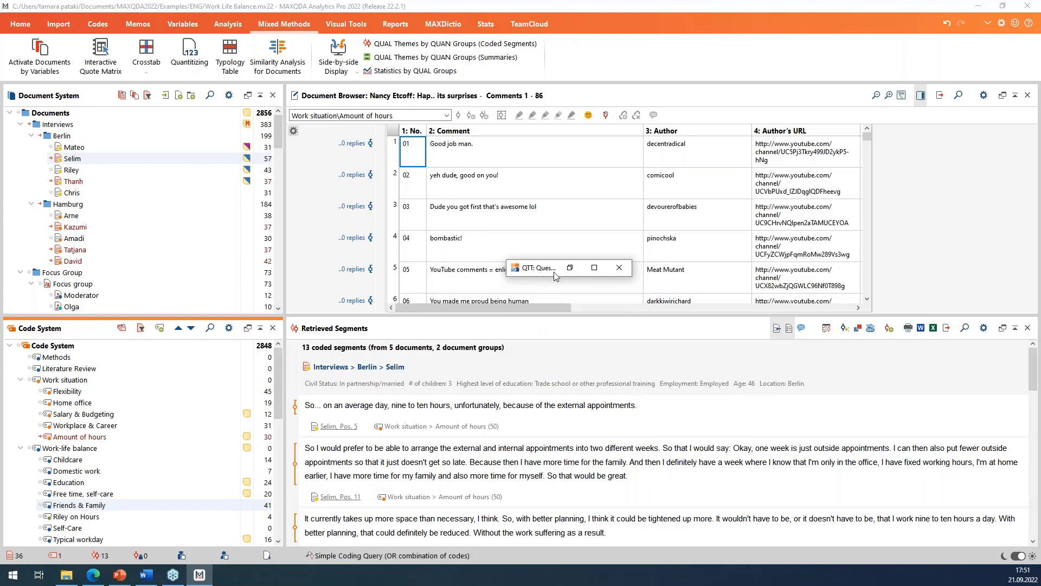
pyautogui.click(595, 268)
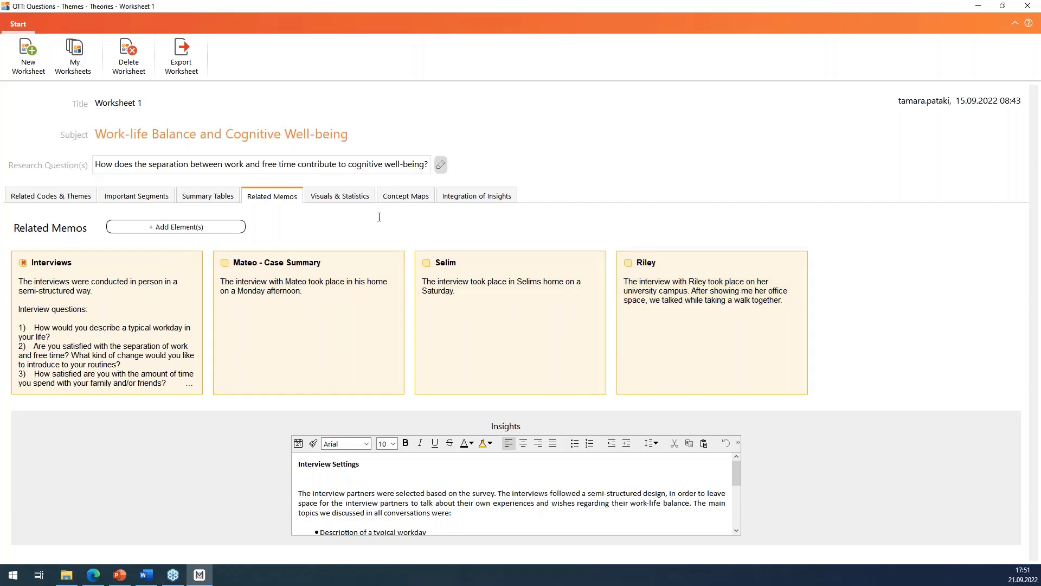
pyautogui.click(349, 196)
pyautogui.click(421, 200)
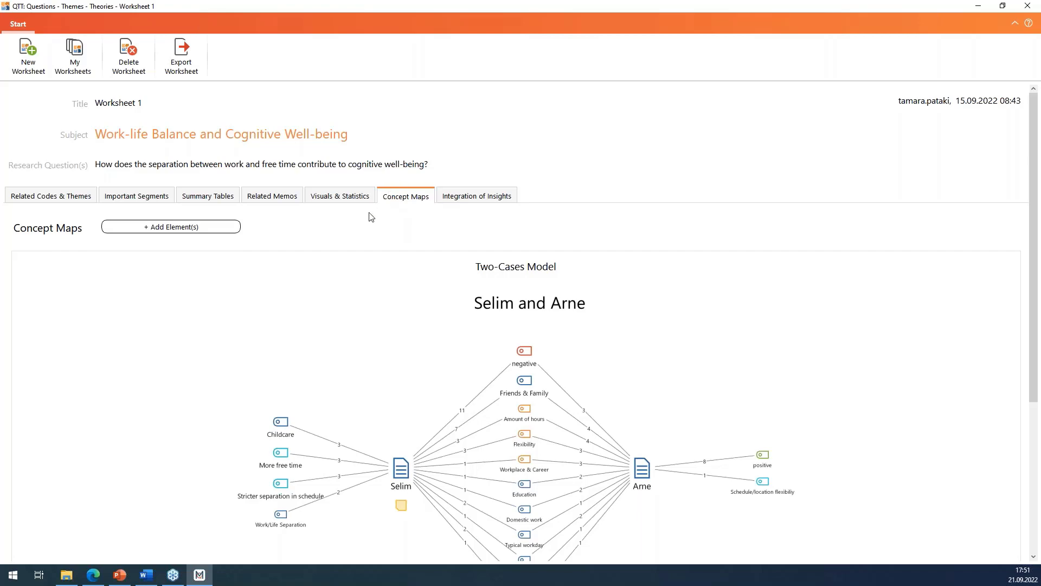
pyautogui.scroll(-4, 367, 217)
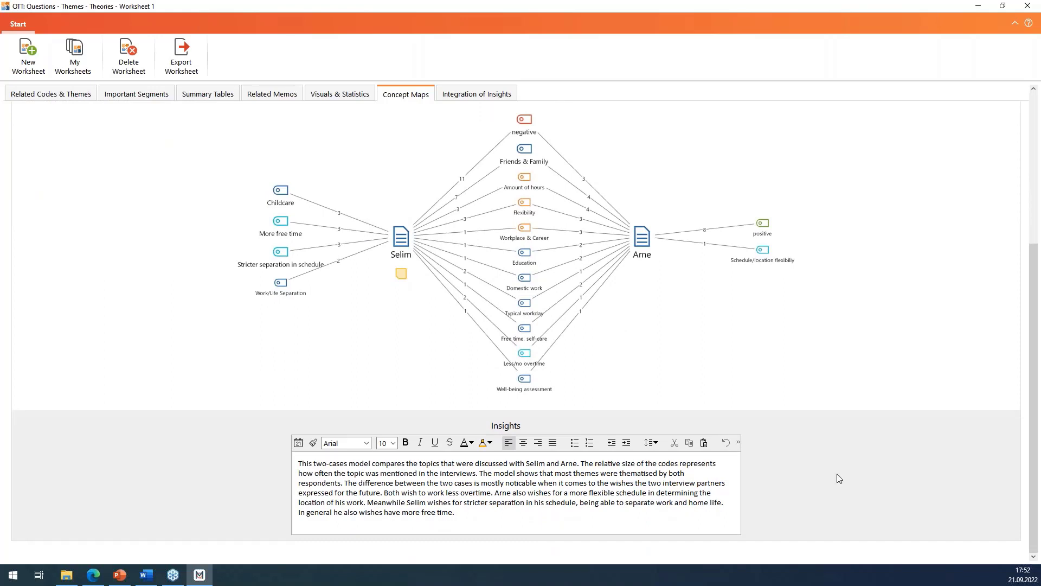
# Step: Examine the Code Matrix Browser and its insights among the worksheet's visuals and statistics
pyautogui.click(336, 95)
pyautogui.scroll(-7, 564, 371)
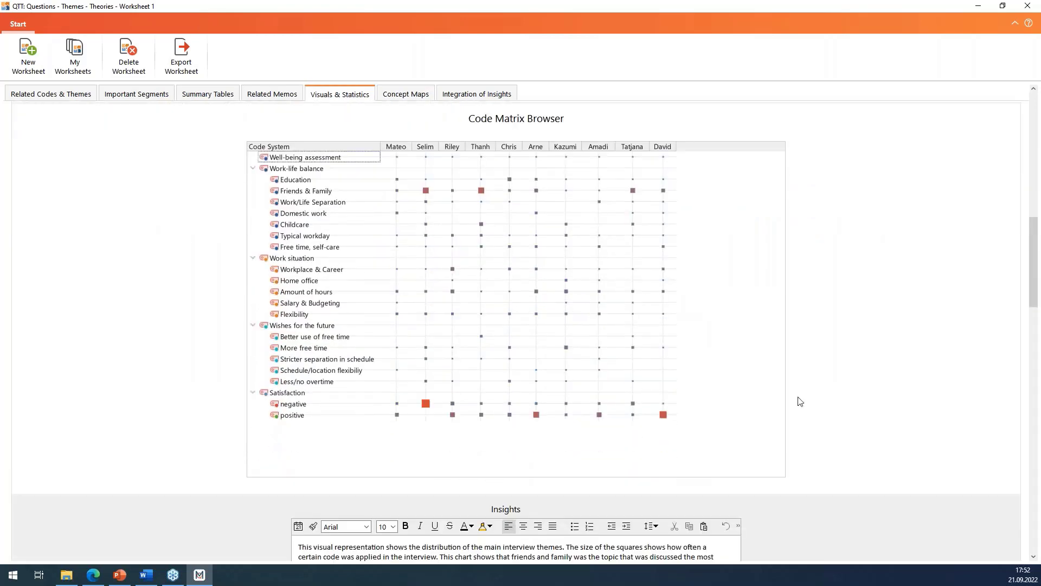
pyautogui.scroll(-3, 776, 392)
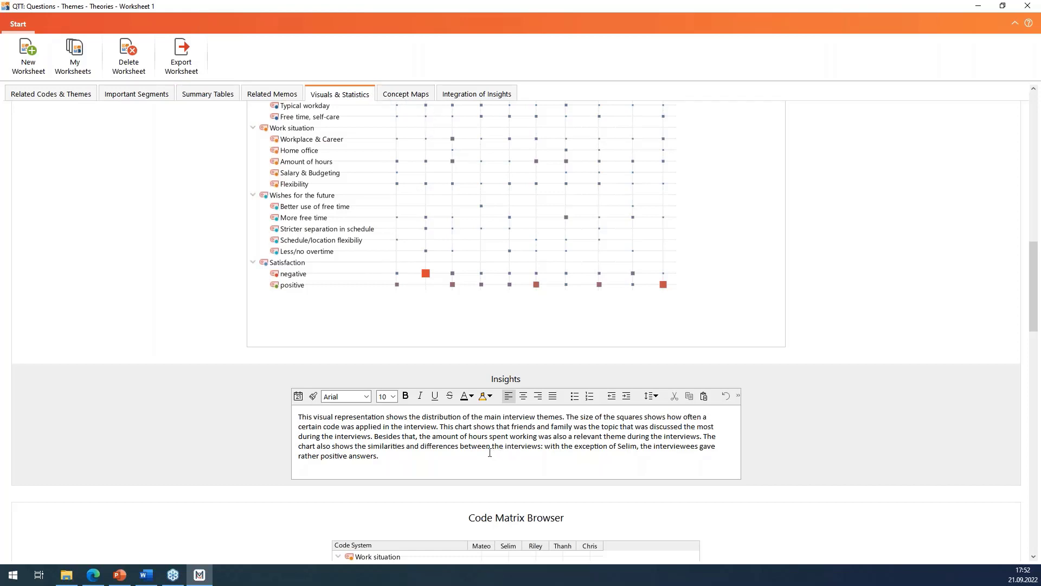
# Step: Open the export of Worksheet 1 as a Word document, cancel it, and close the QTT window
pyautogui.click(190, 54)
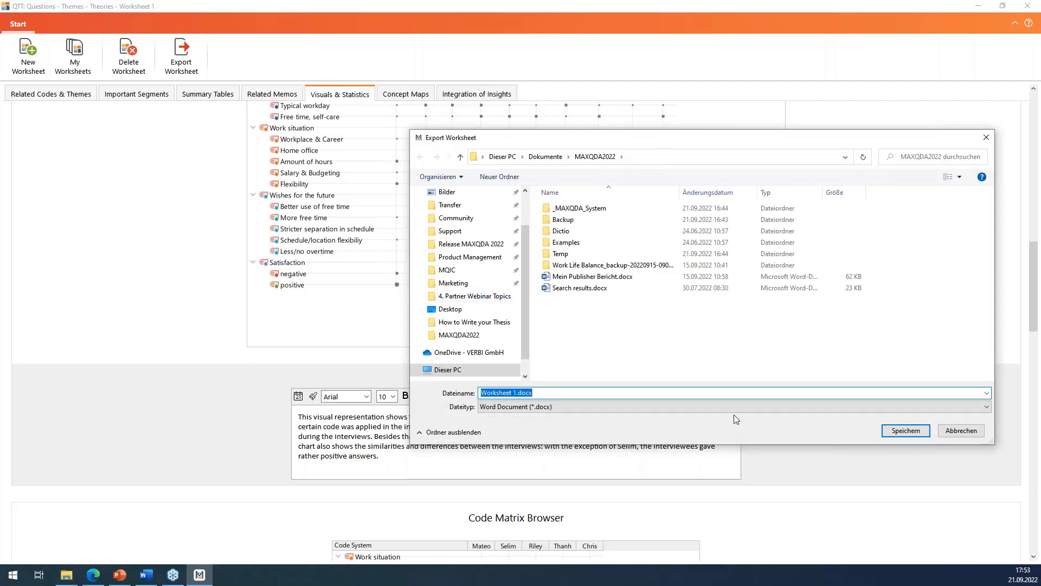
pyautogui.click(986, 137)
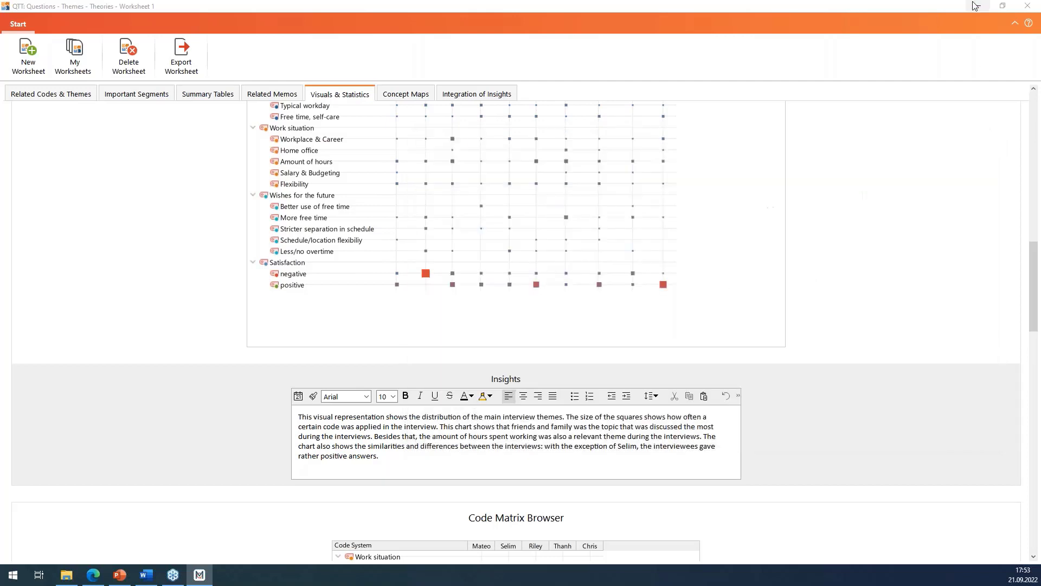
pyautogui.click(1028, 8)
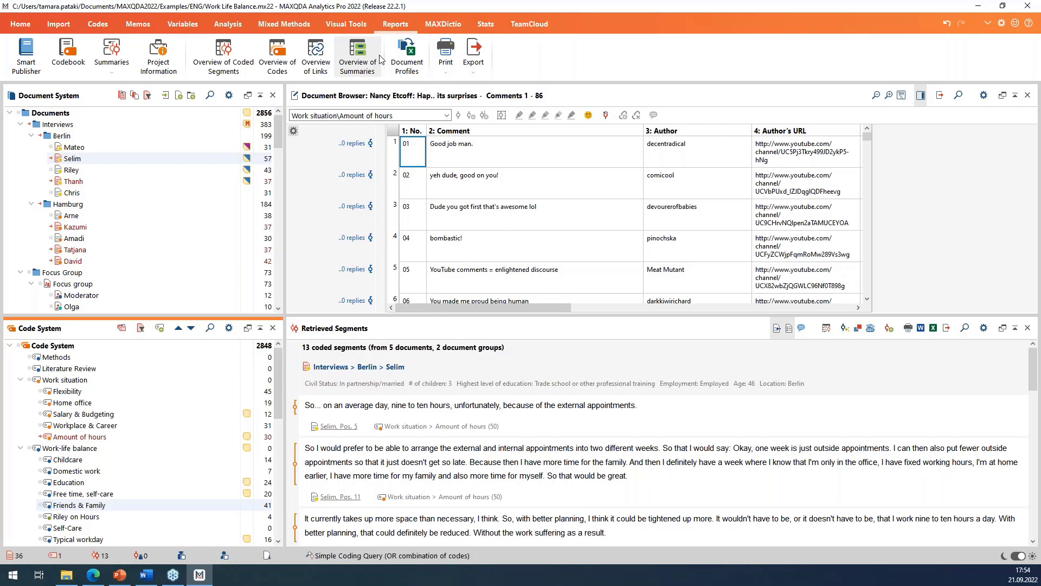
pyautogui.click(52, 27)
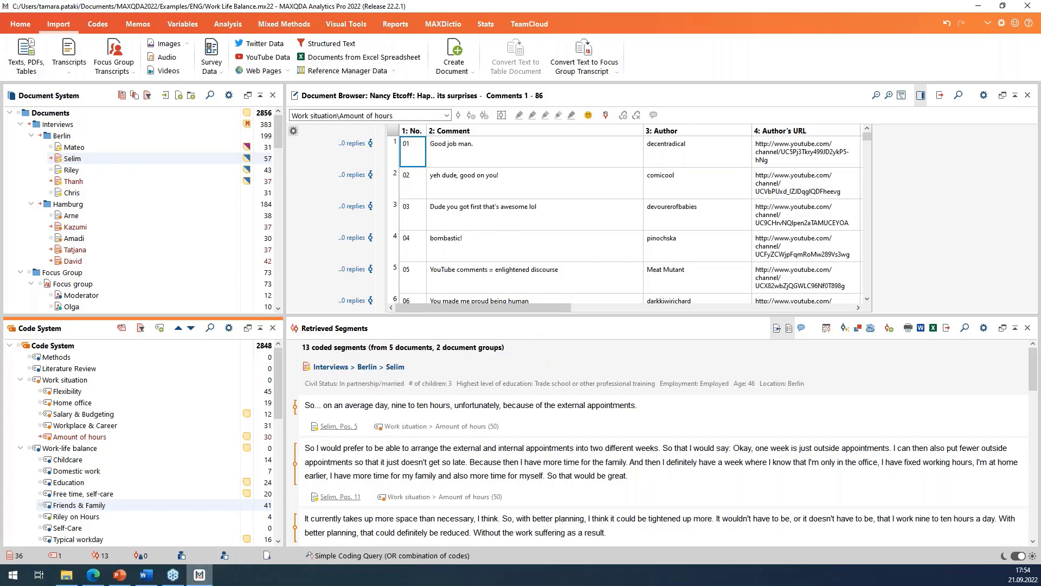
# Step: Switch to the Edge browser, maximize its window, and read through the blog post "How to write a Thesis with MAXQDA in 6 Steps"
pyautogui.click(95, 579)
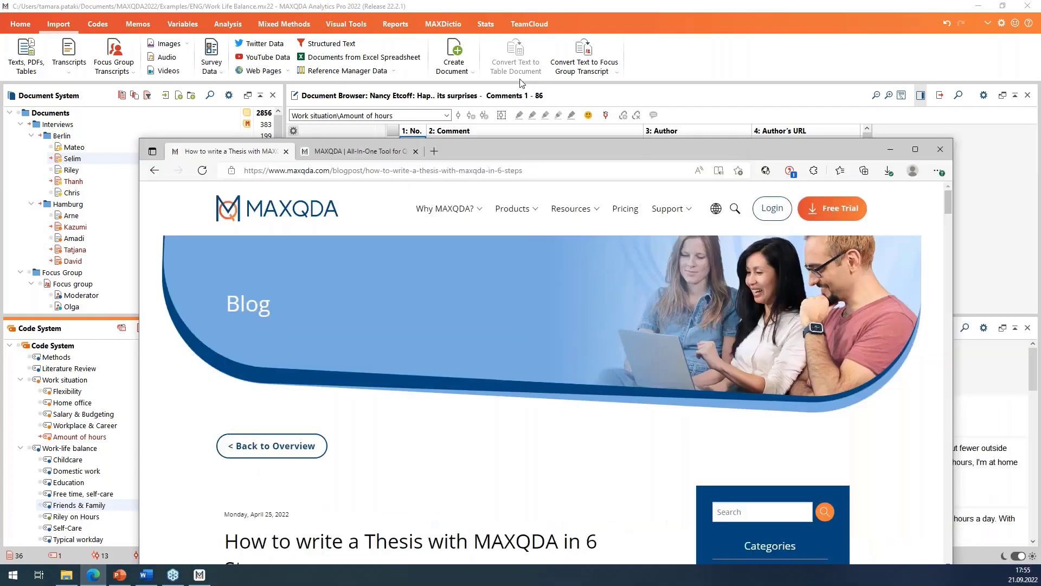
pyautogui.moveTo(520, 84); pyautogui.dragTo(487, 2)
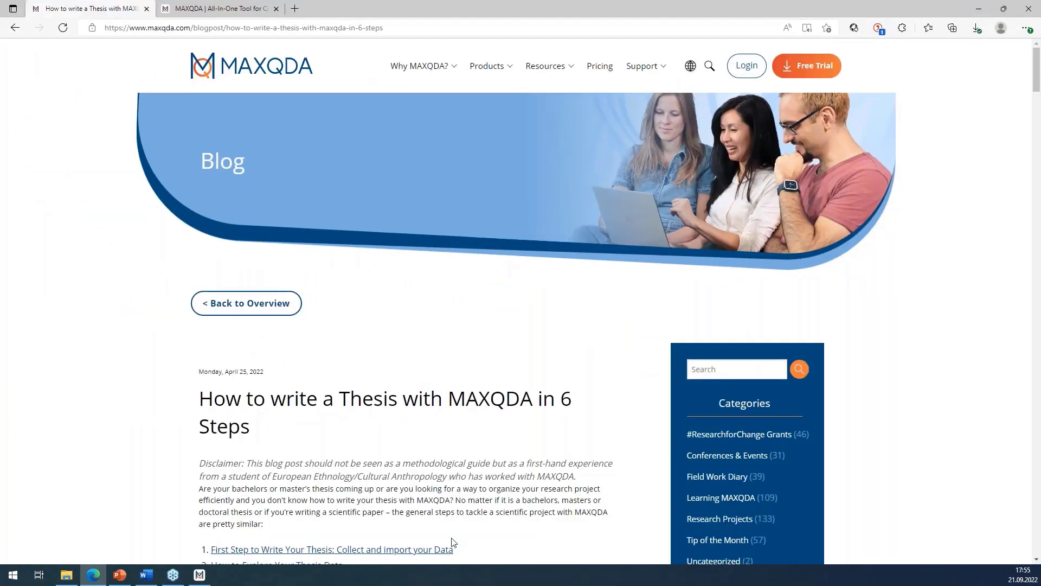
pyautogui.scroll(-3, 469, 488)
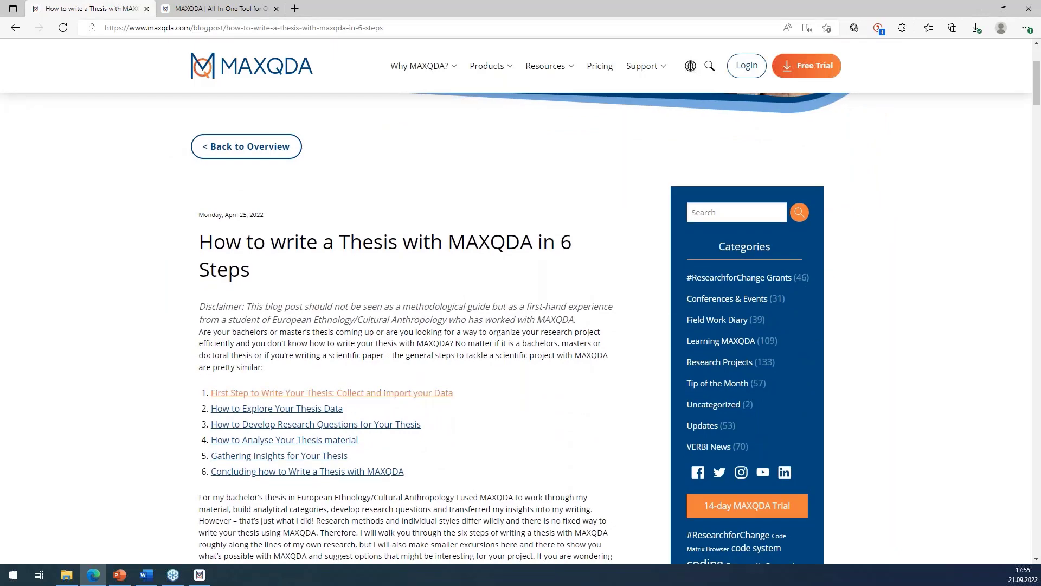
pyautogui.scroll(-1, 486, 423)
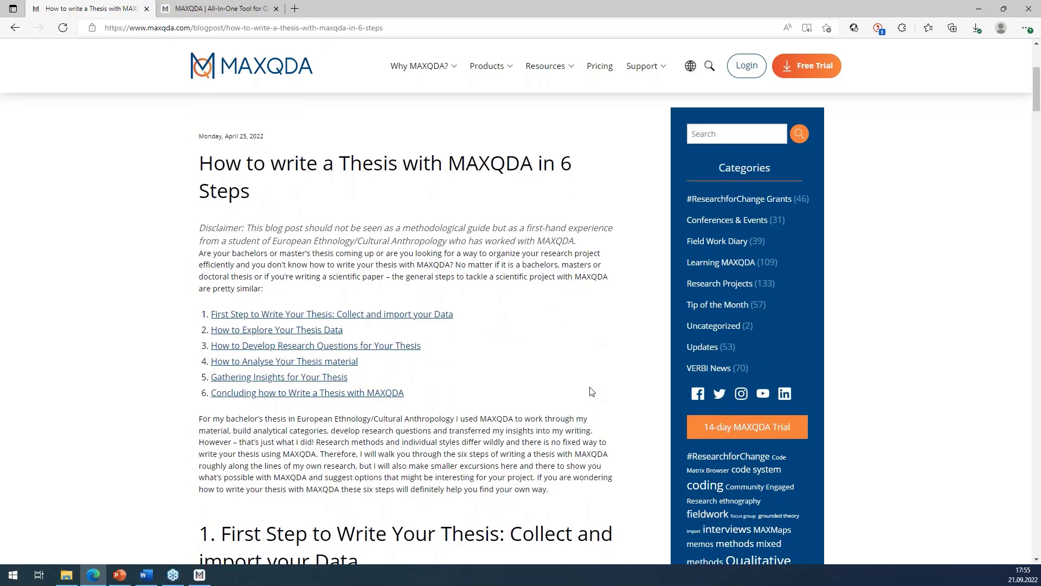
pyautogui.scroll(-3, 606, 310)
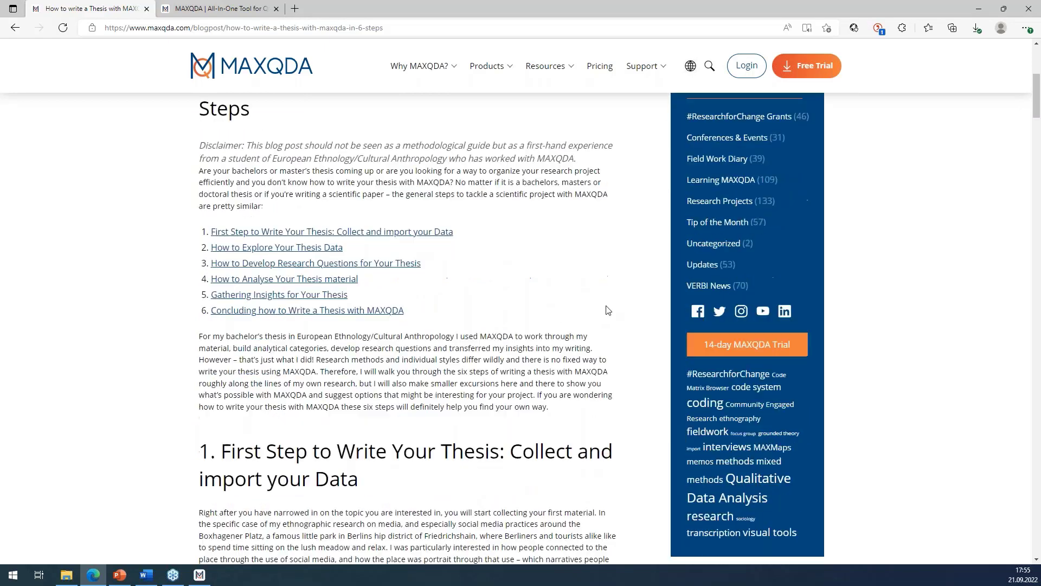
pyautogui.scroll(-6, 606, 310)
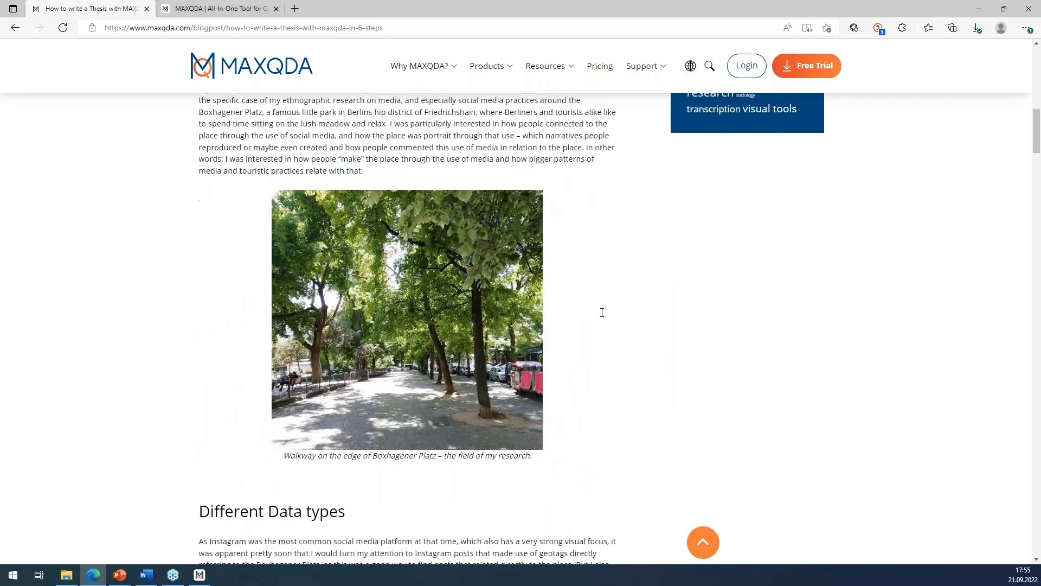